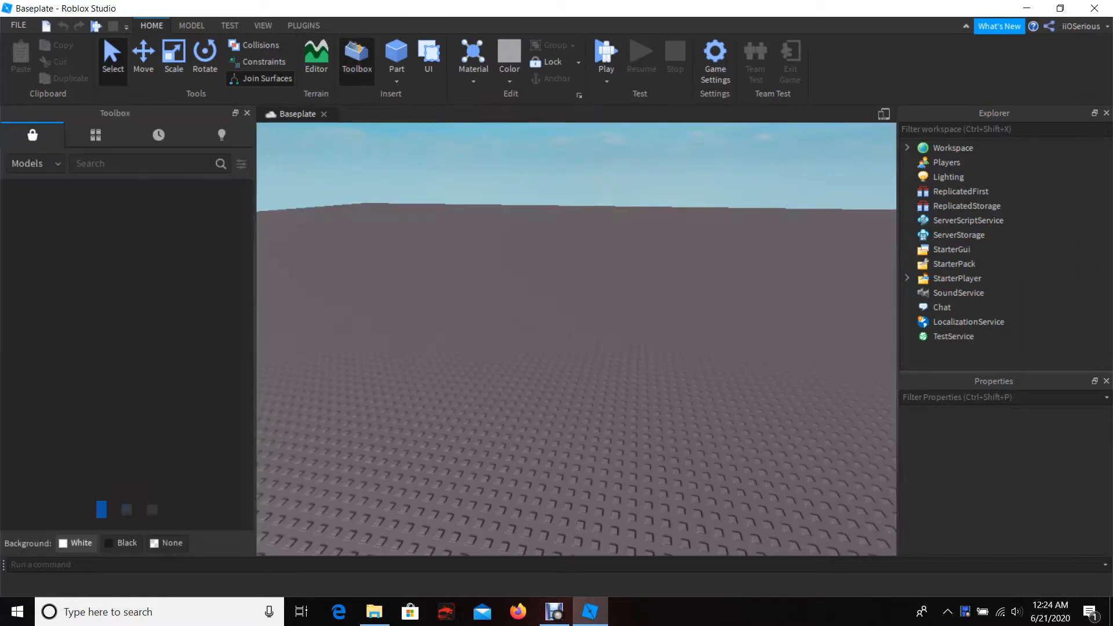
Close the Toolbox to leave more room for the baseplate view.
right_drag(577, 339, 589, 371)
scroll(577, 339, down, 5)
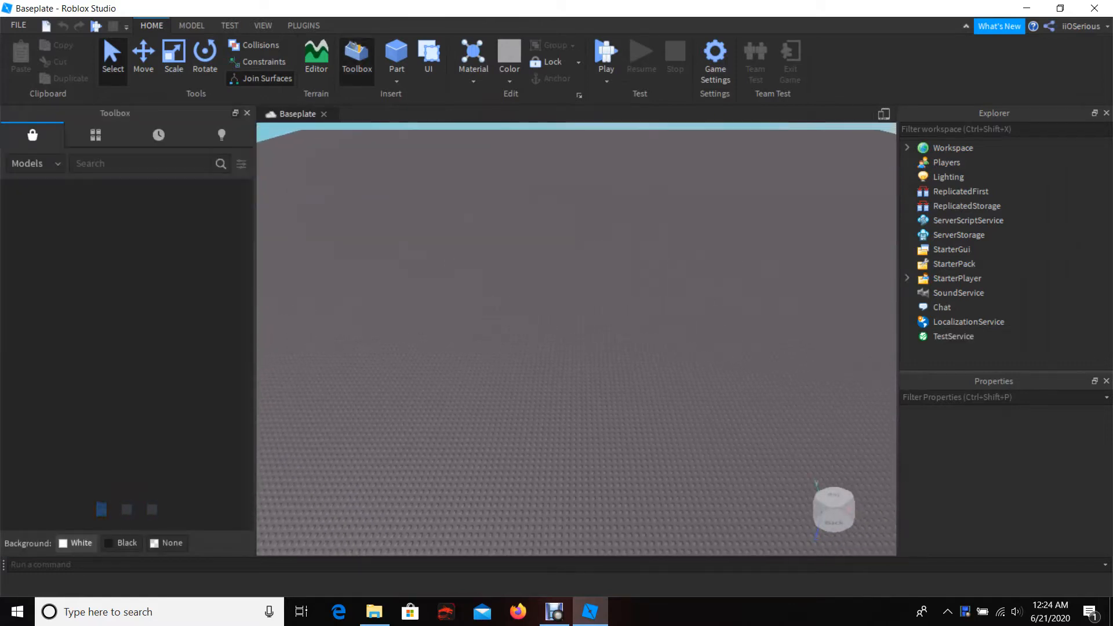
click(247, 113)
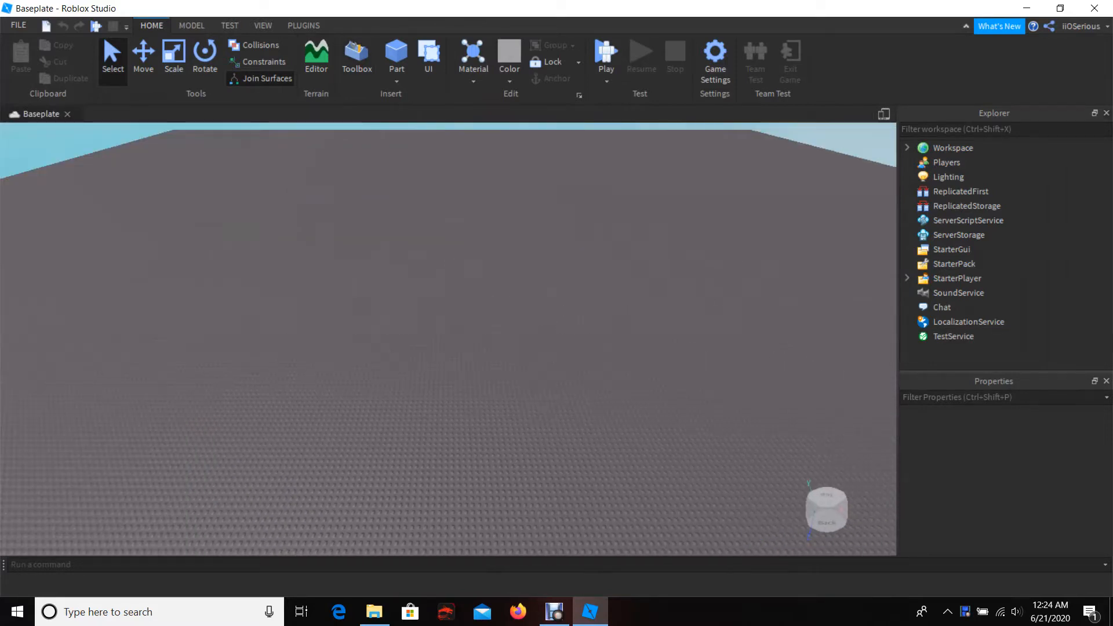
right_drag(449, 340, 383, 290)
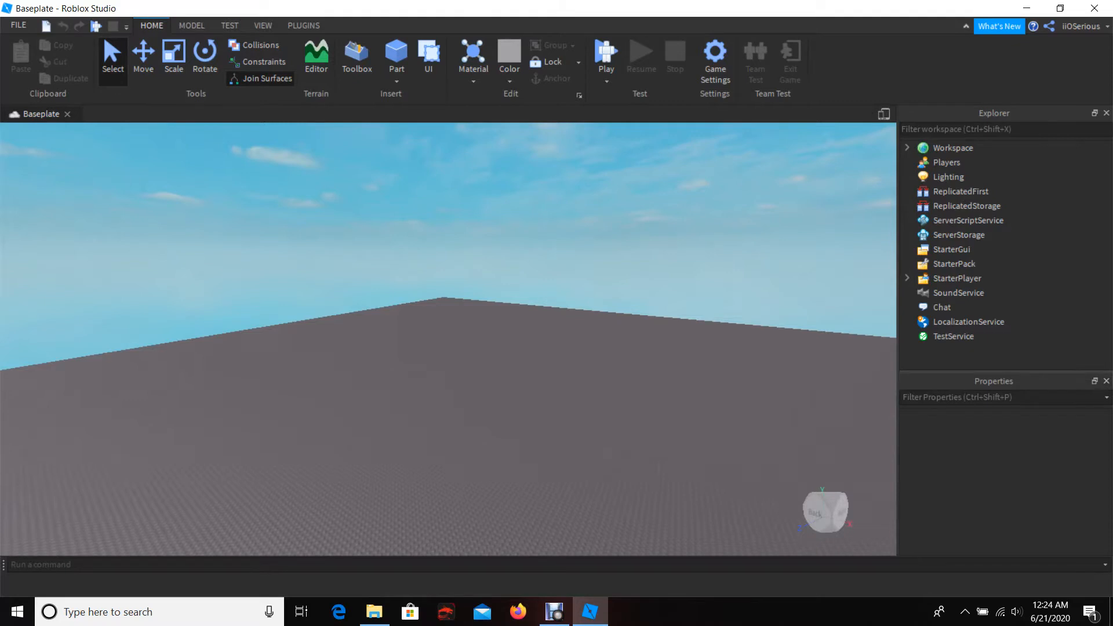
right_drag(448, 339, 487, 325)
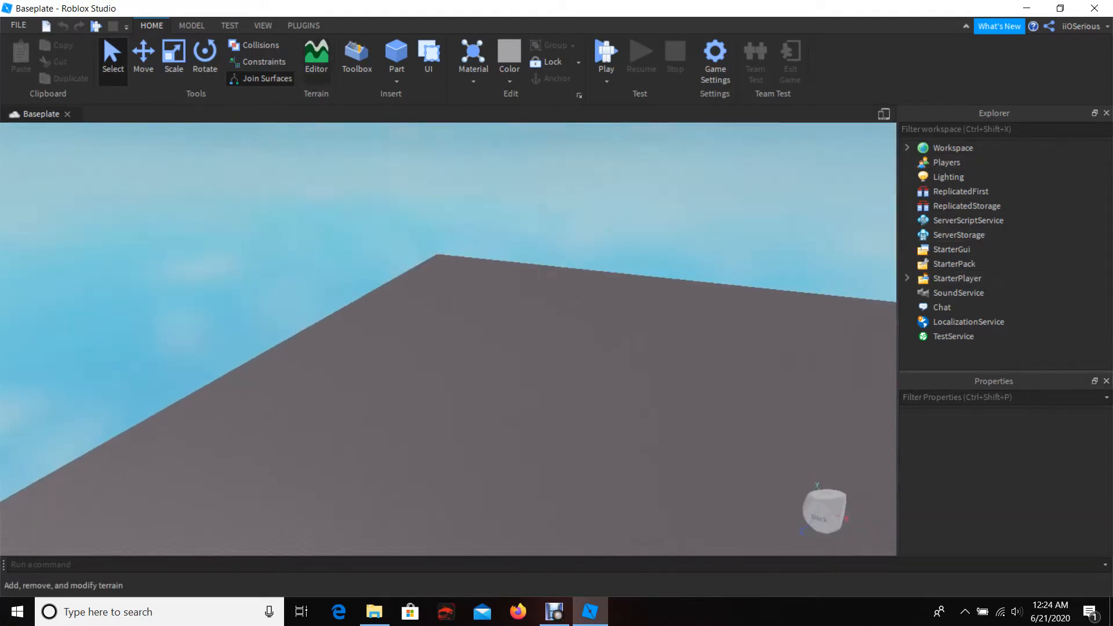
Configure the terrain Add brush as a cube with base size 64 and height 30.
click(316, 58)
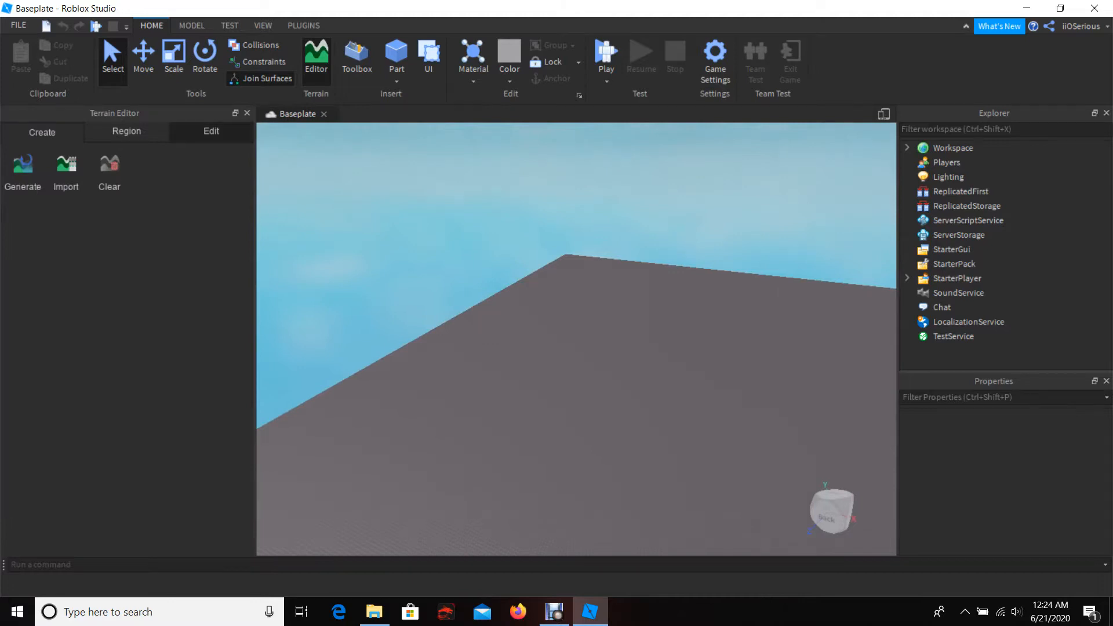
click(211, 131)
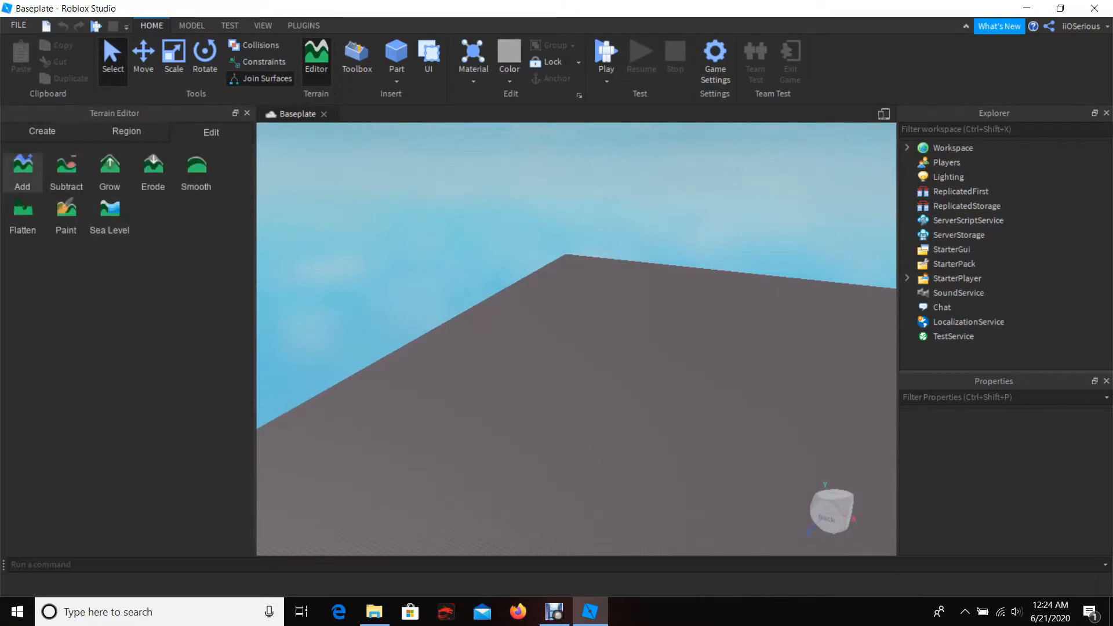
click(22, 171)
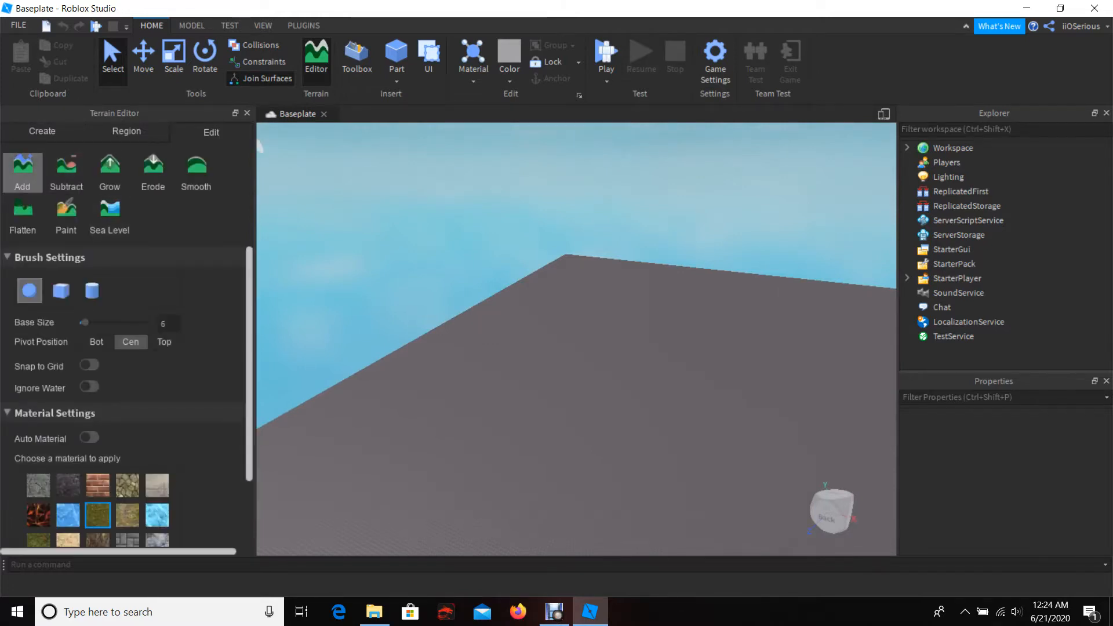
click(61, 291)
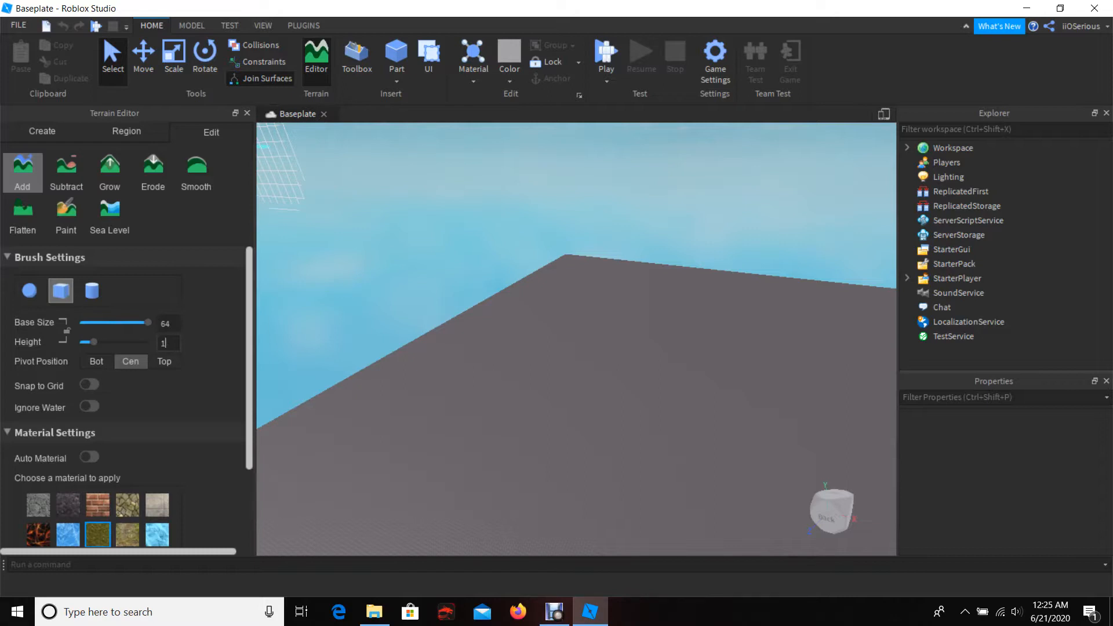
right_drag(582, 349, 581, 350)
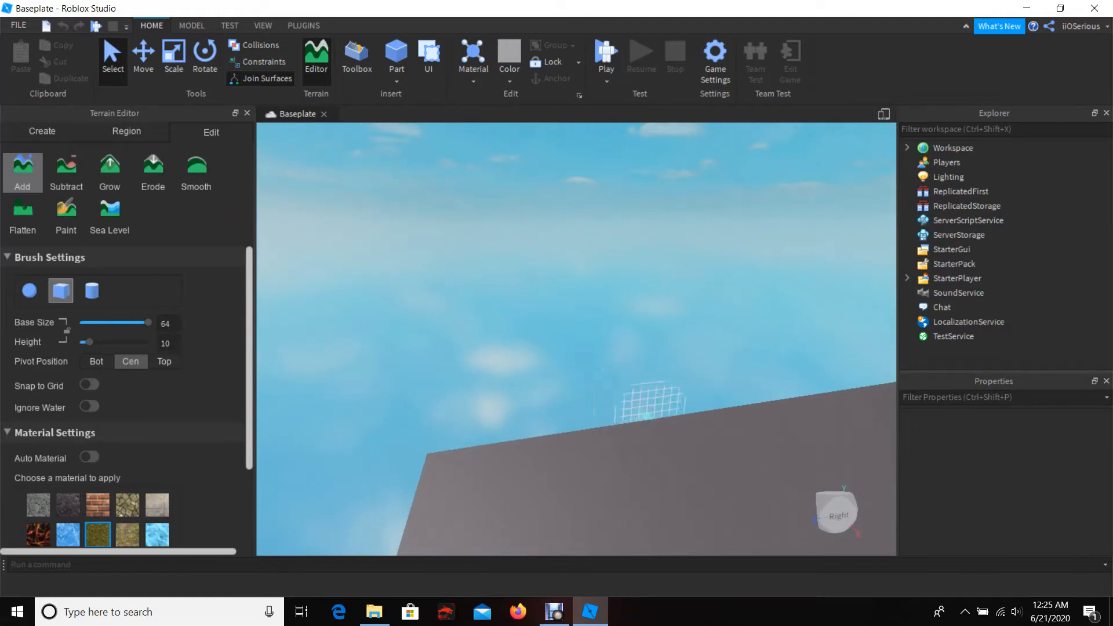
mouse_move(582, 377)
right_down()
mouse_move(690, 380)
mouse_move(673, 365)
right_up()
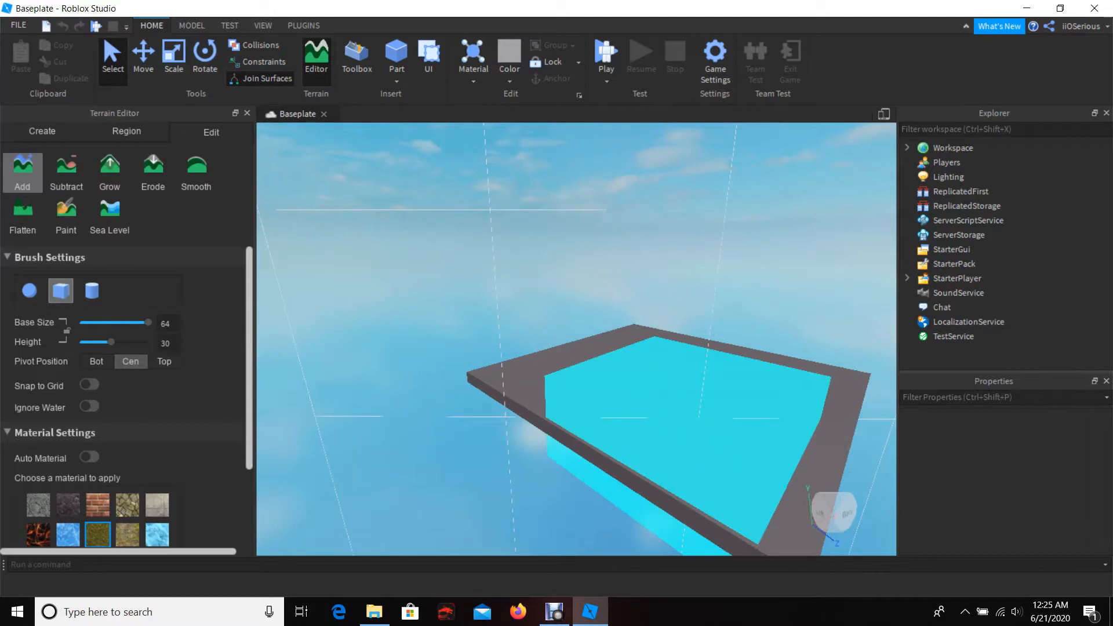
Add a thick layer of grass terrain over the whole baseplate with the cube brush.
key(w)
mouse_move(626, 409)
right_down()
mouse_move(696, 406)
mouse_move(638, 416)
mouse_move(653, 405)
mouse_move(559, 435)
right_up()
key(s)
key(w)
key(s)
mouse_move(667, 405)
right_down()
mouse_move(676, 357)
mouse_move(649, 403)
mouse_move(659, 429)
right_up()
key(w)
key(s)
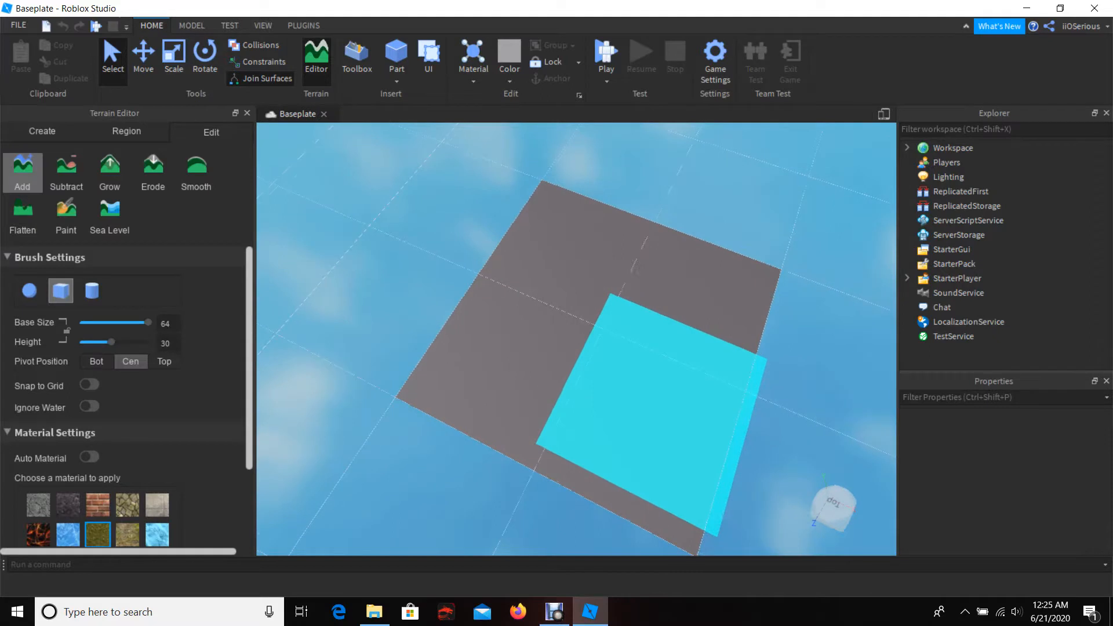
key(s)
key(d)
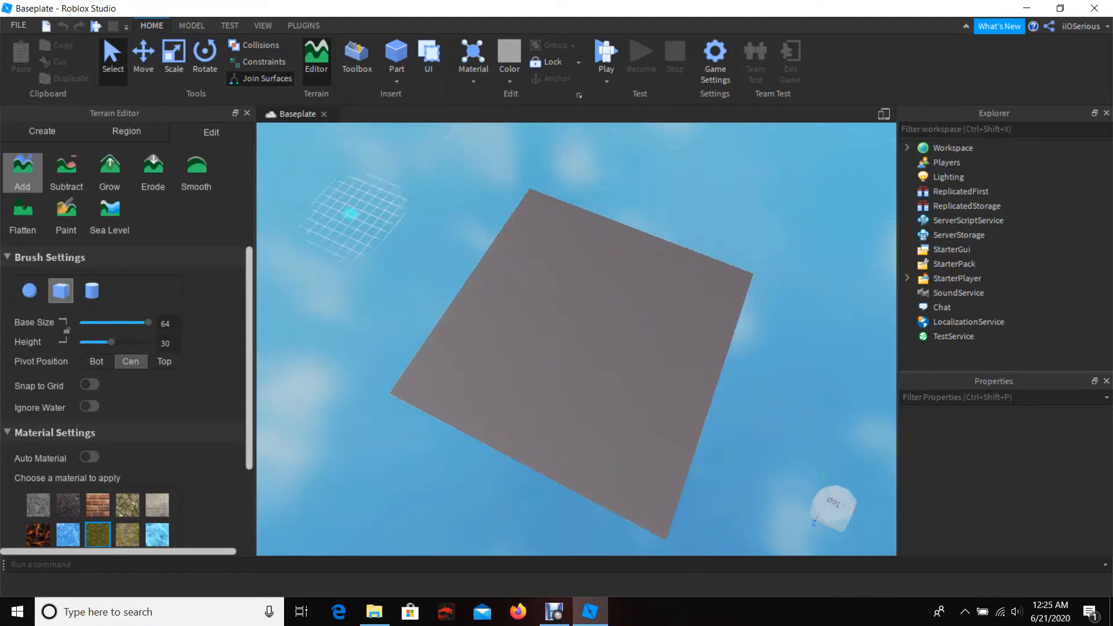
mouse_move(616, 343)
mouse_down()
mouse_move(684, 296)
mouse_move(633, 244)
mouse_move(540, 232)
mouse_move(418, 278)
mouse_move(453, 406)
mouse_move(609, 510)
mouse_move(788, 304)
mouse_move(667, 162)
mouse_move(464, 151)
mouse_move(360, 243)
mouse_move(342, 284)
mouse_move(385, 290)
mouse_move(513, 379)
mouse_move(719, 403)
mouse_up()
mouse_move(719, 404)
right_down()
mouse_move(736, 383)
mouse_move(732, 363)
mouse_move(725, 403)
right_up()
key(a)
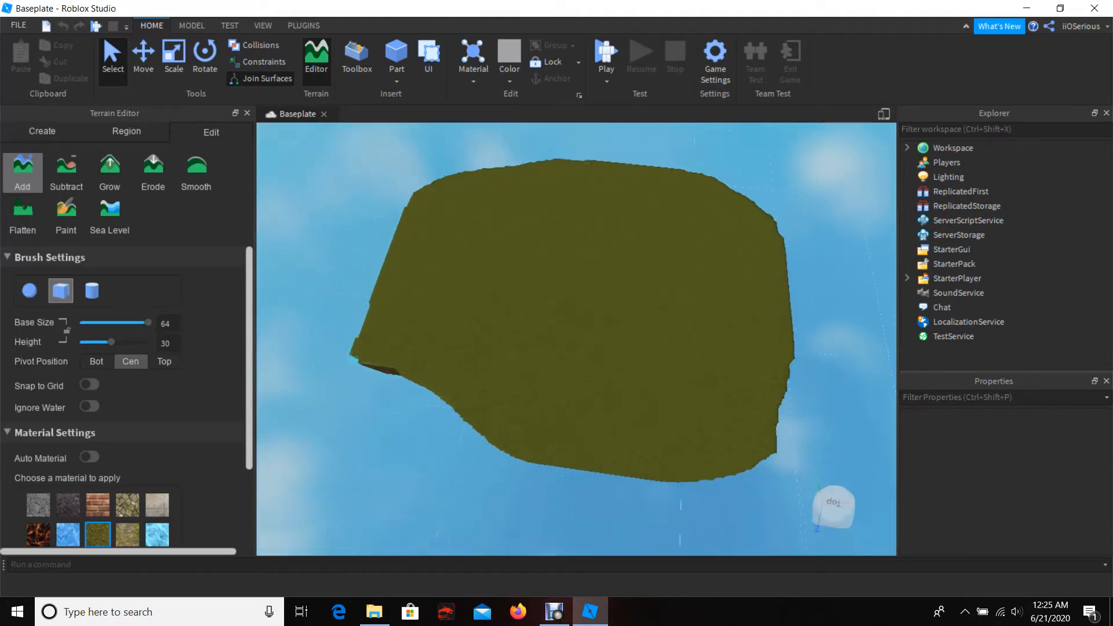
Extend the grass terrain outward past the baseplate's edges to form a larger rounded island.
key(s)
mouse_move(690, 371)
mouse_down()
mouse_move(467, 252)
mouse_move(615, 464)
mouse_move(770, 403)
mouse_up()
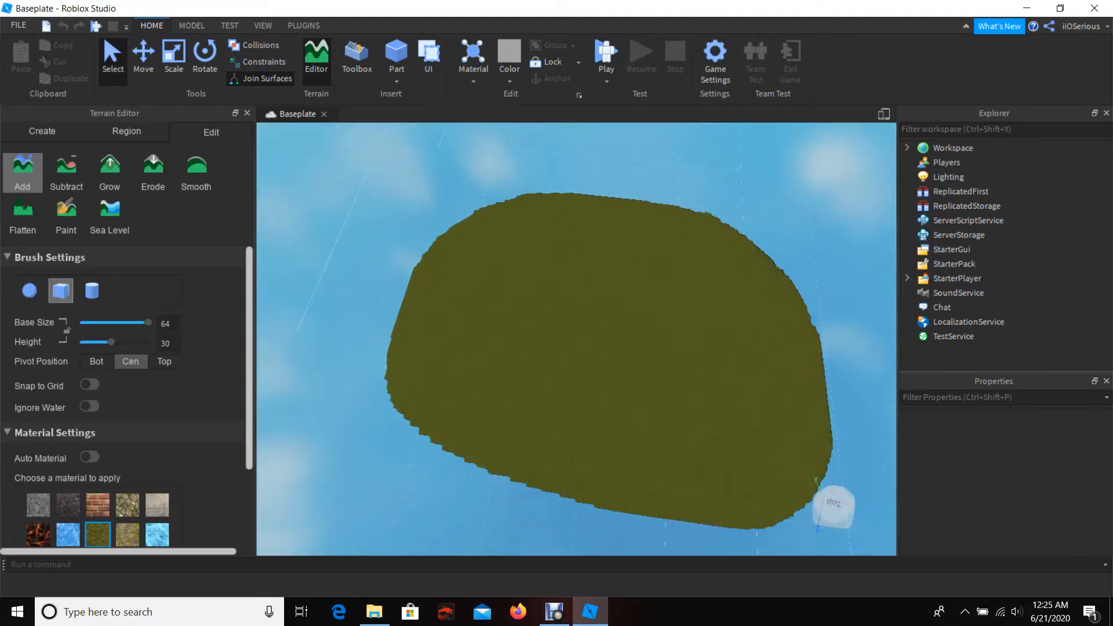
mouse_move(522, 197)
mouse_down()
mouse_move(335, 293)
mouse_move(510, 503)
mouse_move(628, 524)
mouse_up()
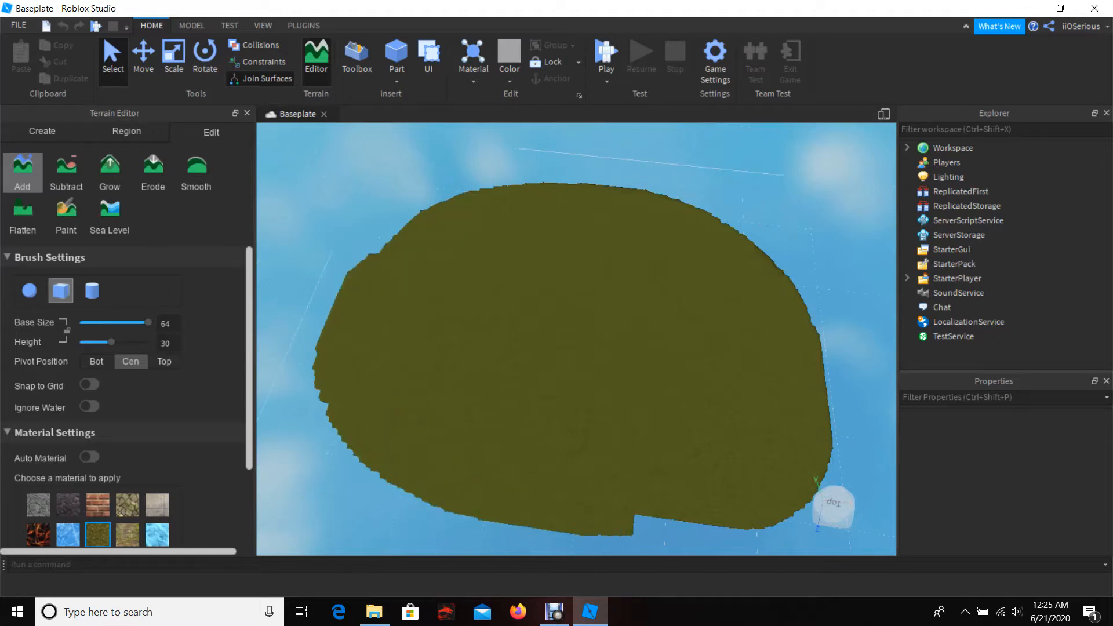
mouse_move(347, 336)
mouse_down()
mouse_move(374, 242)
mouse_move(448, 199)
mouse_up()
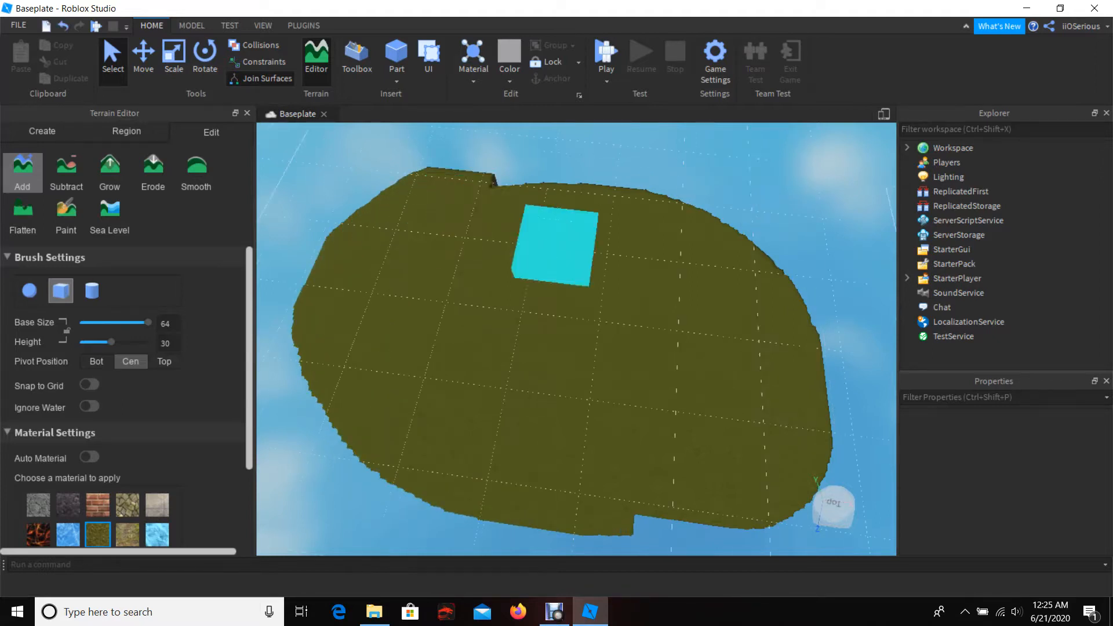
Erode a river channel from the island's edge inland using a round brush with base size 15.
scroll(629, 281, up, 2)
scroll(634, 284, up, 5)
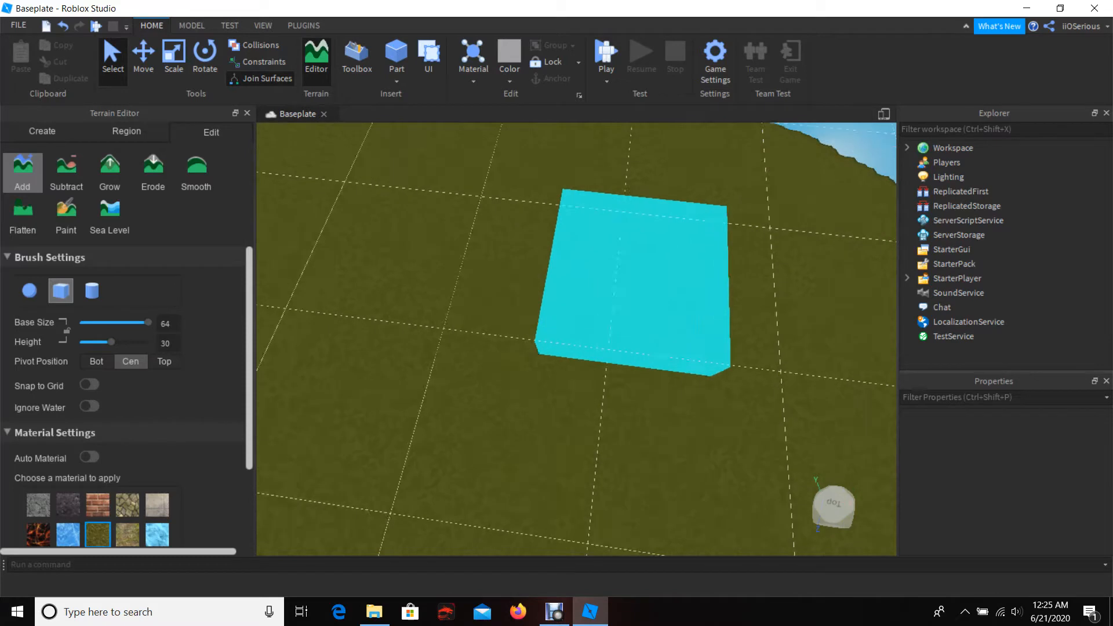
scroll(634, 284, up, 2)
mouse_move(432, 400)
right_down()
mouse_move(428, 259)
mouse_move(441, 268)
mouse_move(348, 330)
right_up()
click(153, 171)
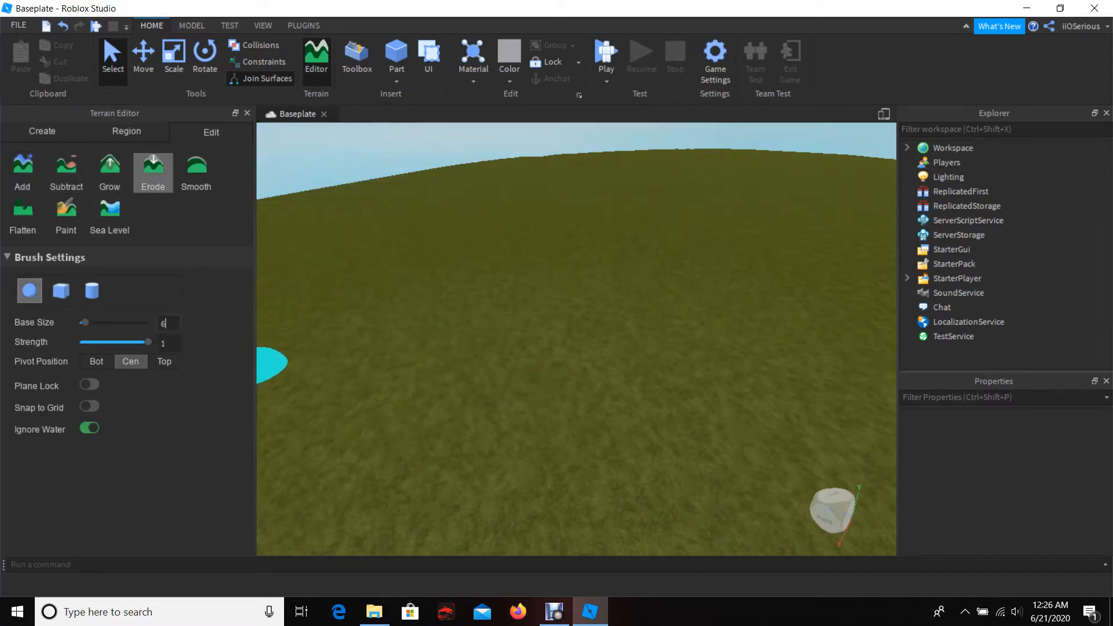
text(15)
key(Return)
right_drag(739, 282, 741, 285)
mouse_move(680, 338)
mouse_down()
mouse_move(671, 344)
mouse_move(753, 236)
mouse_move(676, 365)
mouse_move(643, 386)
mouse_up()
mouse_move(559, 435)
right_down()
mouse_move(556, 458)
mouse_move(681, 342)
mouse_move(704, 393)
mouse_move(625, 396)
right_up()
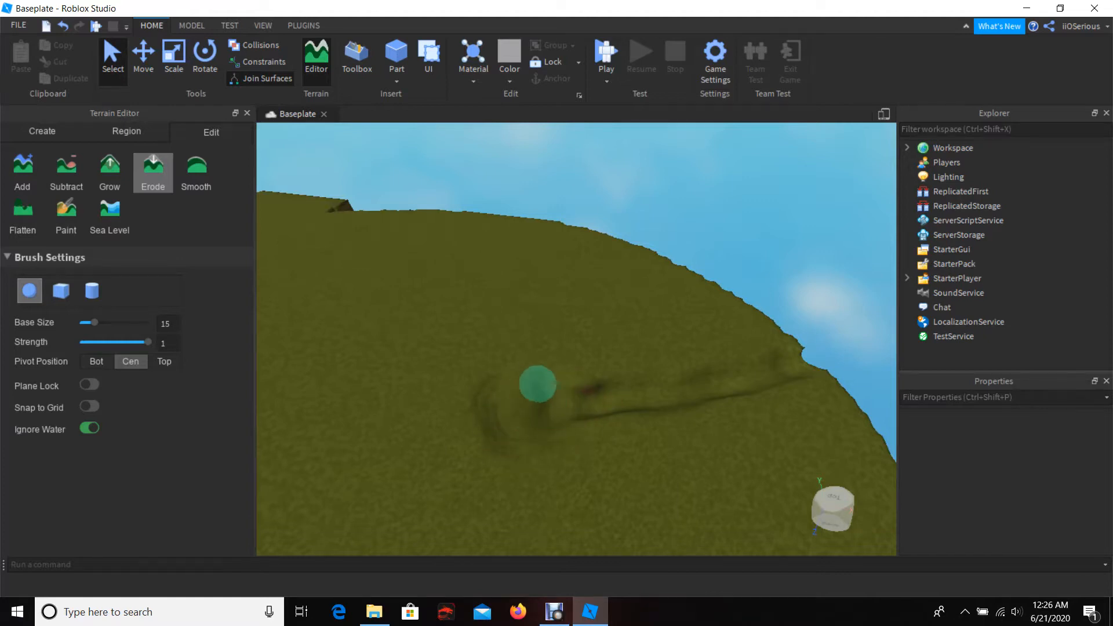
Erode a rounded lake basin at the inland end of the river channel.
mouse_move(482, 414)
mouse_down()
mouse_move(549, 460)
mouse_move(563, 399)
mouse_up()
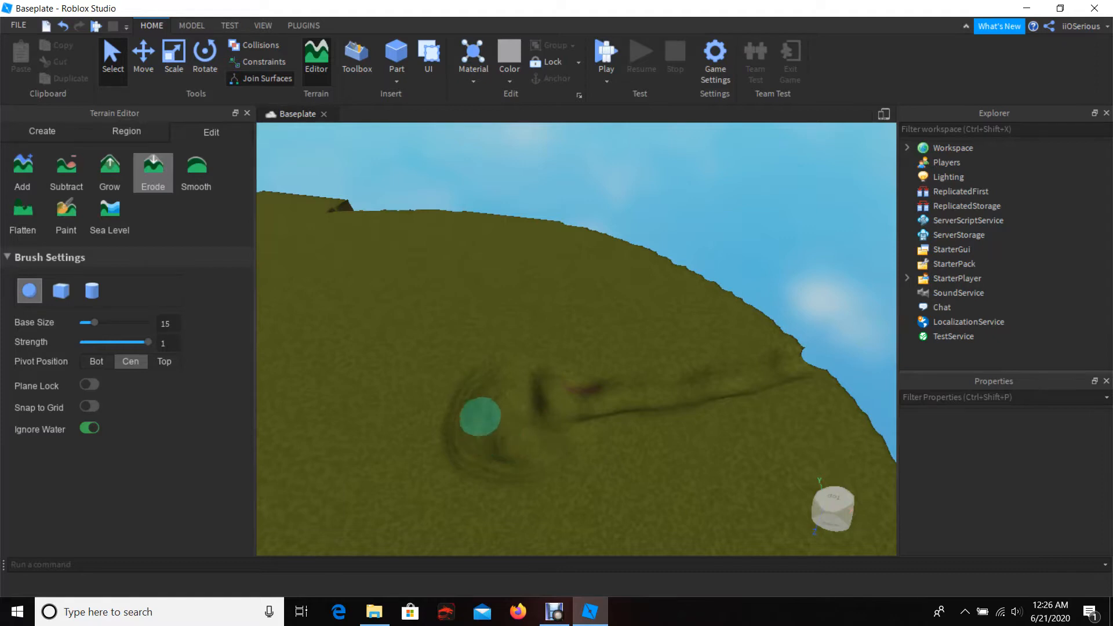
scroll(529, 431, up, 7)
right_drag(529, 431, 528, 434)
mouse_move(552, 346)
mouse_down()
mouse_move(502, 390)
mouse_move(577, 383)
mouse_move(460, 350)
mouse_move(363, 391)
mouse_move(509, 289)
mouse_move(468, 373)
mouse_move(522, 323)
mouse_move(447, 298)
mouse_move(461, 279)
mouse_move(385, 385)
mouse_move(454, 311)
mouse_move(522, 306)
mouse_up()
Smooth the ridge between the basin and the channel, enlarging the Smooth brush to base size 30.
click(196, 170)
mouse_move(660, 380)
mouse_down()
mouse_move(720, 380)
mouse_move(642, 338)
mouse_up()
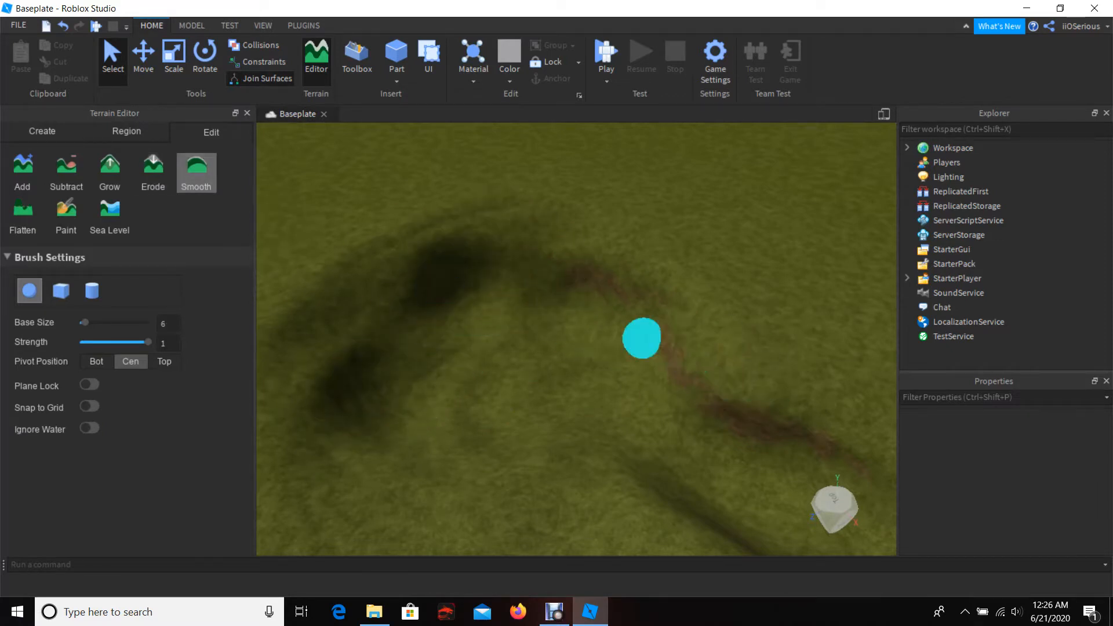
drag(84, 322, 111, 322)
mouse_move(632, 249)
mouse_down()
mouse_move(524, 233)
mouse_move(395, 298)
mouse_move(721, 273)
mouse_move(711, 308)
mouse_up()
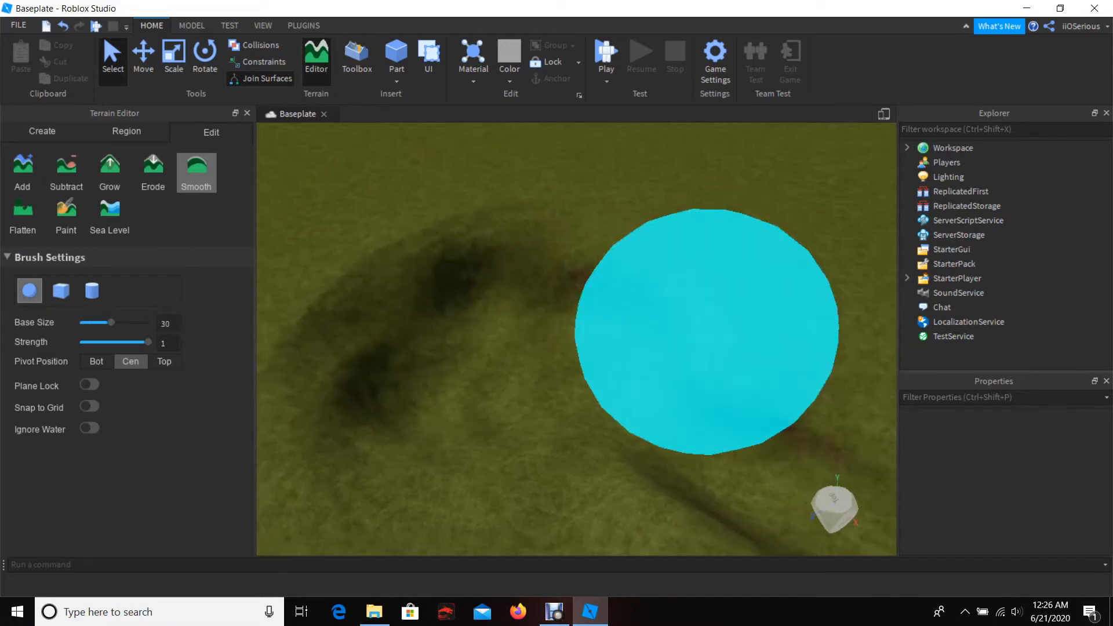
Smooth the remaining rough slopes of the basin and channel with the Smooth brush at base size 15.
drag(110, 322, 94, 322)
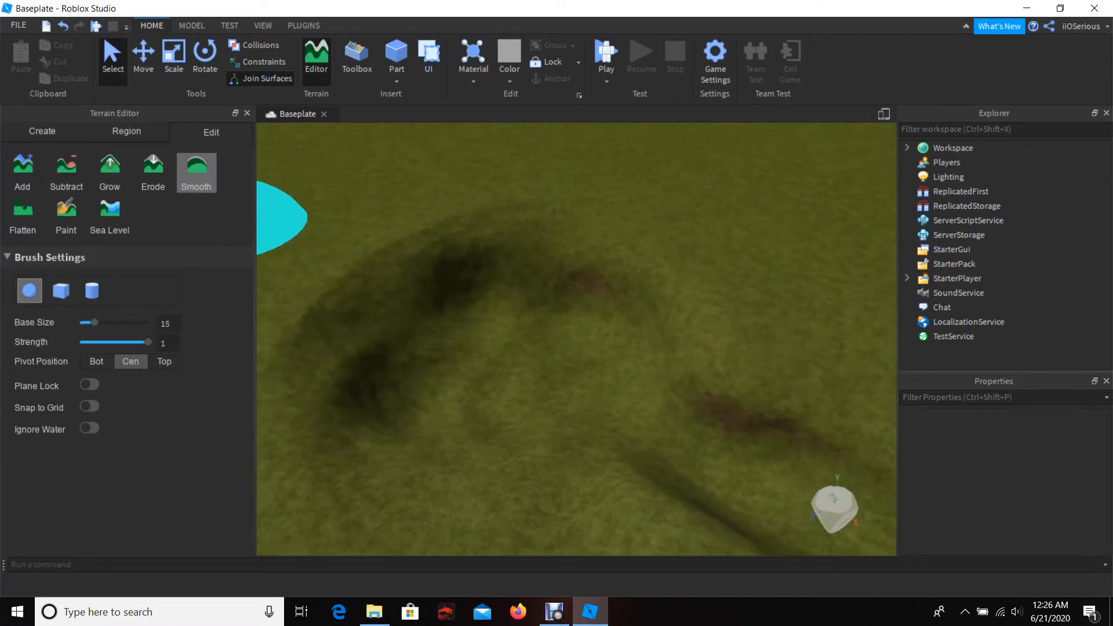
right_drag(400, 347, 435, 331)
mouse_move(609, 350)
mouse_down()
mouse_move(642, 352)
mouse_move(538, 427)
mouse_move(676, 413)
mouse_move(800, 426)
mouse_move(814, 400)
mouse_move(784, 403)
mouse_move(841, 348)
mouse_move(754, 346)
mouse_up()
key(d)
key(a)
right_drag(754, 345, 677, 357)
key(a)
drag(542, 247, 528, 247)
Paint the eroded lake basin and one side of the river channel with the Sand material.
click(66, 216)
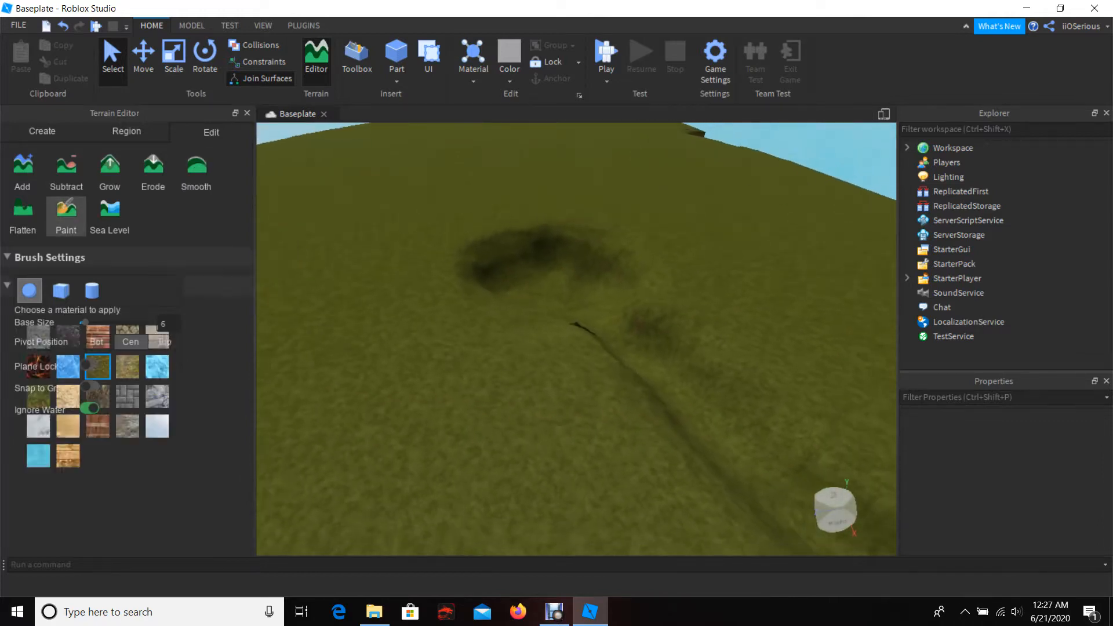
scroll(116, 481, down, 2)
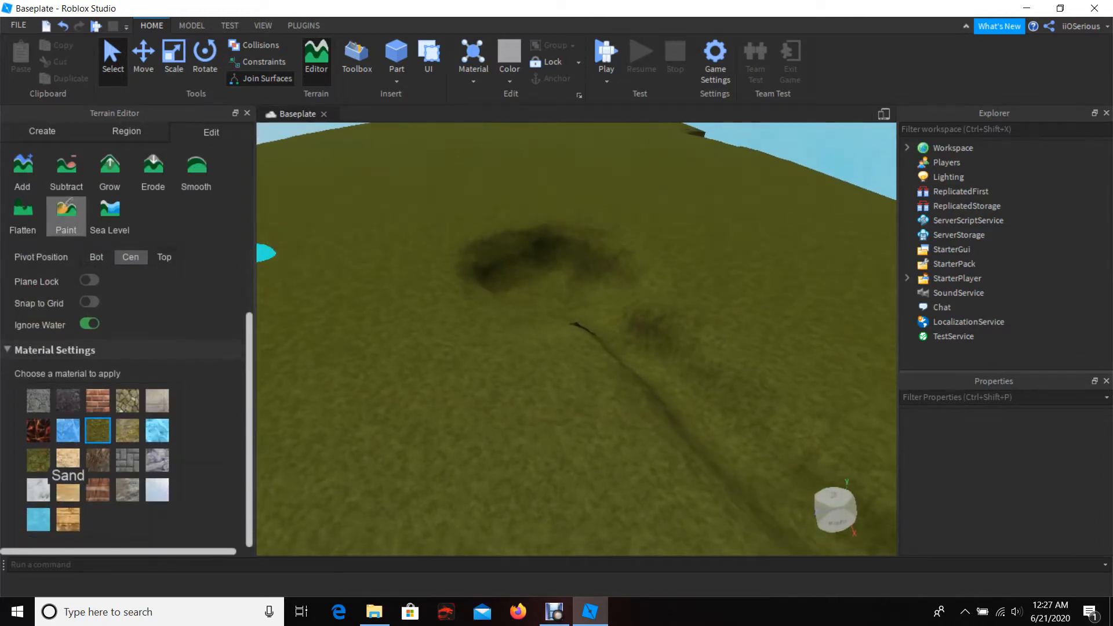
right_drag(345, 402, 342, 404)
key(s)
mouse_move(480, 340)
mouse_down()
mouse_move(505, 295)
mouse_move(497, 326)
mouse_move(651, 358)
mouse_move(621, 366)
mouse_move(555, 341)
mouse_move(453, 385)
mouse_move(500, 377)
mouse_move(535, 353)
mouse_move(522, 366)
mouse_move(403, 377)
mouse_move(445, 356)
mouse_move(445, 340)
mouse_up()
key(a)
key(s)
mouse_move(362, 358)
mouse_down()
mouse_move(375, 405)
mouse_move(356, 433)
mouse_move(410, 376)
mouse_move(555, 351)
mouse_move(502, 348)
mouse_move(552, 473)
mouse_up()
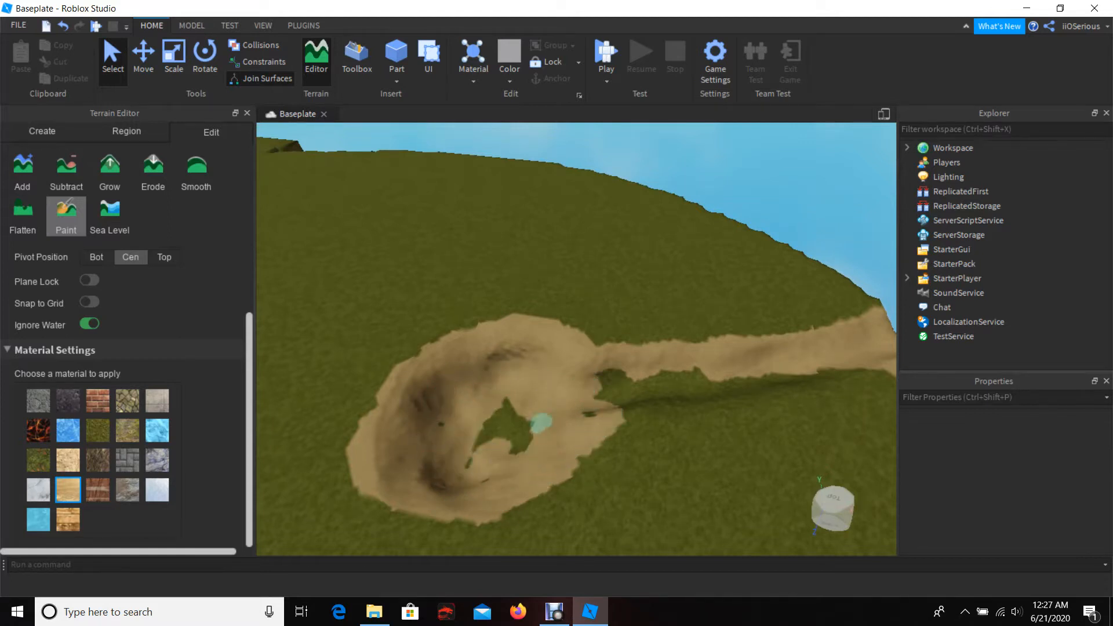
Paint the remaining grass patches in the basin and along the river channel with Sand.
key(w)
right_drag(497, 410, 497, 410)
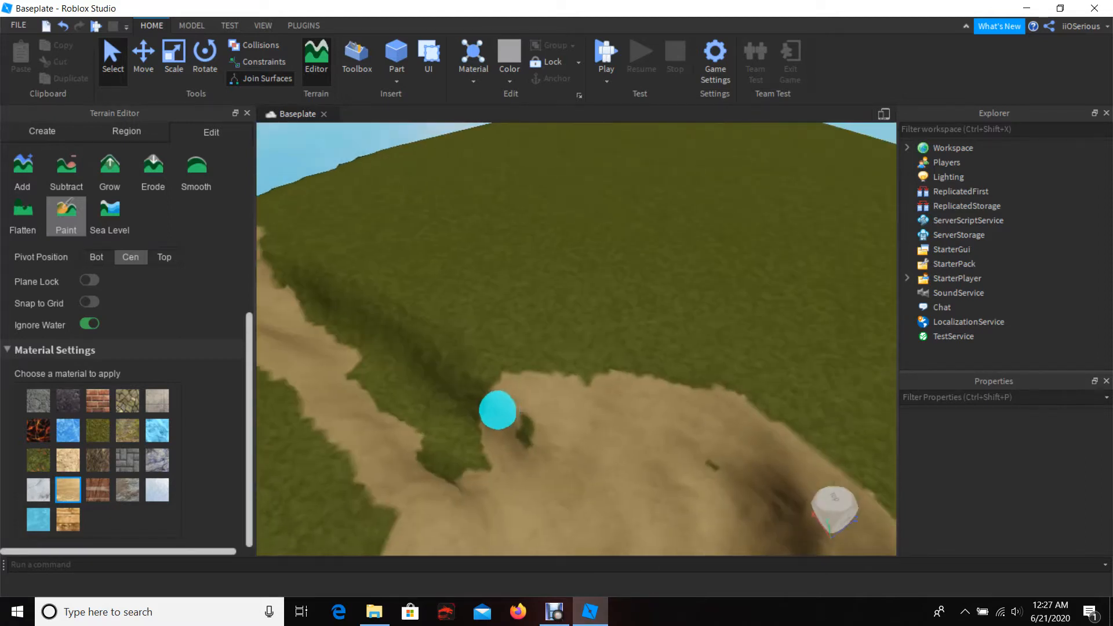
key(a)
key(s)
drag(577, 447, 482, 422)
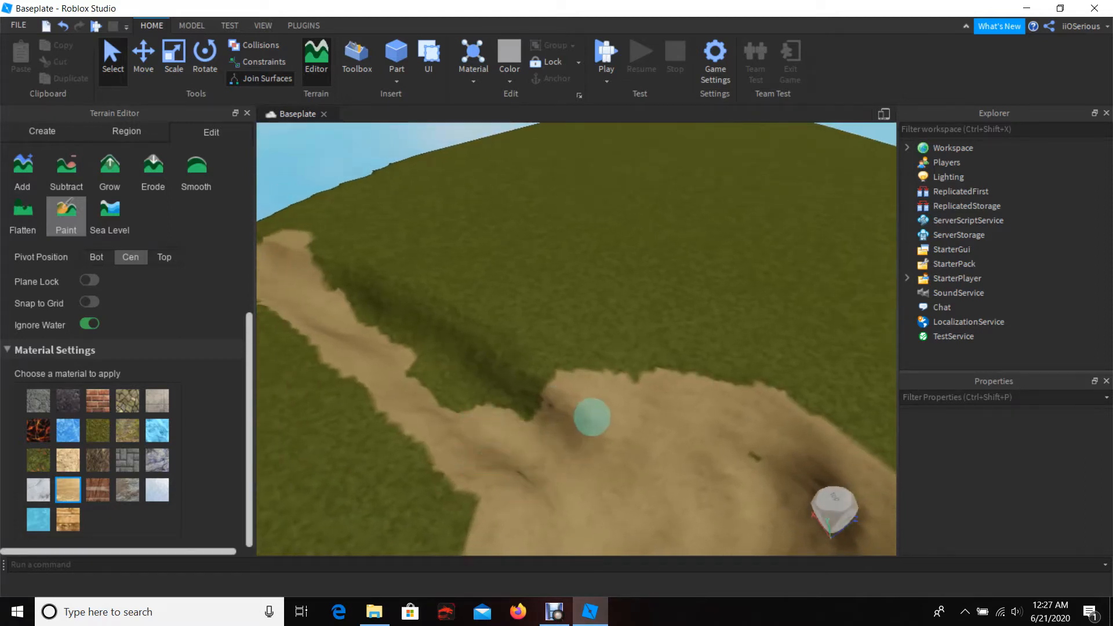
drag(397, 313, 309, 248)
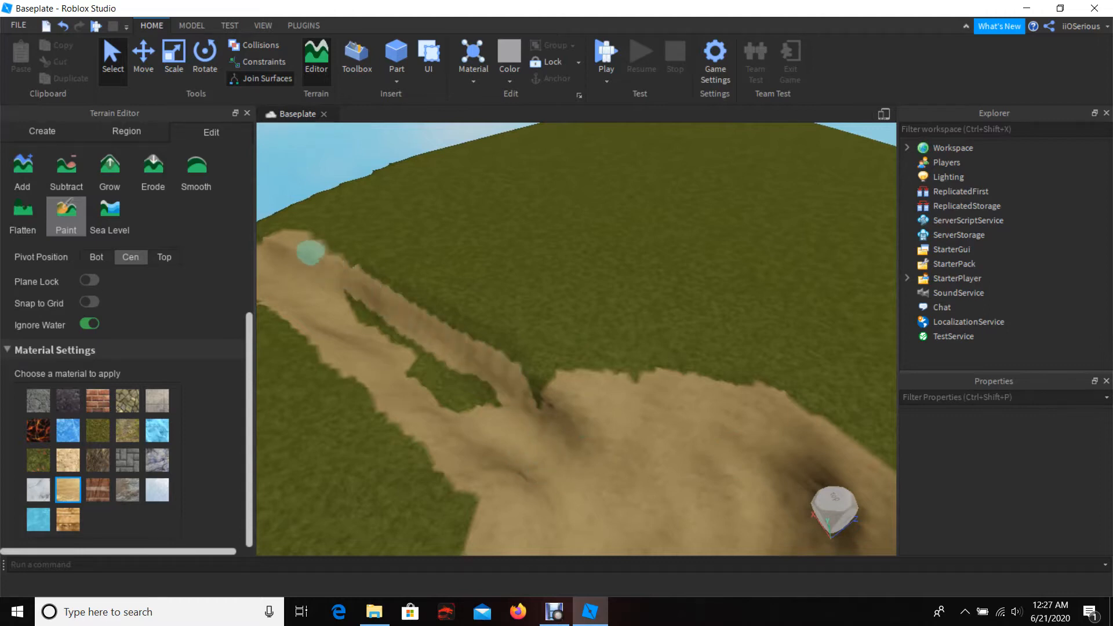
mouse_move(538, 406)
mouse_down()
mouse_move(472, 323)
mouse_move(381, 269)
mouse_up()
drag(322, 247, 296, 239)
key(a)
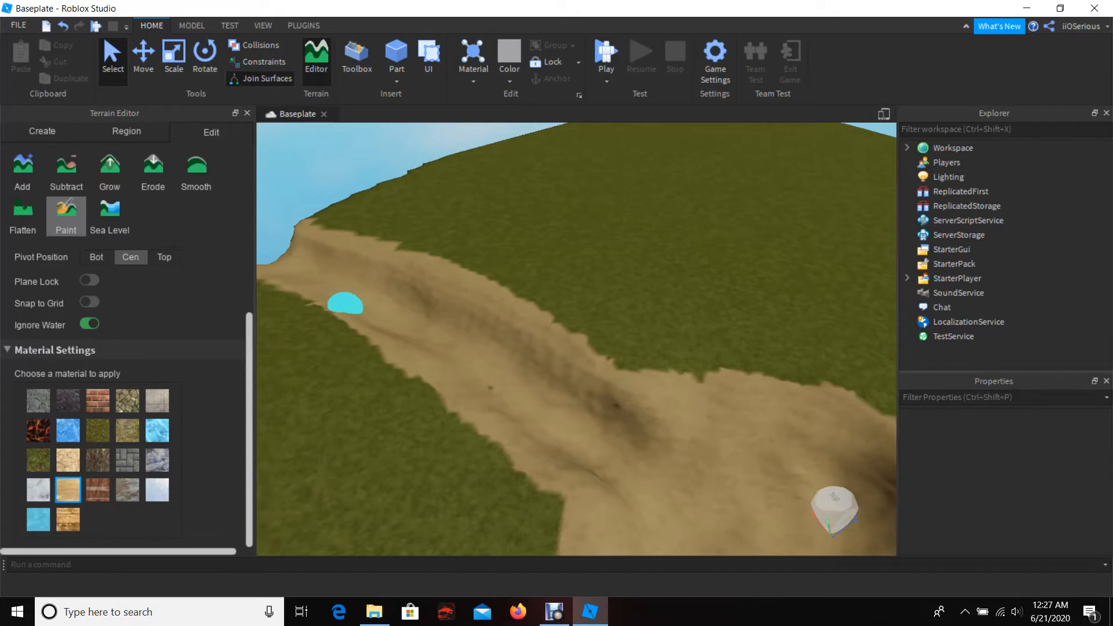
Set the cube Add brush to base size 32 and height 5 to fit the river channel.
key(w)
mouse_move(353, 311)
right_down()
mouse_move(341, 303)
mouse_move(381, 355)
mouse_move(361, 373)
mouse_move(386, 360)
mouse_move(380, 346)
mouse_move(405, 390)
mouse_move(429, 388)
right_up()
key(s)
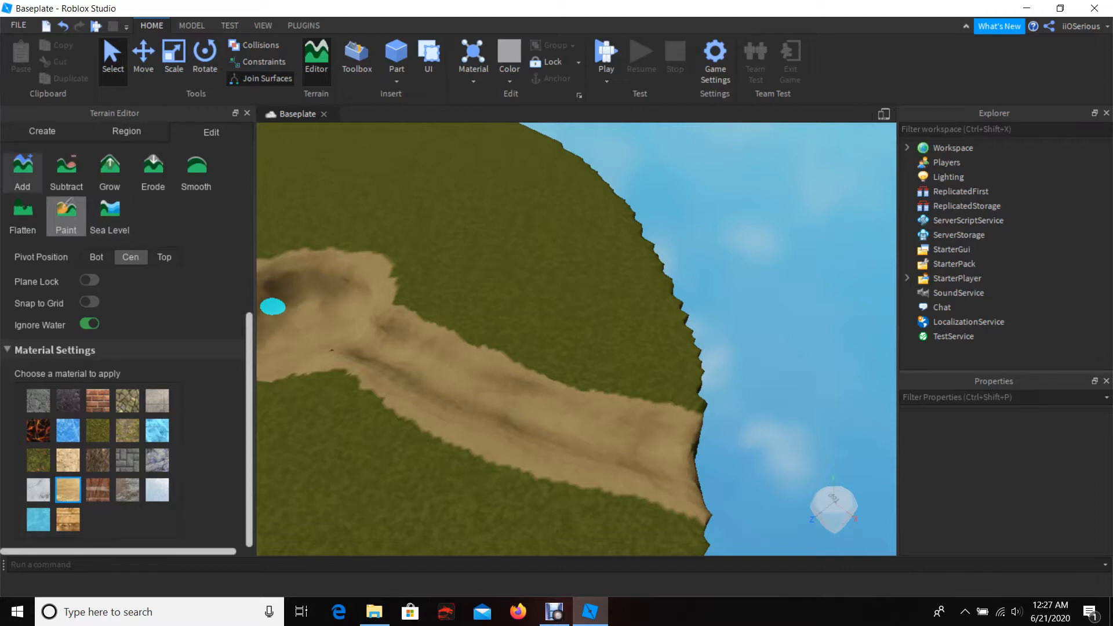
click(22, 173)
drag(148, 322, 113, 322)
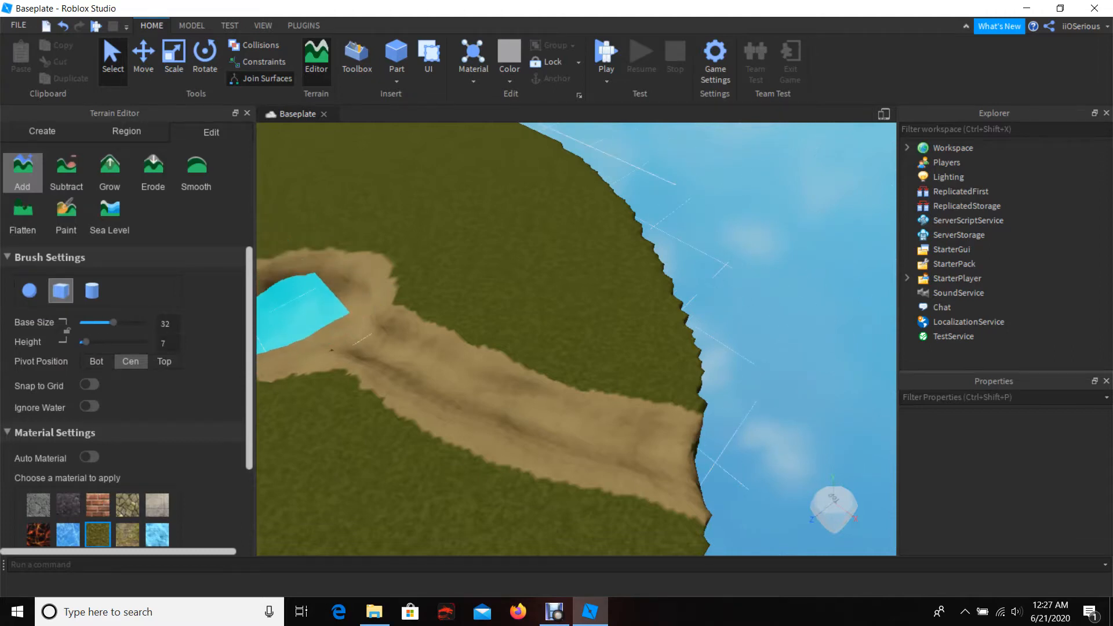
right_drag(510, 401, 603, 368)
scroll(530, 400, up, 4)
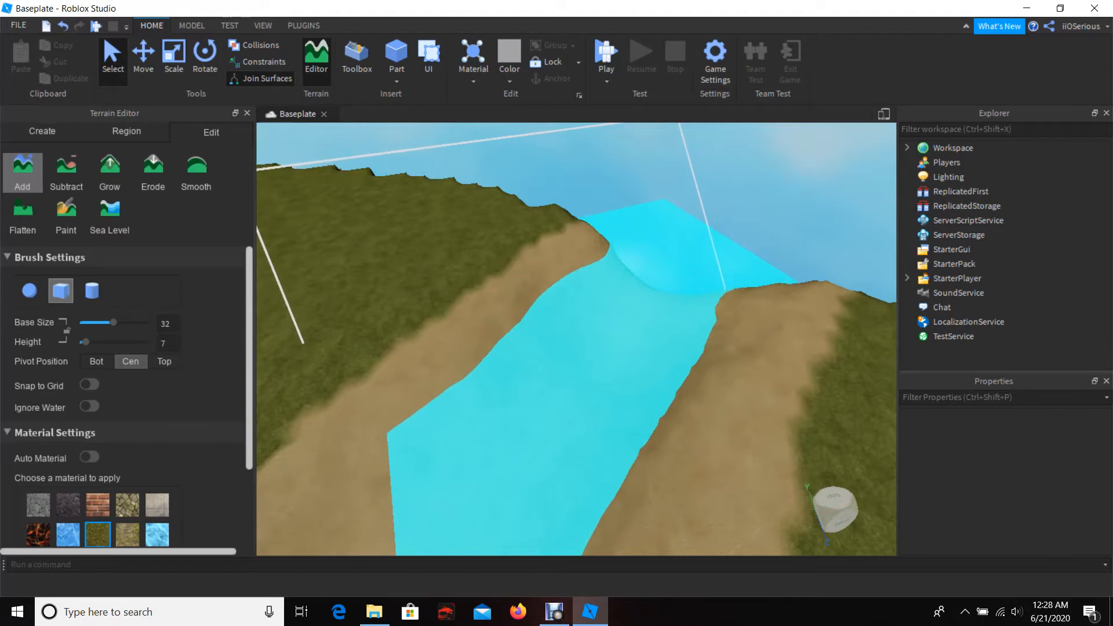
mouse_move(580, 354)
right_down()
mouse_move(510, 400)
mouse_move(435, 405)
right_up()
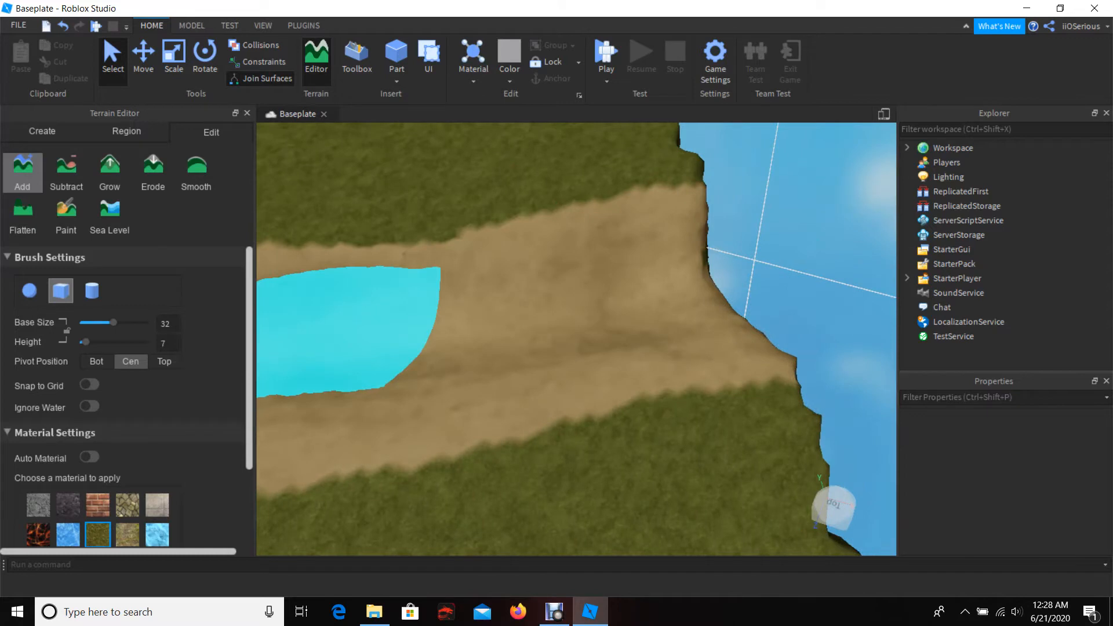
key(Return)
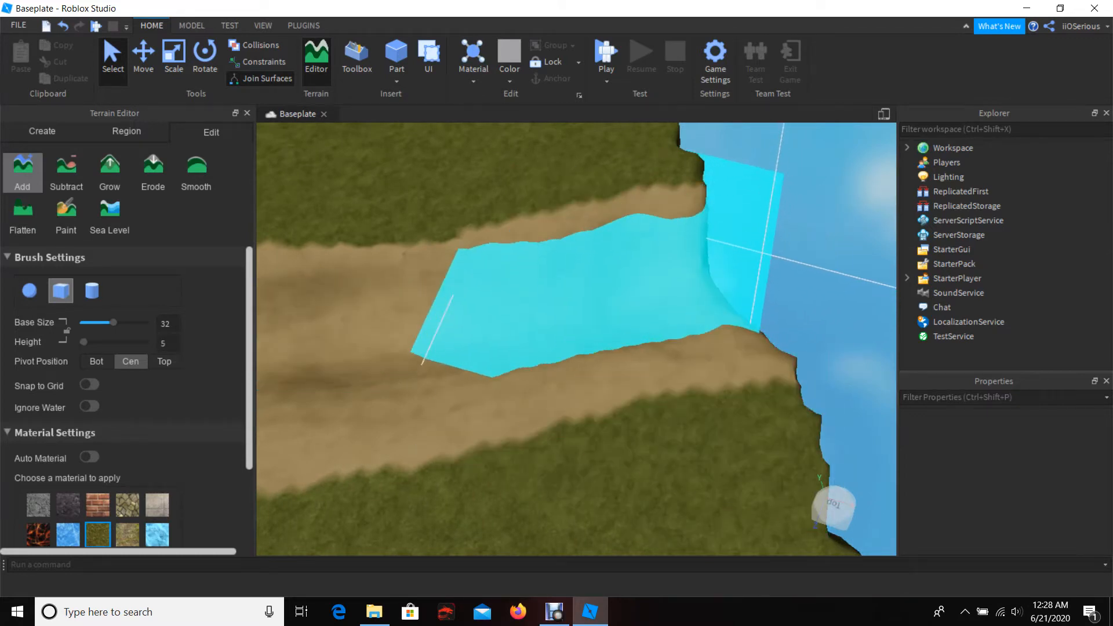
click(593, 287)
key(a)
key(ctrl+z)
Fill the sand-lined river channel and lake basin with Water using the Add brush.
scroll(97, 531, down, 3)
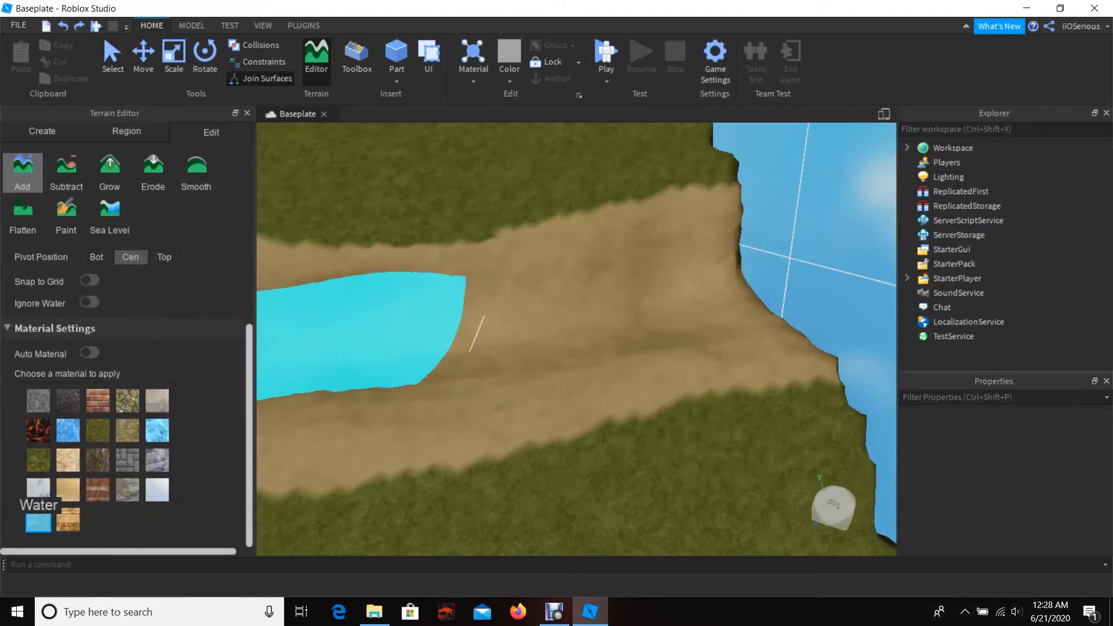
click(39, 521)
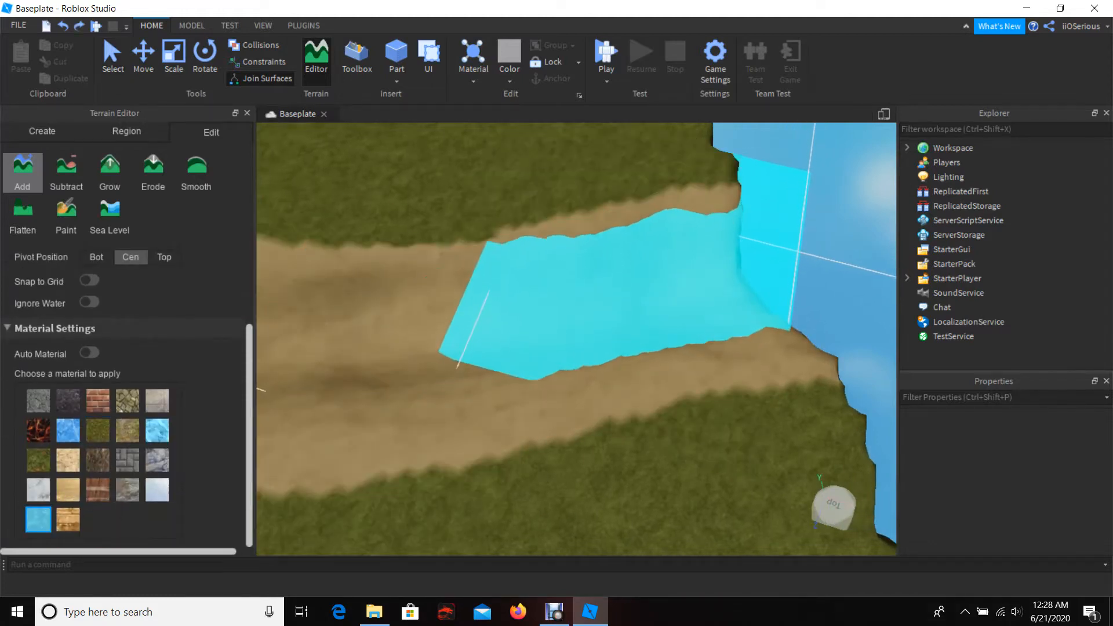
key(a)
mouse_move(614, 293)
mouse_down()
mouse_move(606, 319)
mouse_move(565, 348)
mouse_move(561, 328)
mouse_move(502, 328)
mouse_move(524, 356)
mouse_up()
scroll(527, 353, down, 2)
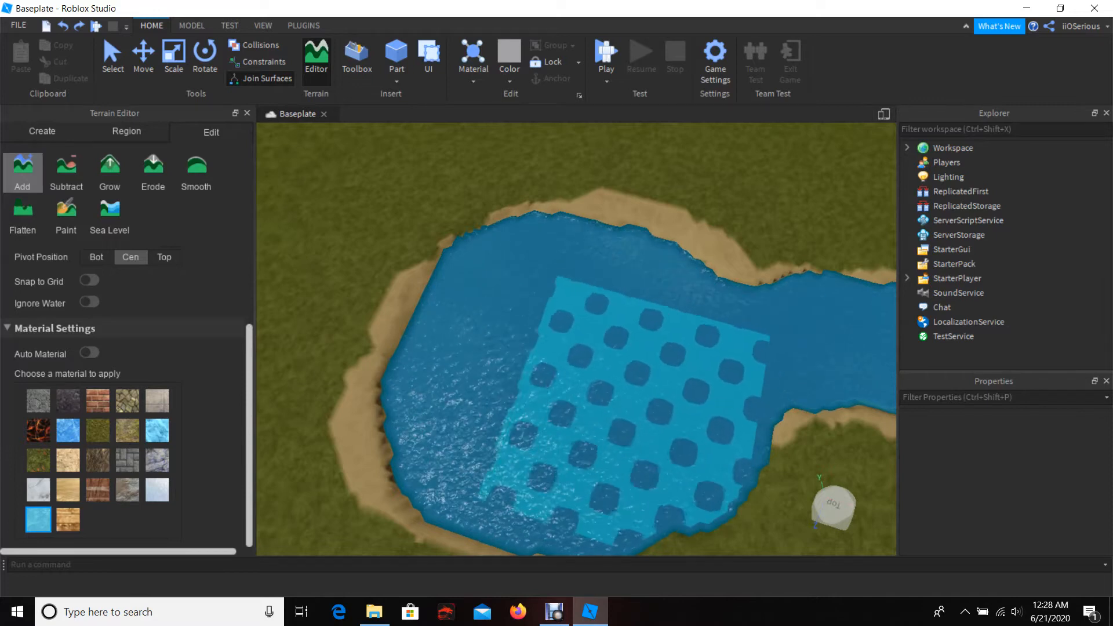
Paint Sand over the grass at the water's edge along the river bank near the island's edge.
mouse_move(597, 327)
right_down()
mouse_move(614, 253)
mouse_move(604, 290)
right_up()
scroll(589, 321, up, 5)
click(66, 215)
click(68, 490)
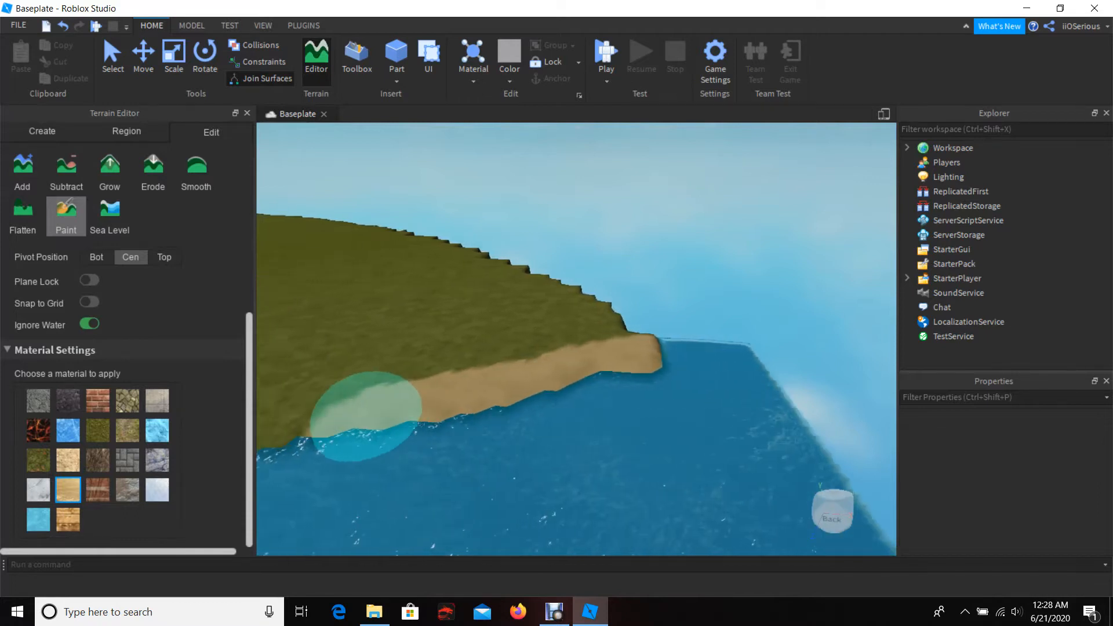
right_drag(348, 414, 328, 412)
key(a)
mouse_move(457, 406)
mouse_down()
mouse_move(424, 410)
mouse_move(387, 385)
mouse_up()
Widen the Sand border along the lake shore and the opposite river bank out to the island's edge.
right_drag(388, 386, 390, 375)
key(a)
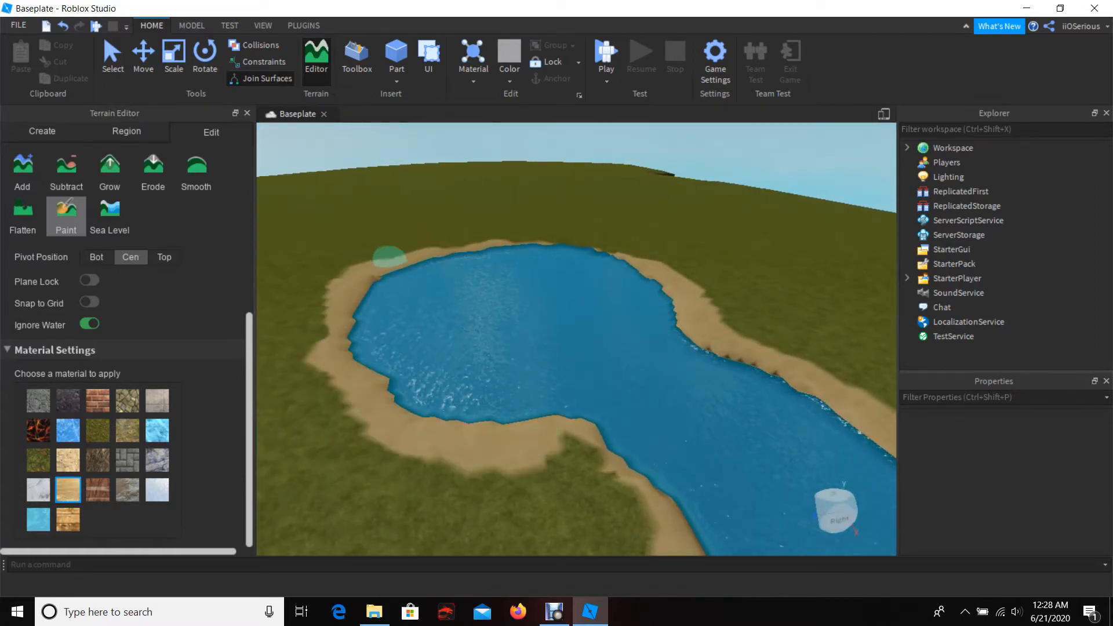
drag(619, 246, 672, 249)
key(a)
right_drag(681, 253, 795, 293)
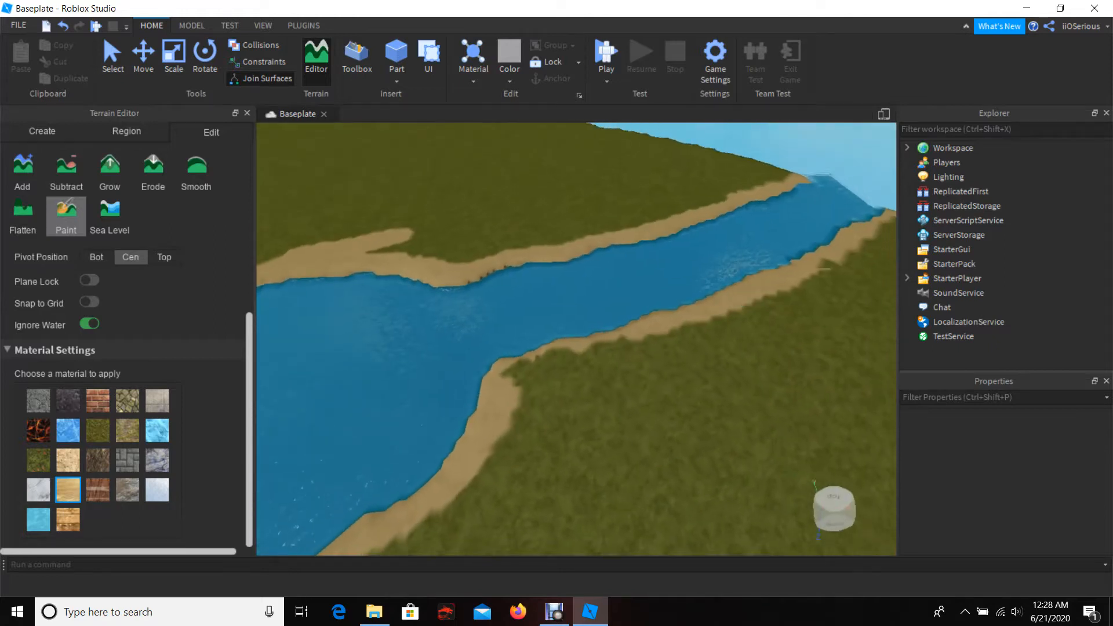
drag(496, 366, 537, 354)
drag(668, 313, 849, 239)
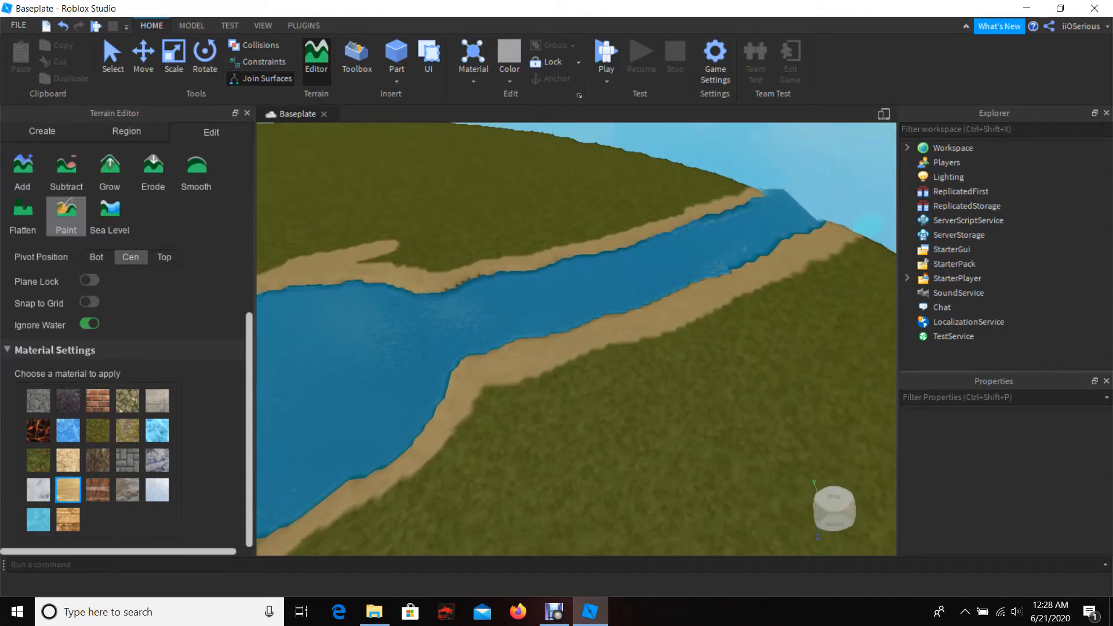
Paint a Rock strip along the outer edge of the sand on one river bank with base size 3.
right_drag(785, 259, 777, 255)
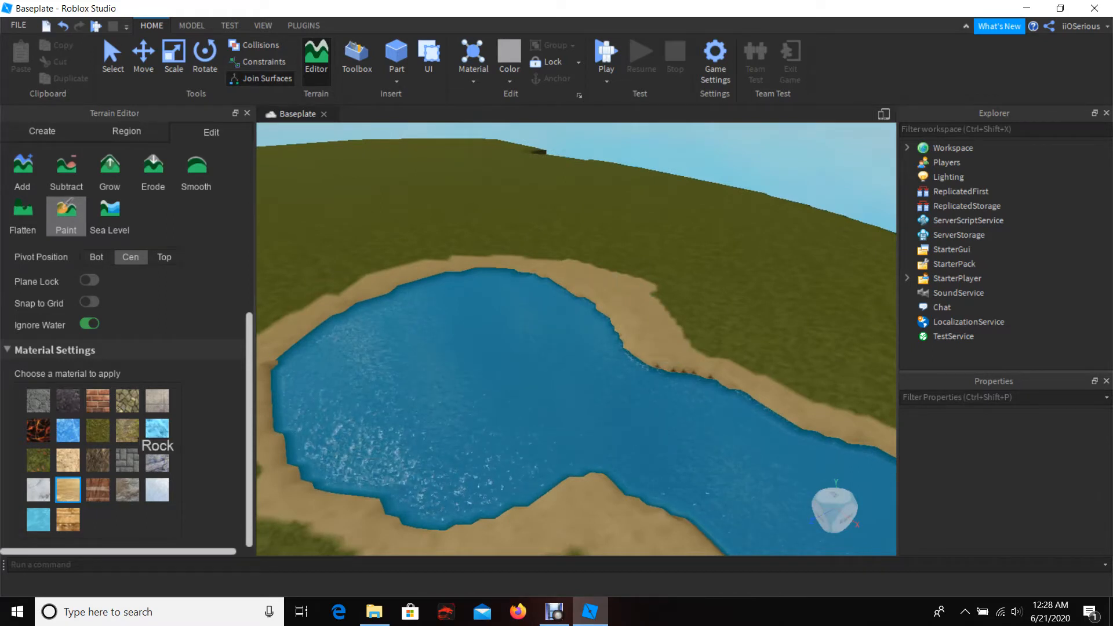
scroll(128, 462, up, 2)
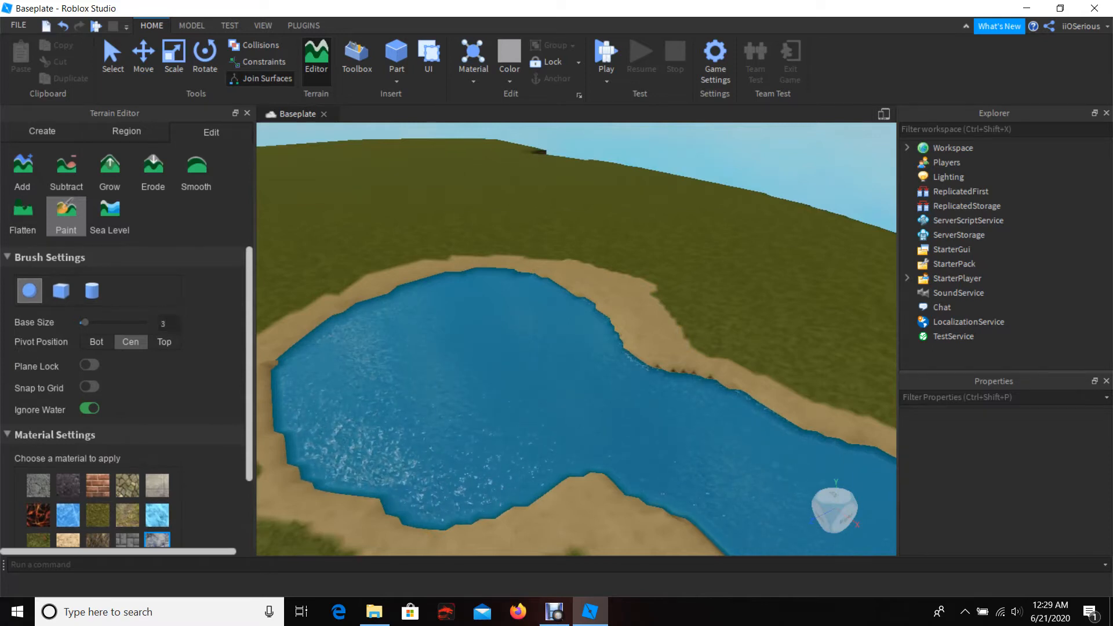
mouse_move(487, 371)
right_down()
mouse_move(522, 371)
mouse_move(499, 381)
mouse_move(432, 356)
mouse_move(423, 273)
mouse_move(406, 298)
right_up()
drag(405, 298, 582, 444)
right_drag(582, 443, 549, 396)
drag(513, 334, 457, 233)
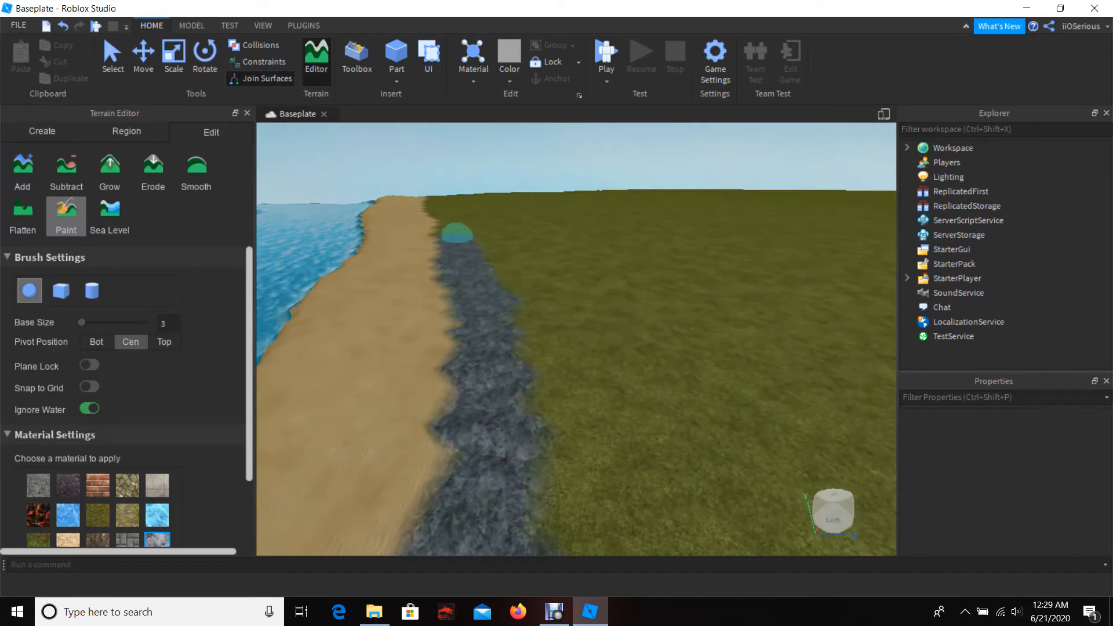
Continue the Rock border along that river bank to the lake and along the adjoining side of the lake.
right_drag(464, 225, 492, 295)
mouse_move(557, 394)
mouse_down()
mouse_move(472, 276)
mouse_move(447, 259)
mouse_up()
mouse_move(589, 358)
right_down()
mouse_move(562, 343)
mouse_move(592, 349)
right_up()
drag(611, 350, 587, 313)
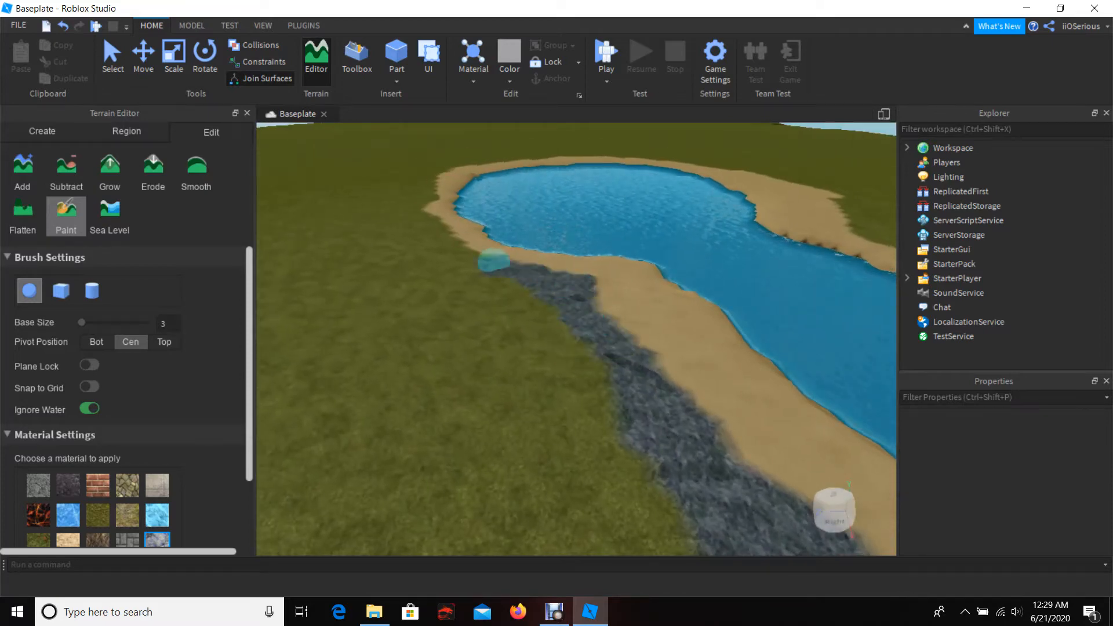
right_drag(451, 235, 438, 224)
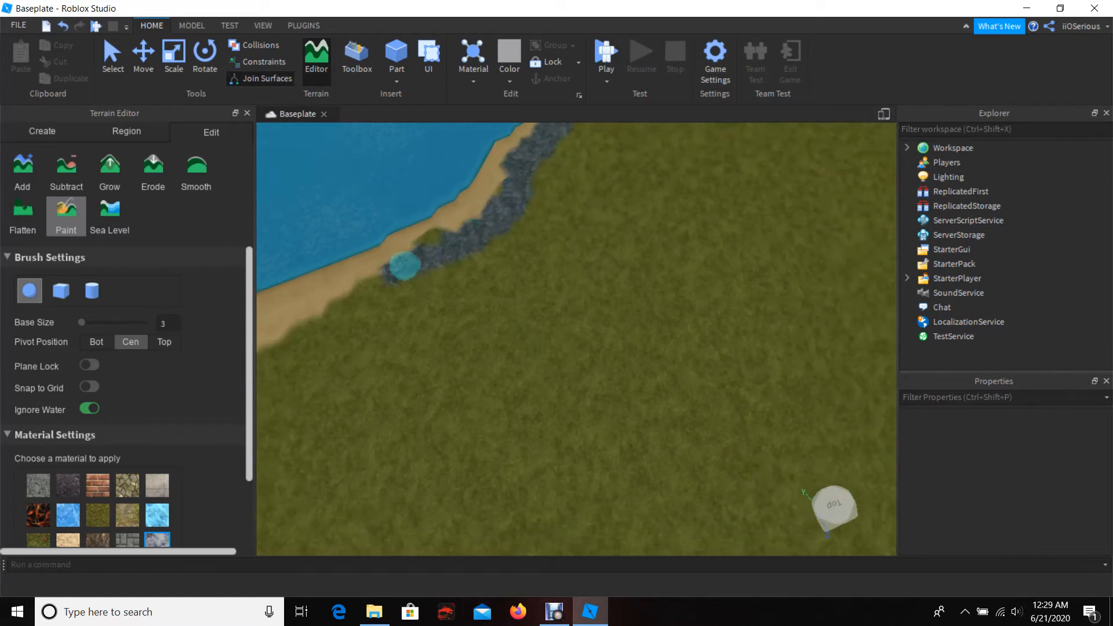
key(s)
right_drag(427, 247, 411, 242)
drag(526, 306, 523, 326)
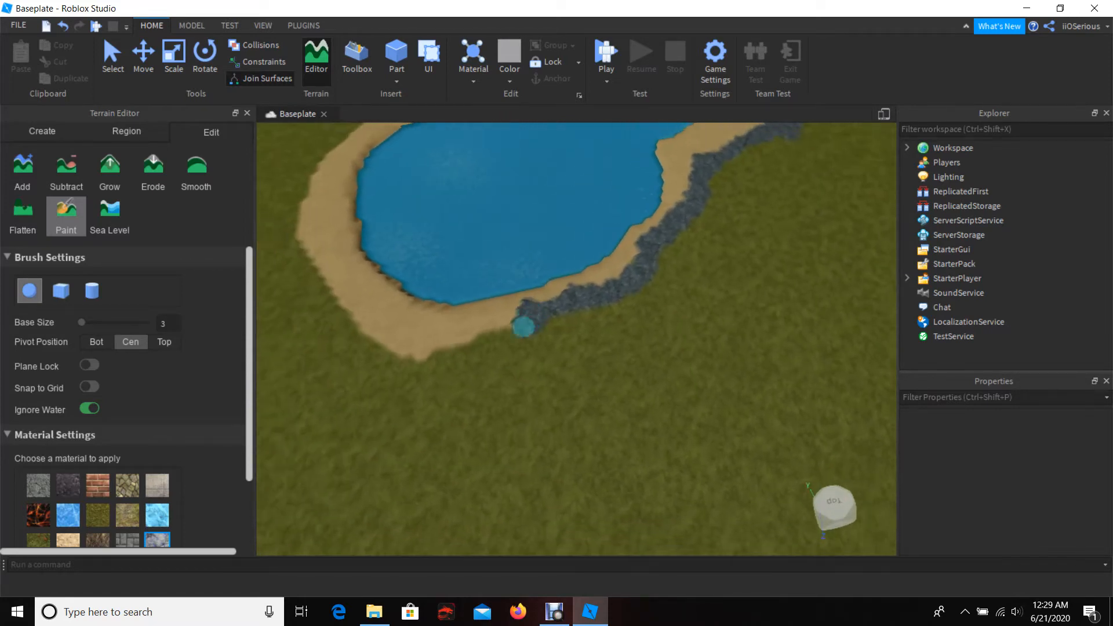
Extend the Rock border around the lake's far end toward its other side.
right_drag(332, 306, 325, 298)
key(a)
key(a)
drag(558, 415, 523, 408)
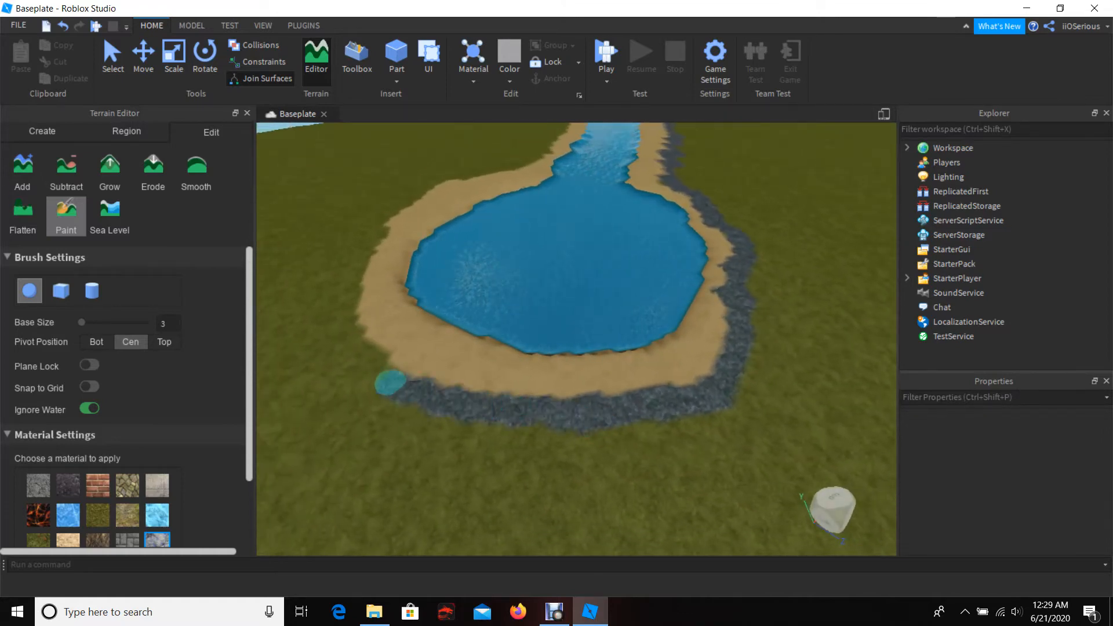
key(w)
right_drag(346, 275, 343, 271)
key(s)
key(a)
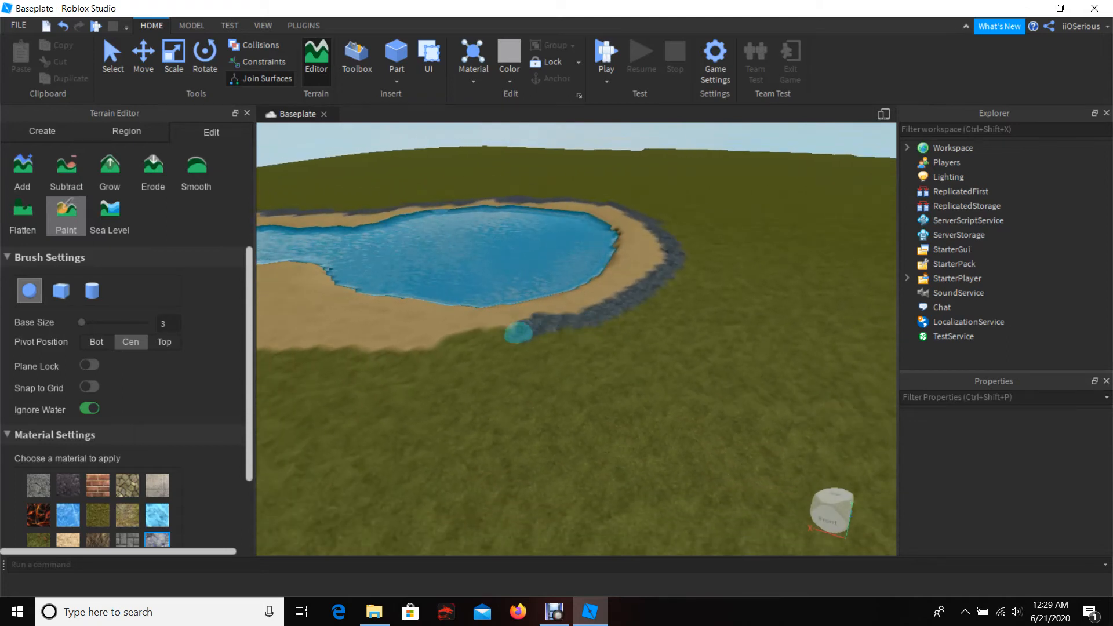
key(a)
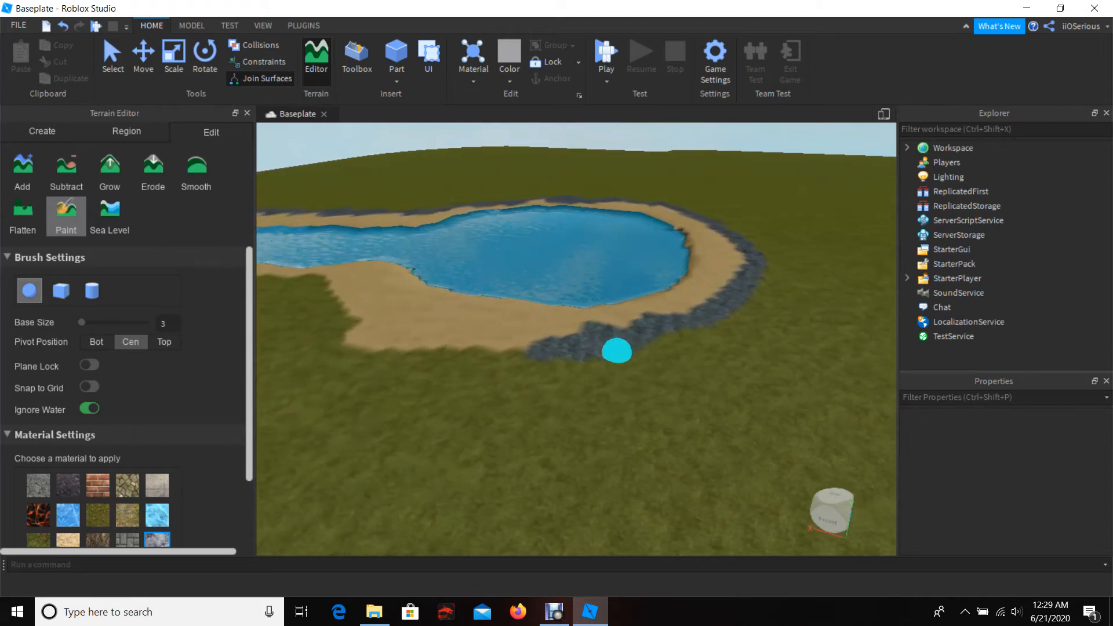
Paint the Rock border from the lake along the second river bank to the island's edge.
right_drag(503, 352, 490, 350)
key(a)
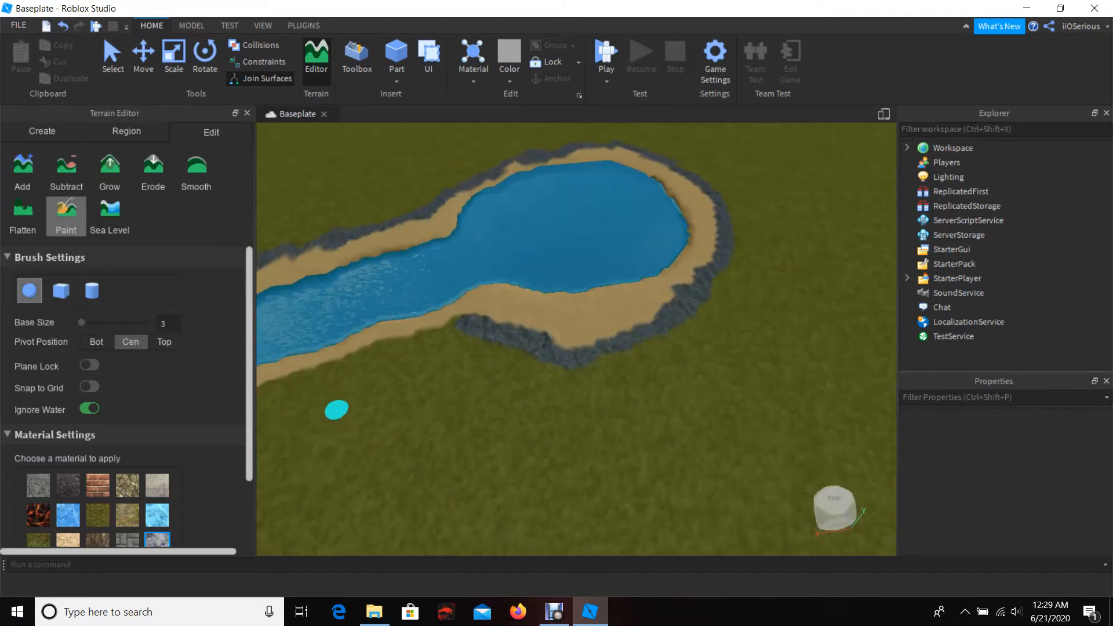
key(a)
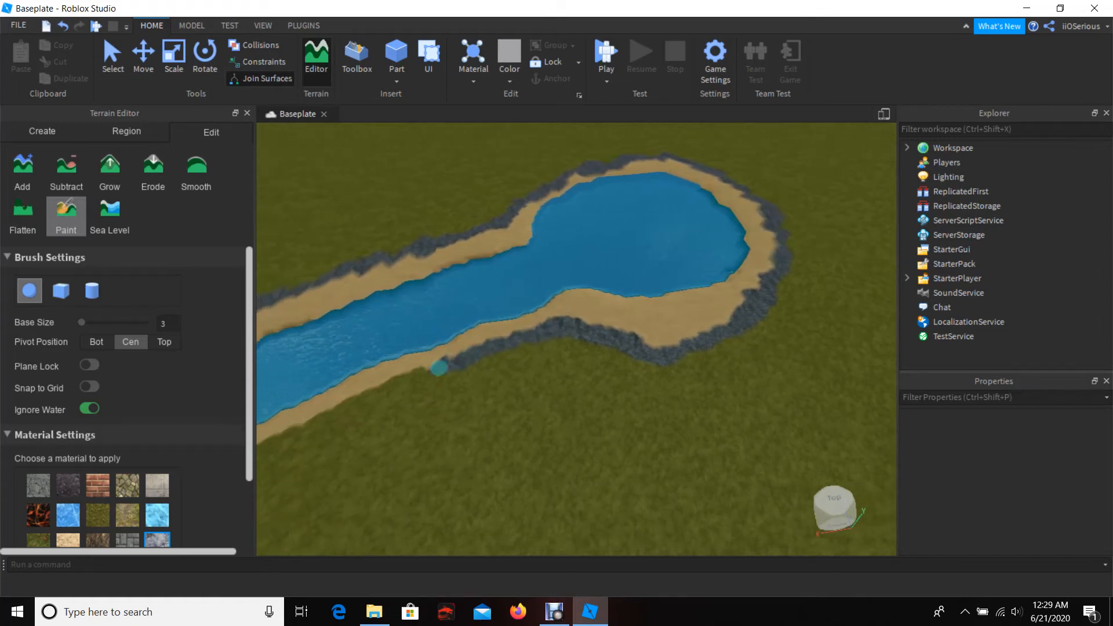
right_drag(390, 404, 480, 324)
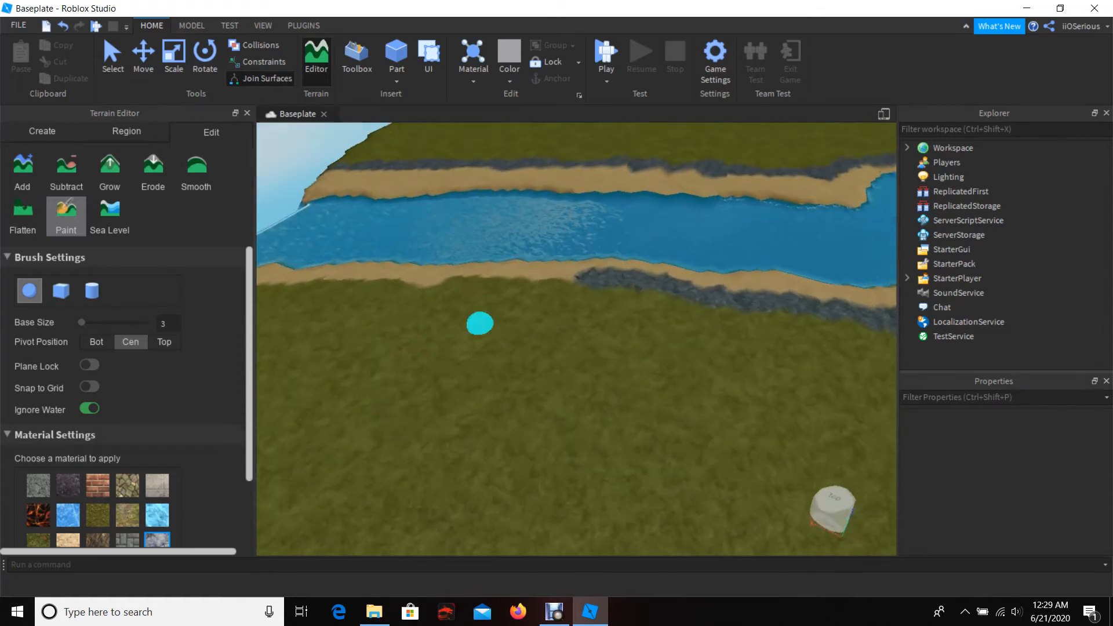
key(a)
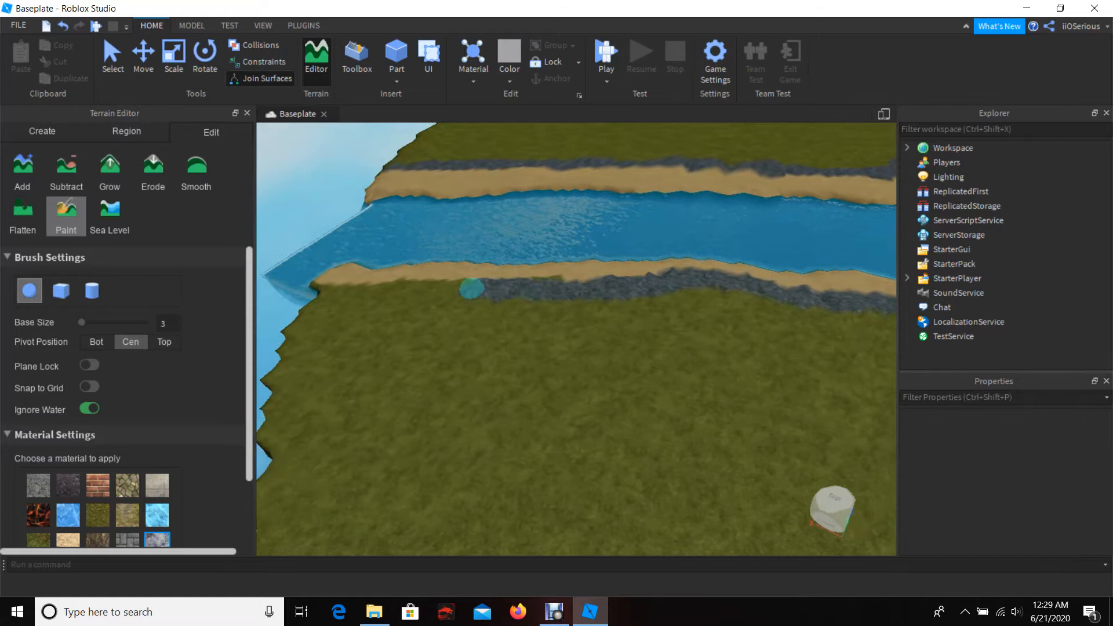
key(a)
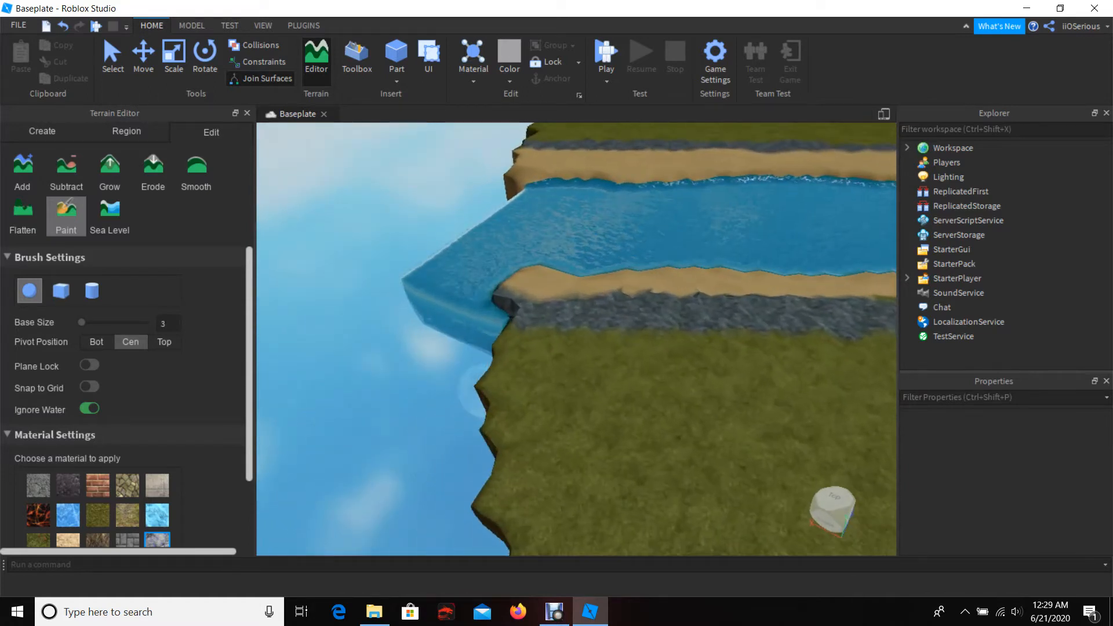
key(a)
Grow Rock over the sandy corner beside the river mouth with the Grow brush at base size 6 and strength 1.
right_drag(484, 391, 488, 230)
key(a)
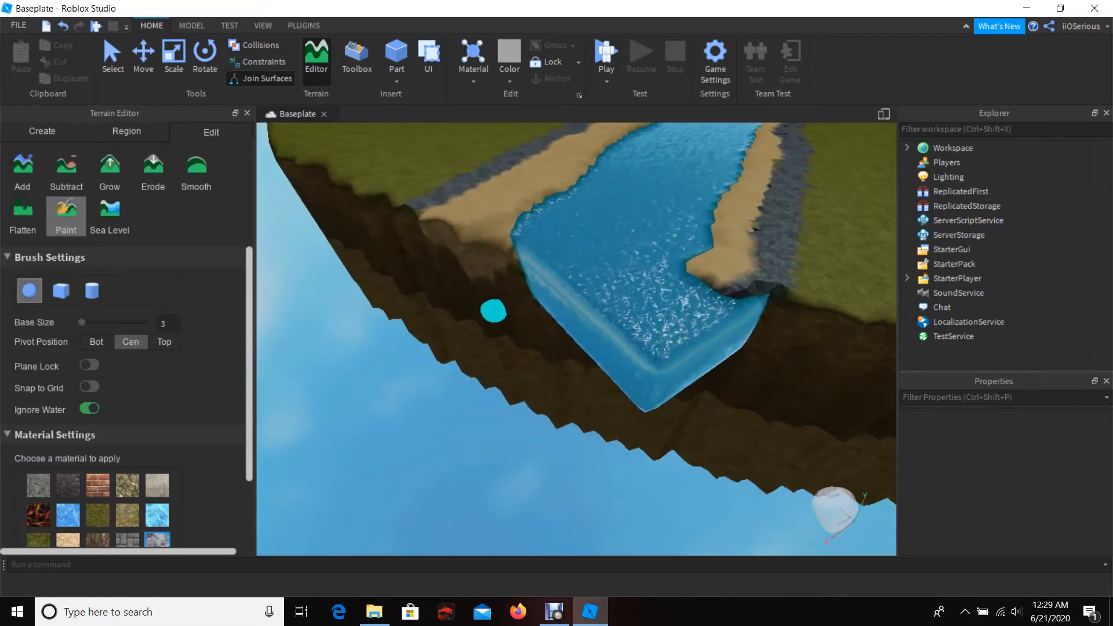
right_drag(492, 313, 495, 303)
scroll(495, 303, up, 2)
click(109, 172)
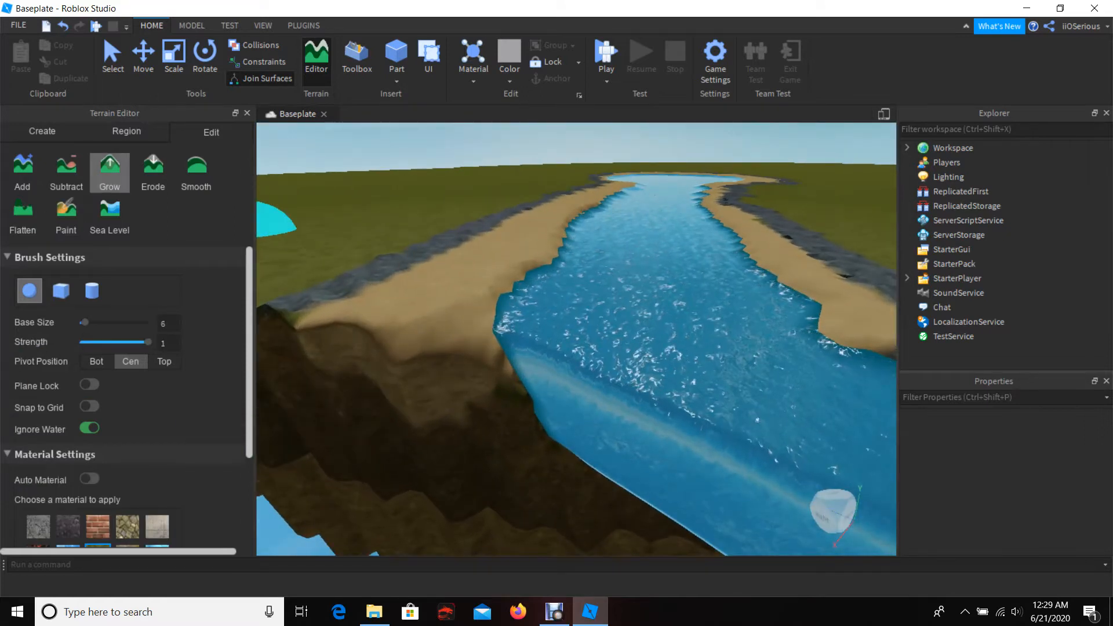
scroll(68, 461, down, 3)
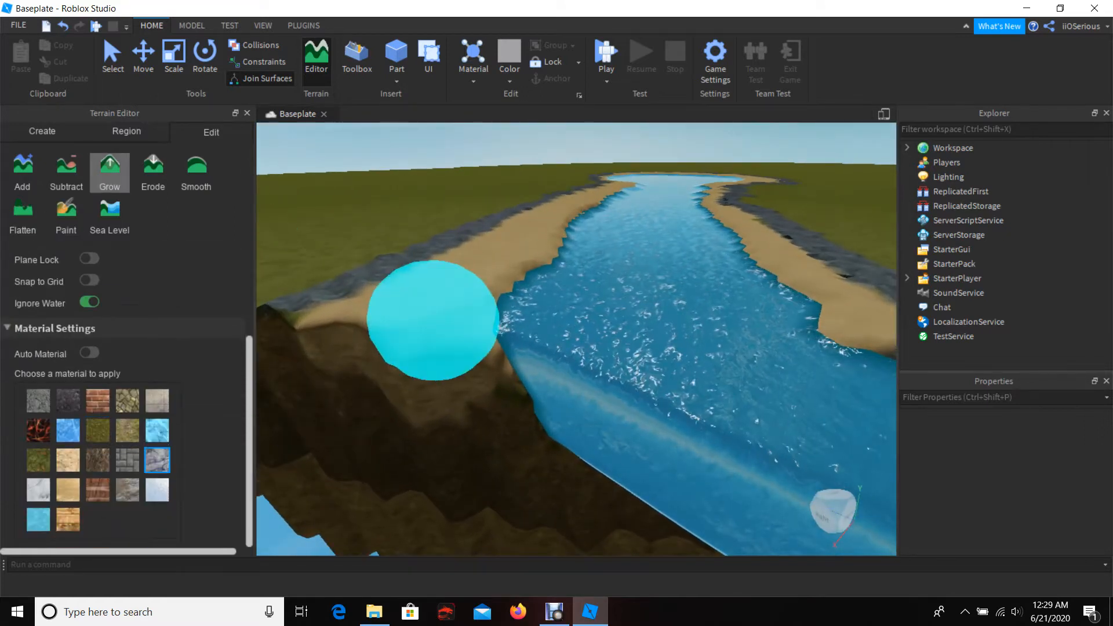
drag(474, 364, 304, 344)
key(a)
key(s)
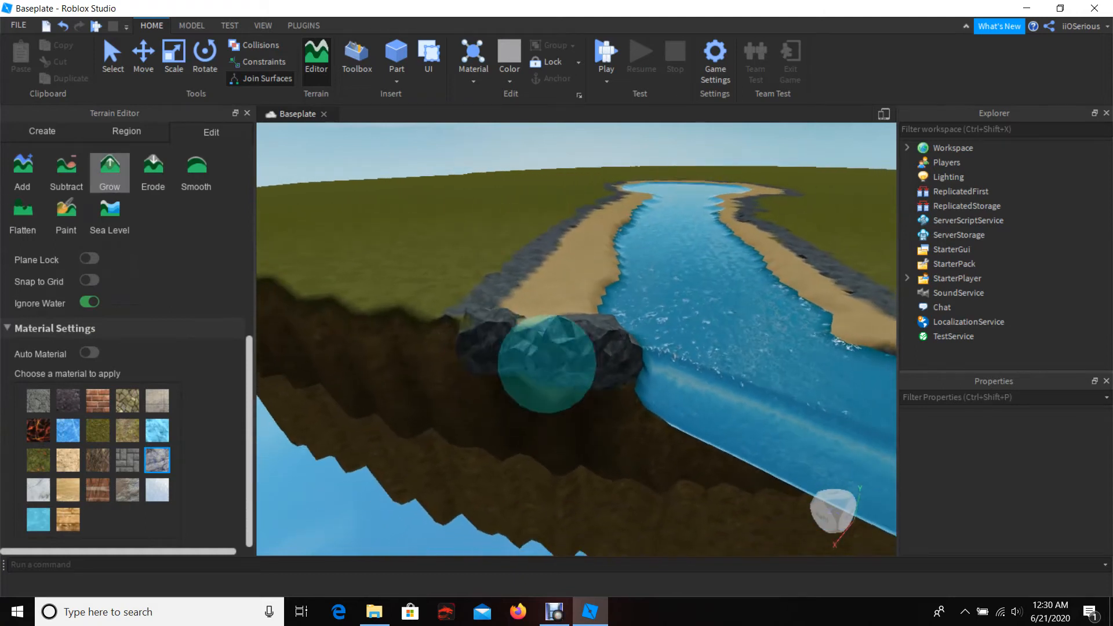
Extend the grown Rock mass outward from that corner over the end of the overhanging water.
key(s)
key(d)
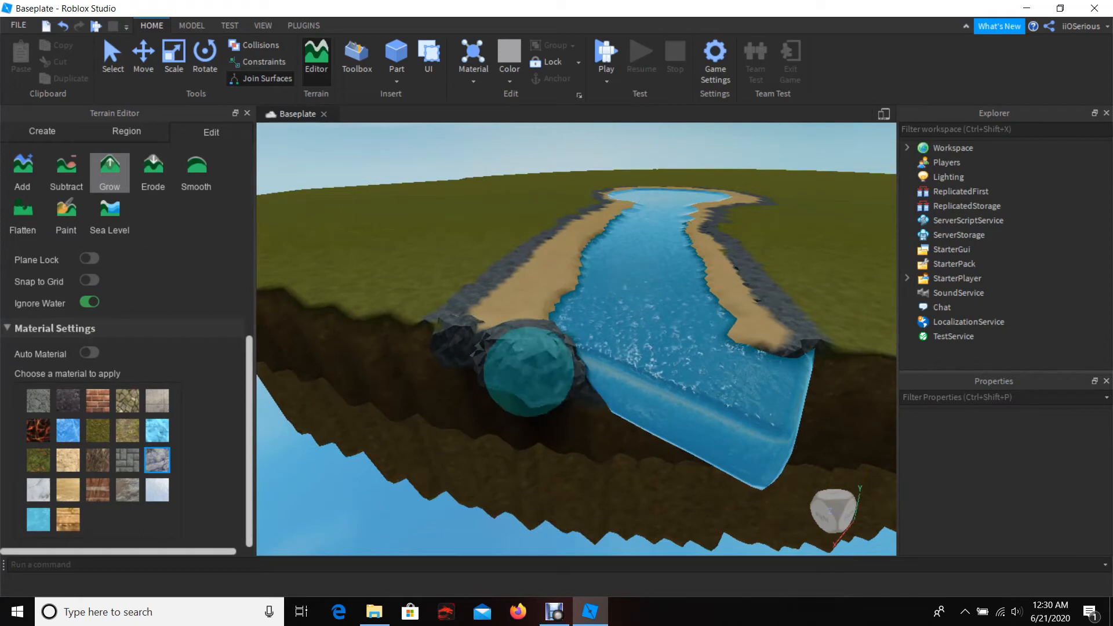
key(d)
right_drag(423, 385, 348, 384)
key(d)
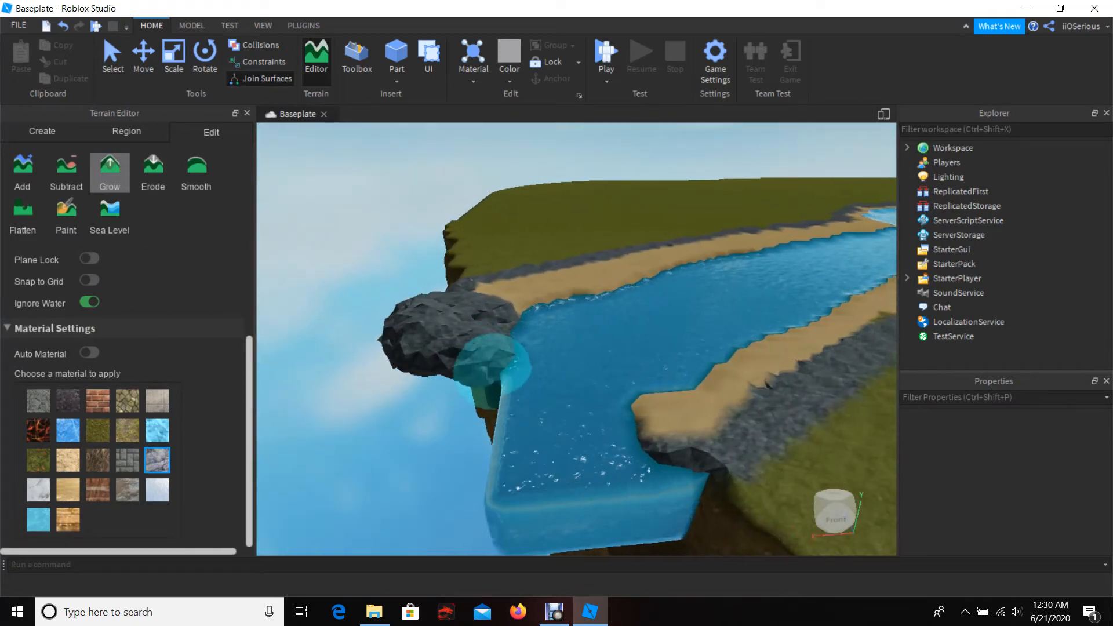
key(d)
right_drag(444, 434, 366, 433)
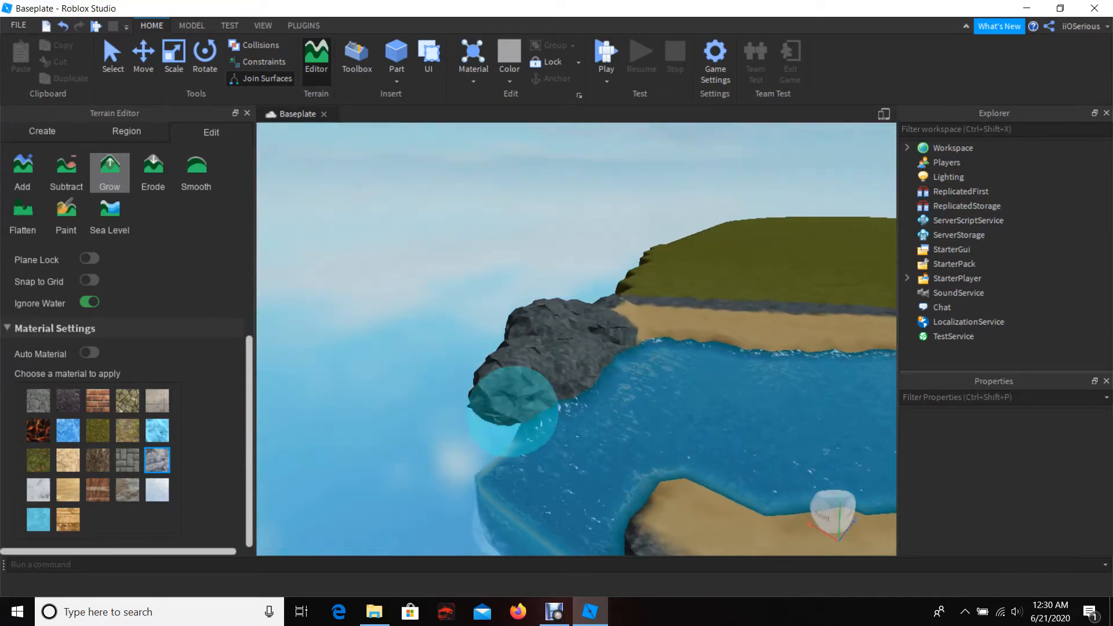
key(s)
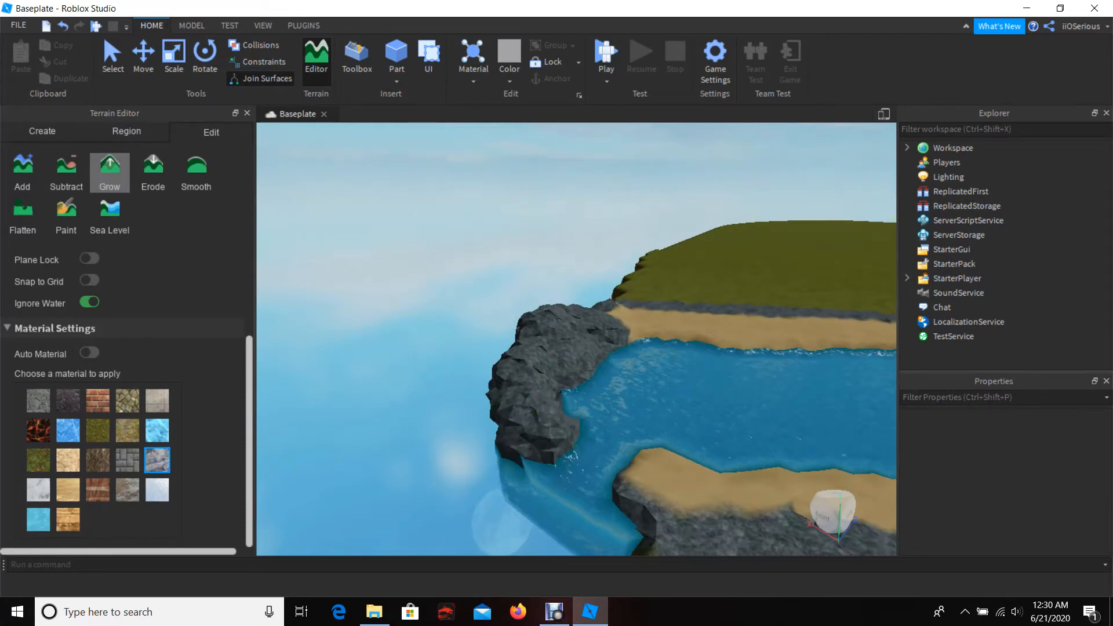
Grow Rock beneath and around the exposed water block at the river mouth.
right_drag(400, 432, 626, 477)
key(w)
mouse_move(586, 487)
mouse_down()
mouse_move(534, 449)
mouse_move(571, 464)
mouse_up()
mouse_move(428, 485)
mouse_down()
mouse_move(468, 463)
mouse_move(539, 465)
mouse_move(552, 483)
mouse_up()
key(s)
mouse_move(551, 484)
right_down()
mouse_move(615, 536)
mouse_move(517, 453)
right_up()
key(w)
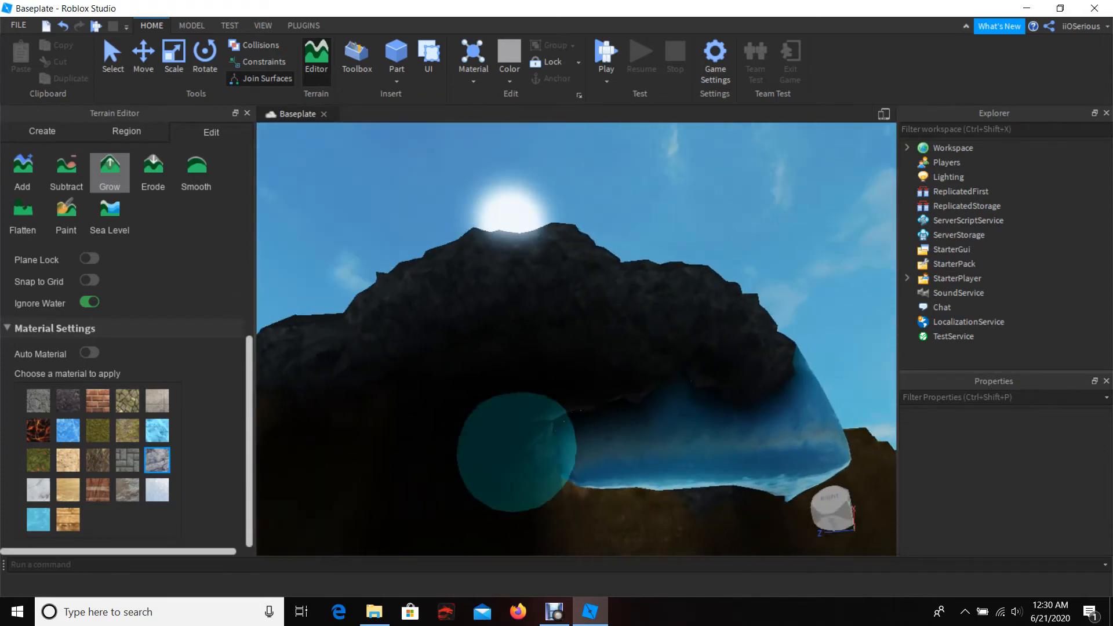
key(d)
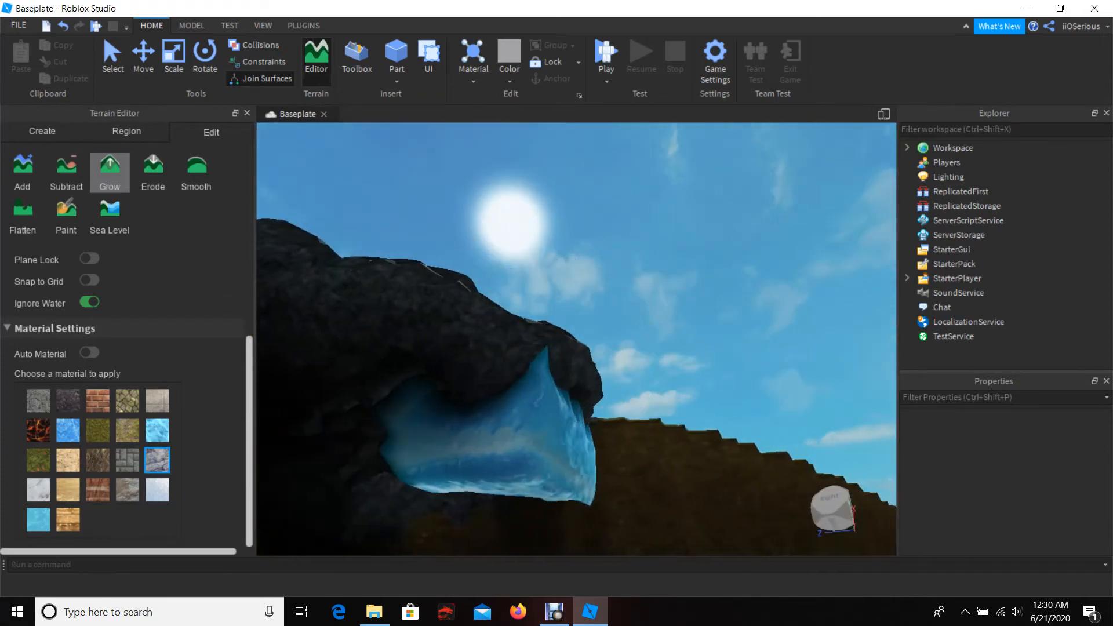
key(s)
drag(420, 392, 435, 378)
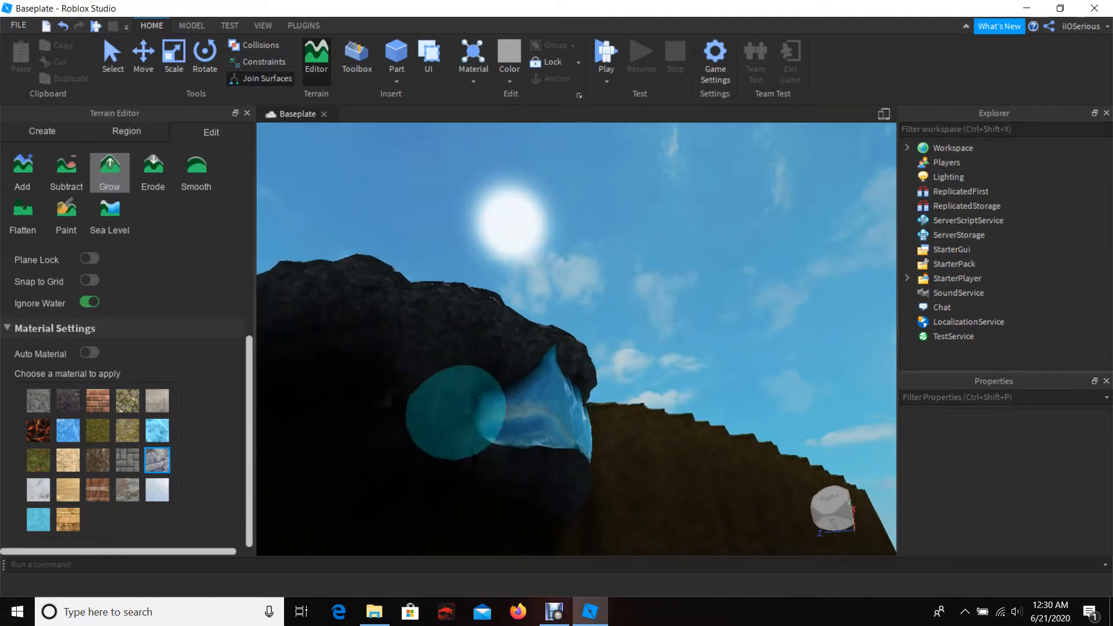
Grow Rock over the remaining exposed water face to wall off the river mouth between both banks.
key(d)
mouse_move(504, 398)
right_down()
mouse_move(497, 432)
mouse_move(509, 415)
mouse_move(533, 424)
right_up()
key(w)
key(s)
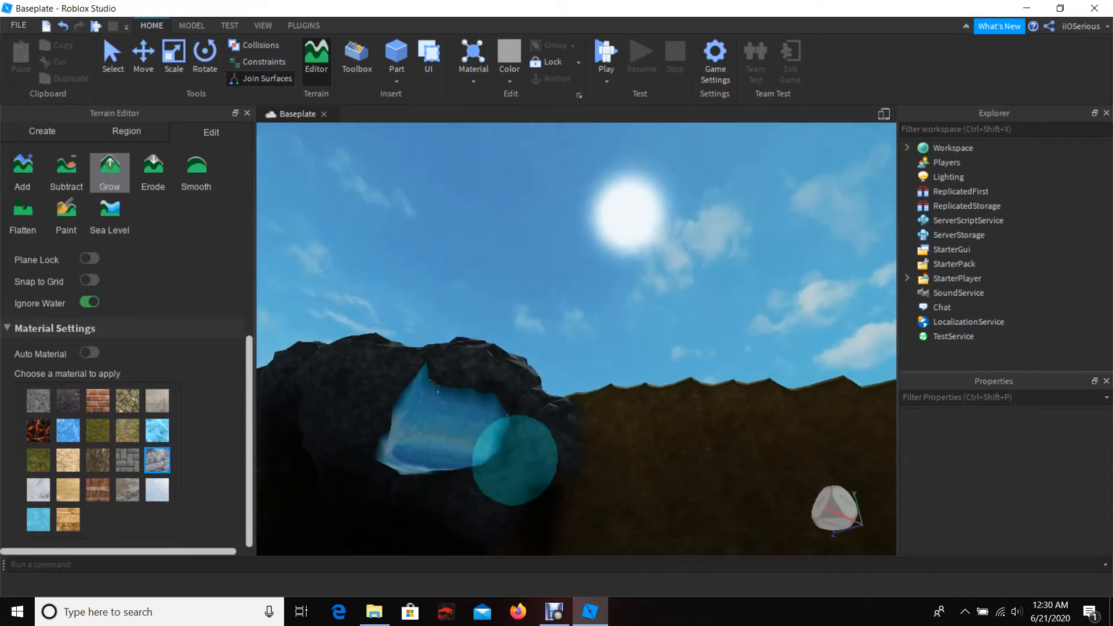
mouse_move(450, 388)
mouse_down()
mouse_move(388, 403)
mouse_move(385, 435)
mouse_move(398, 472)
mouse_move(447, 468)
mouse_up()
right_drag(448, 467, 438, 472)
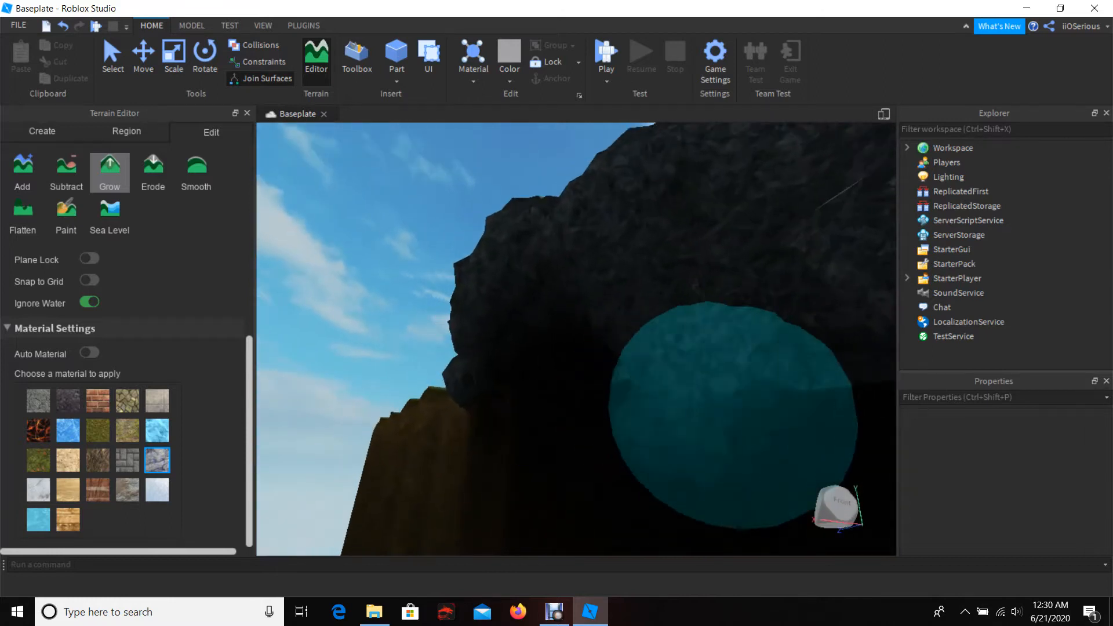
key(w)
right_drag(788, 485, 779, 429)
right_drag(780, 348, 812, 381)
key(s)
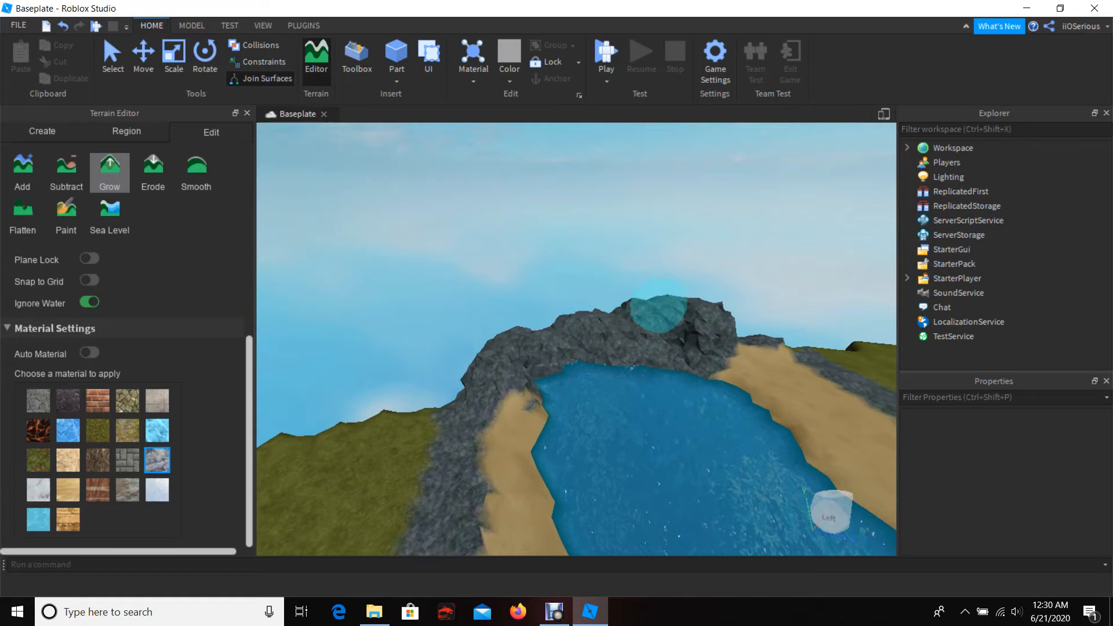
Grow the Rock wall at the river mouth upward and forward into a cave-like arch spanning both banks.
mouse_move(539, 328)
mouse_down()
mouse_move(496, 360)
mouse_move(489, 391)
mouse_move(534, 336)
mouse_move(617, 314)
mouse_move(766, 373)
mouse_move(733, 340)
mouse_move(646, 307)
mouse_move(505, 325)
mouse_move(498, 336)
mouse_move(632, 310)
mouse_move(743, 330)
mouse_move(676, 304)
mouse_up()
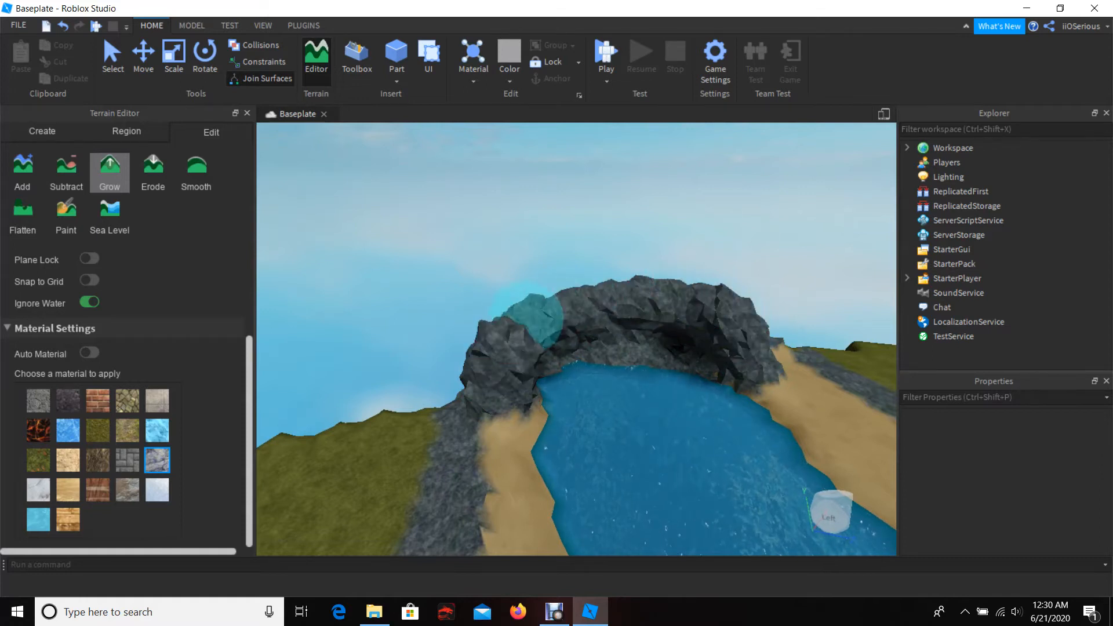
drag(548, 310, 546, 307)
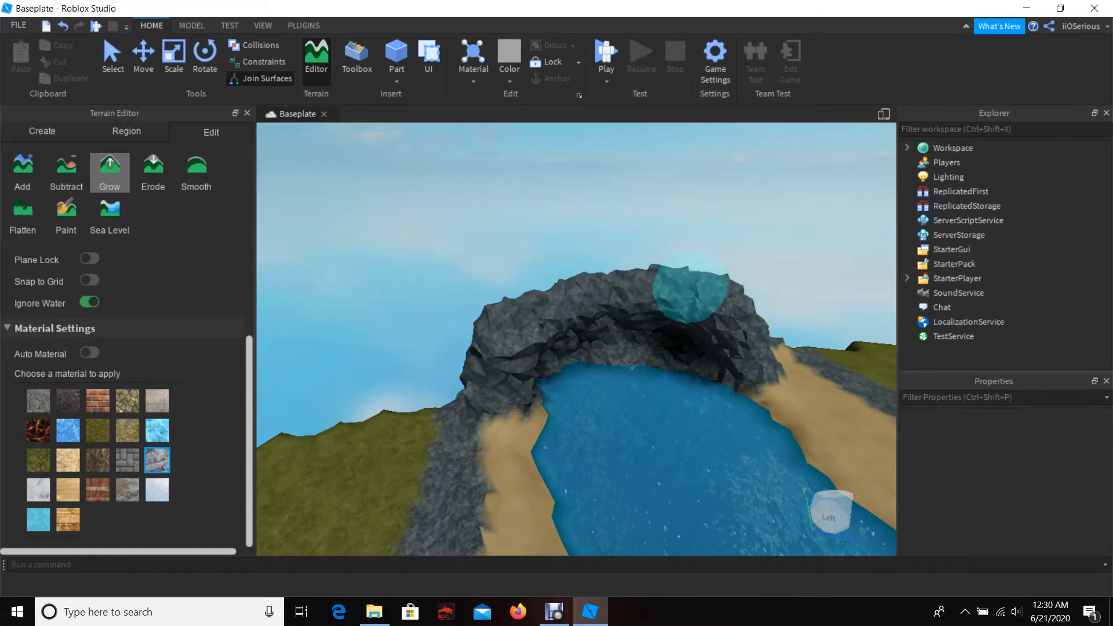
scroll(688, 293, up, 5)
right_click(689, 287)
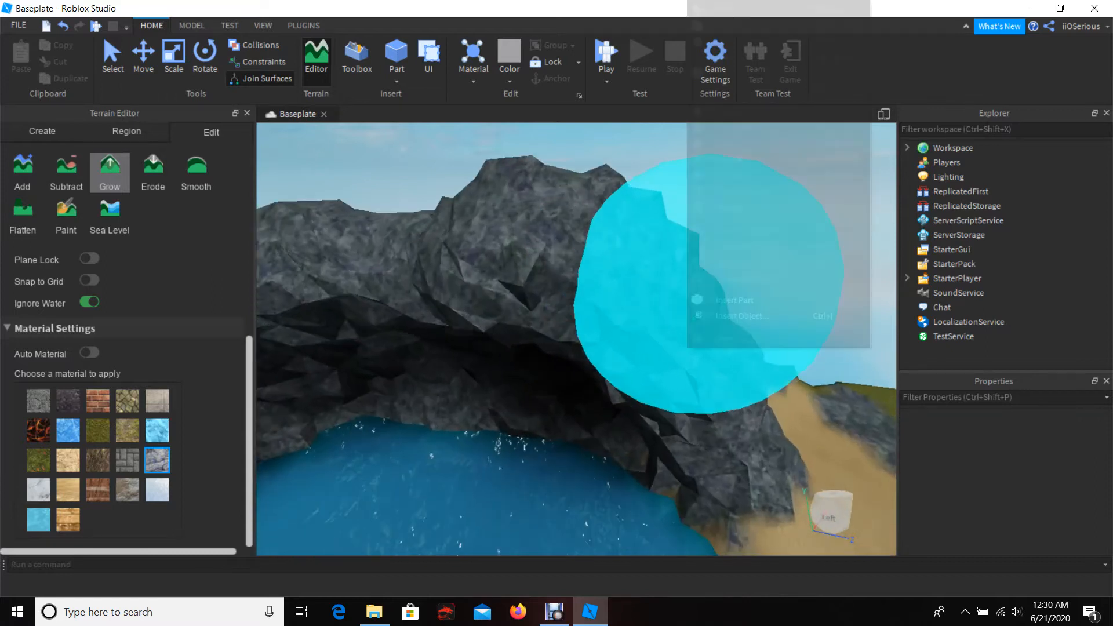
click(685, 278)
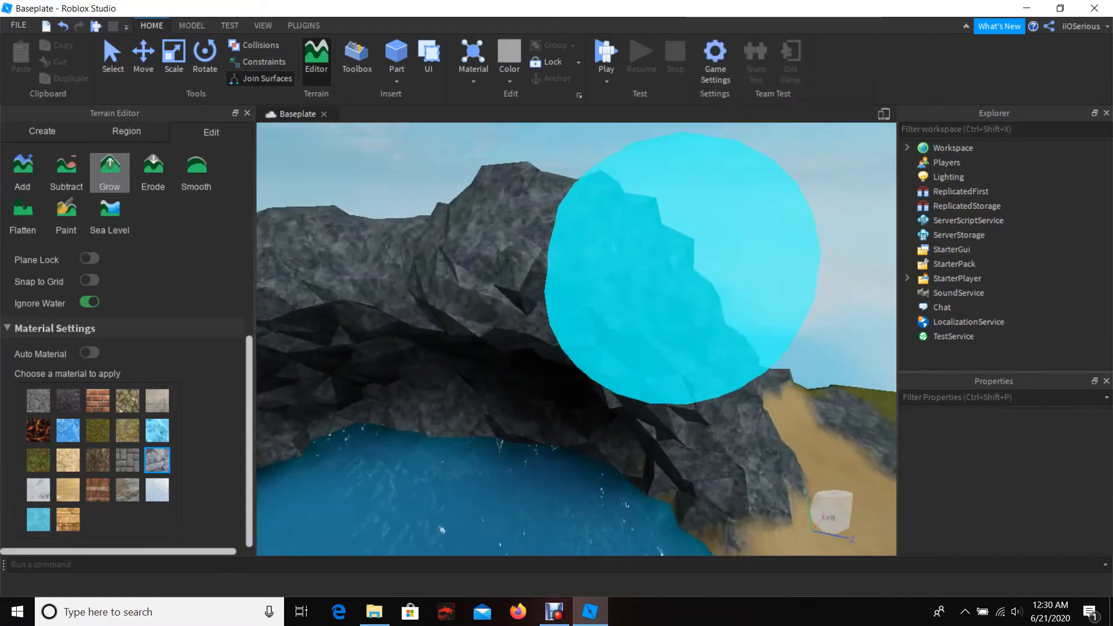
scroll(683, 268, down, 8)
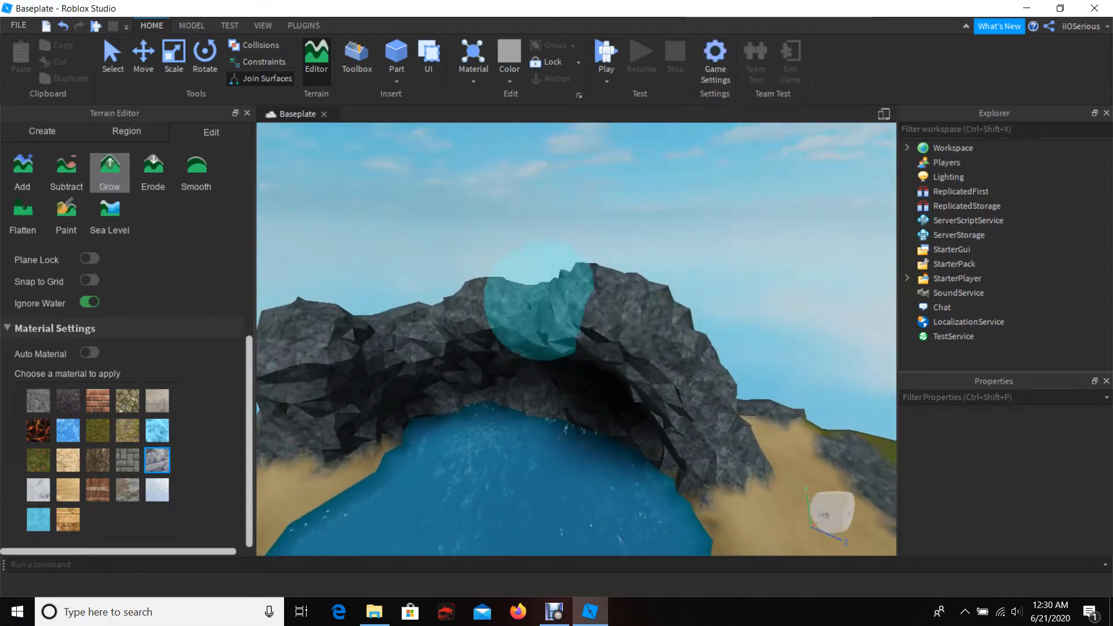
mouse_move(573, 325)
mouse_down()
mouse_move(353, 333)
mouse_move(609, 321)
mouse_up()
mouse_move(505, 335)
mouse_down()
mouse_move(360, 331)
mouse_move(360, 397)
mouse_move(367, 343)
mouse_move(632, 347)
mouse_move(722, 466)
mouse_up()
Inspect the inside of the rock cave, and view the river and lake from the grassy bank.
right_drag(722, 467, 634, 366)
key(w)
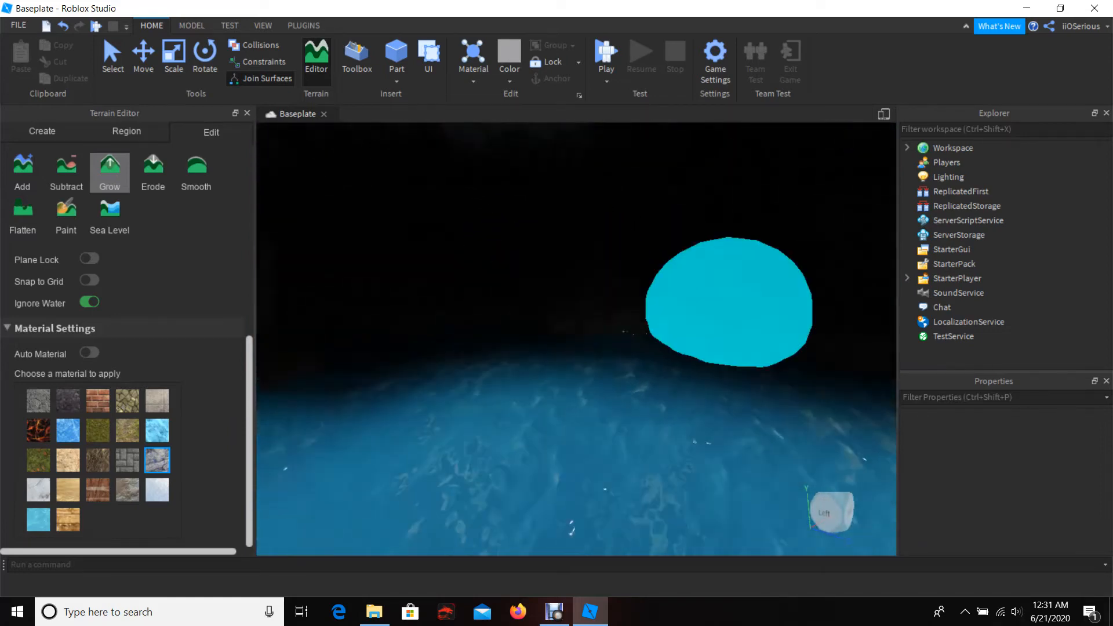
key(s)
key(w)
mouse_move(580, 325)
right_down()
mouse_move(783, 328)
mouse_move(522, 330)
mouse_move(750, 319)
mouse_move(629, 304)
mouse_move(846, 307)
right_up()
key(s)
key(s)
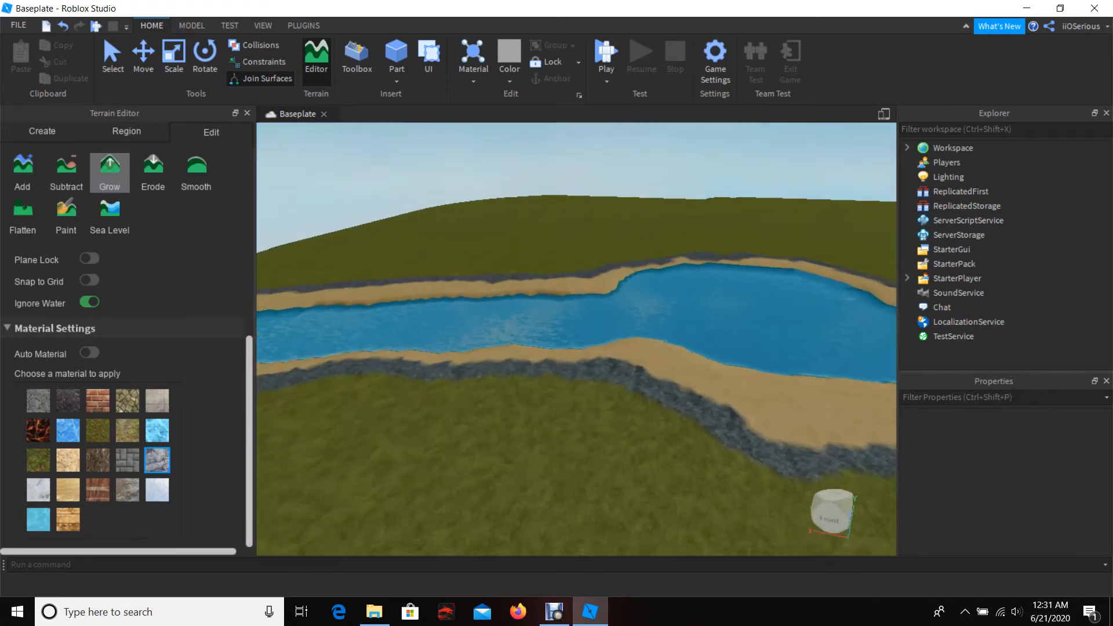
key(s)
Open the Brushtool plugin.
click(304, 25)
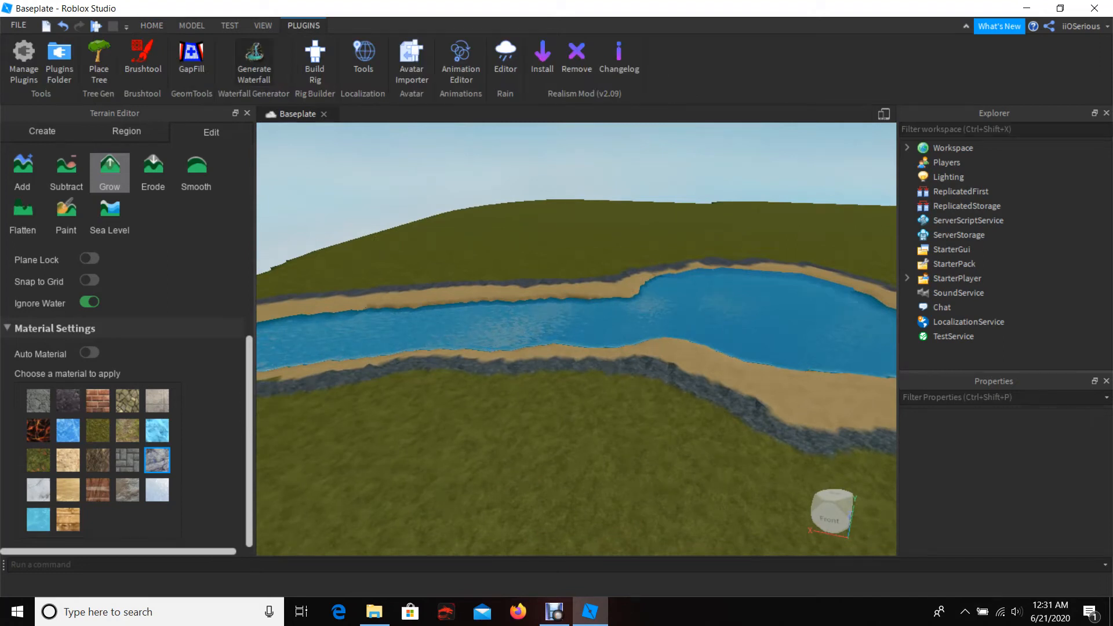
click(142, 58)
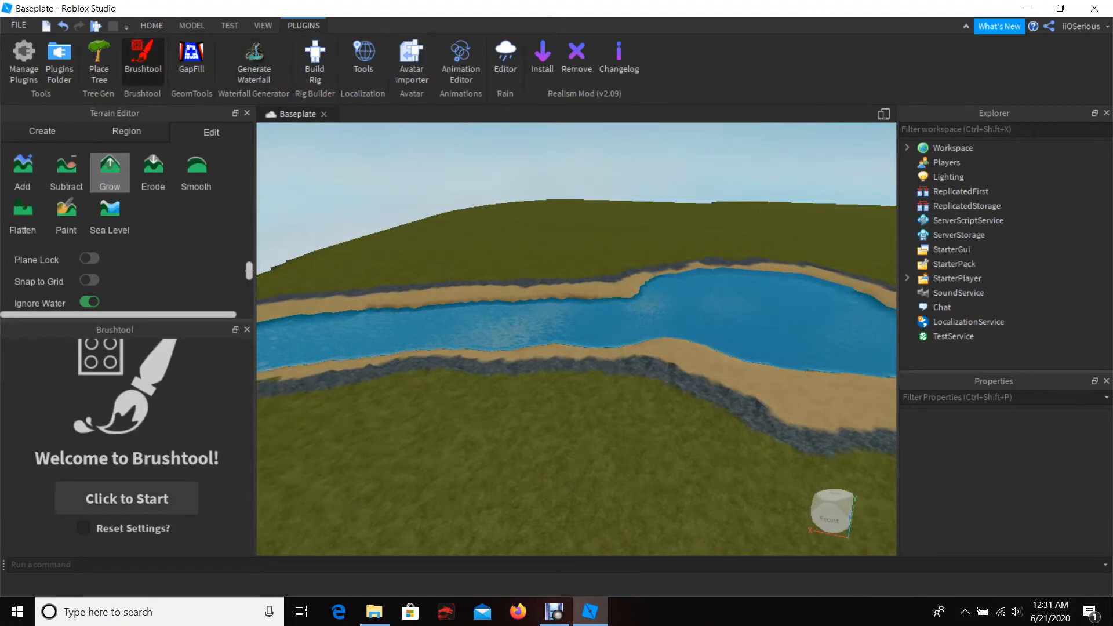
Show the Toolbox, dock it above the viewport and enlarge it to reveal several rows of models.
click(152, 25)
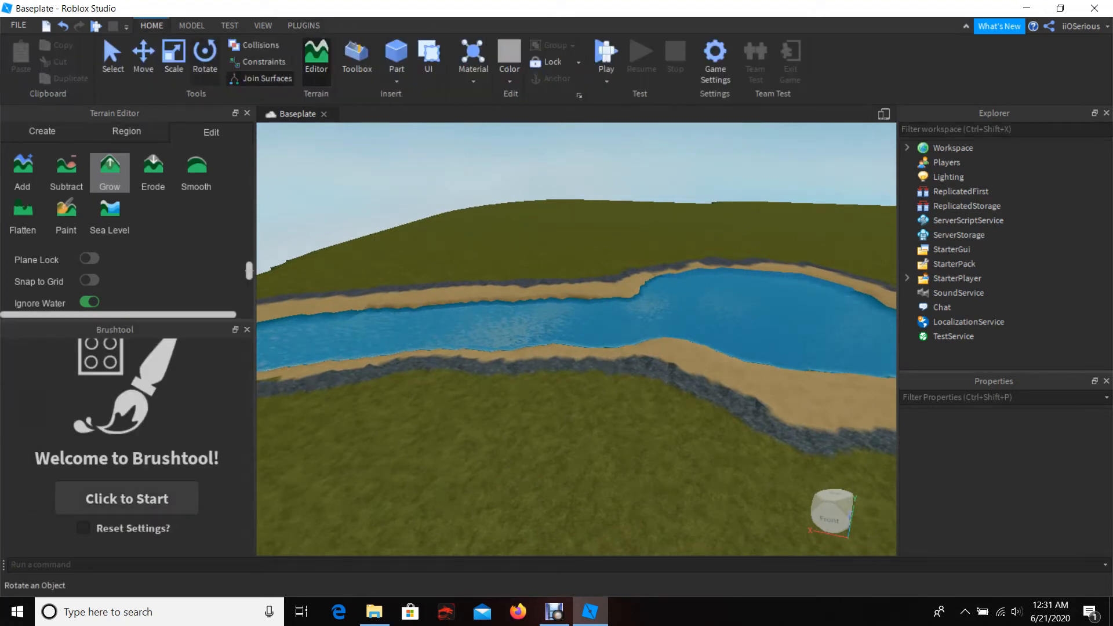
click(264, 25)
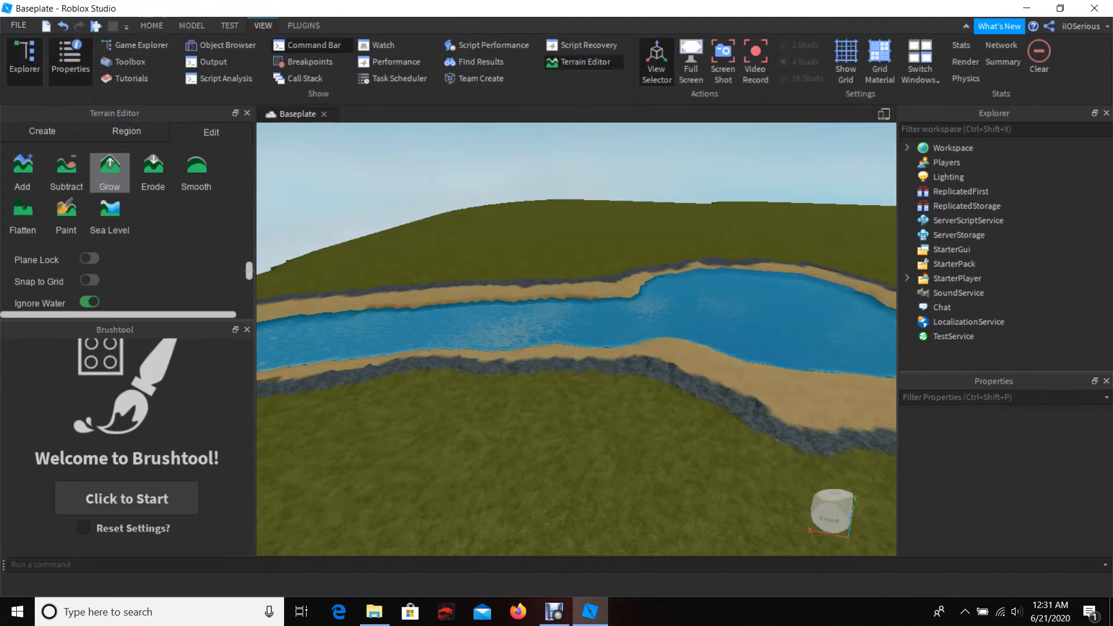
click(130, 61)
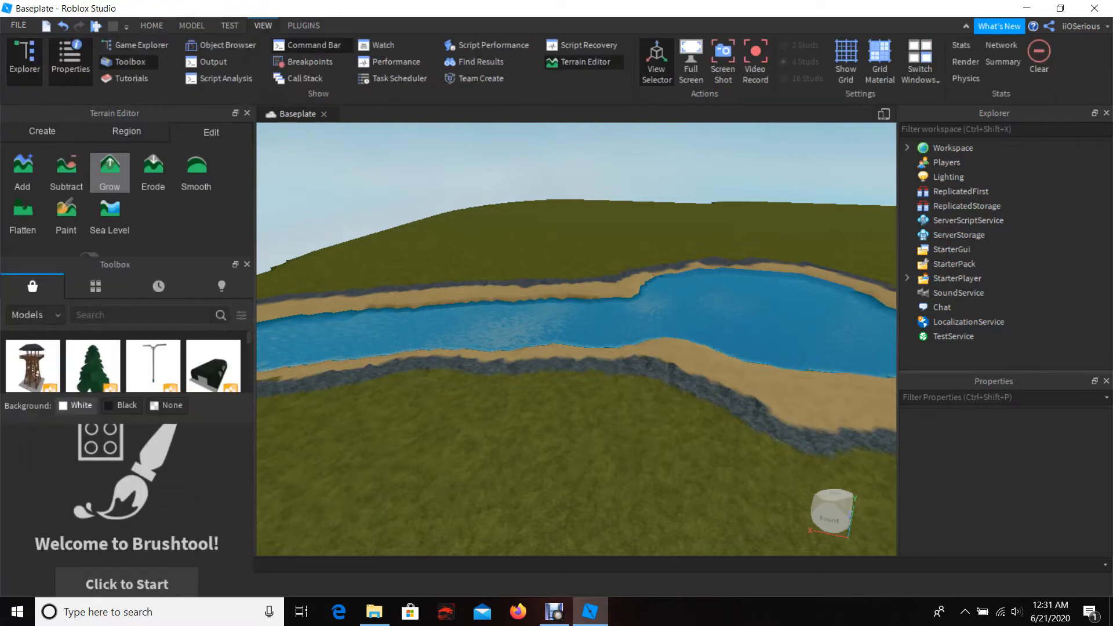
mouse_move(114, 264)
mouse_down()
mouse_move(394, 194)
mouse_move(574, 174)
mouse_up()
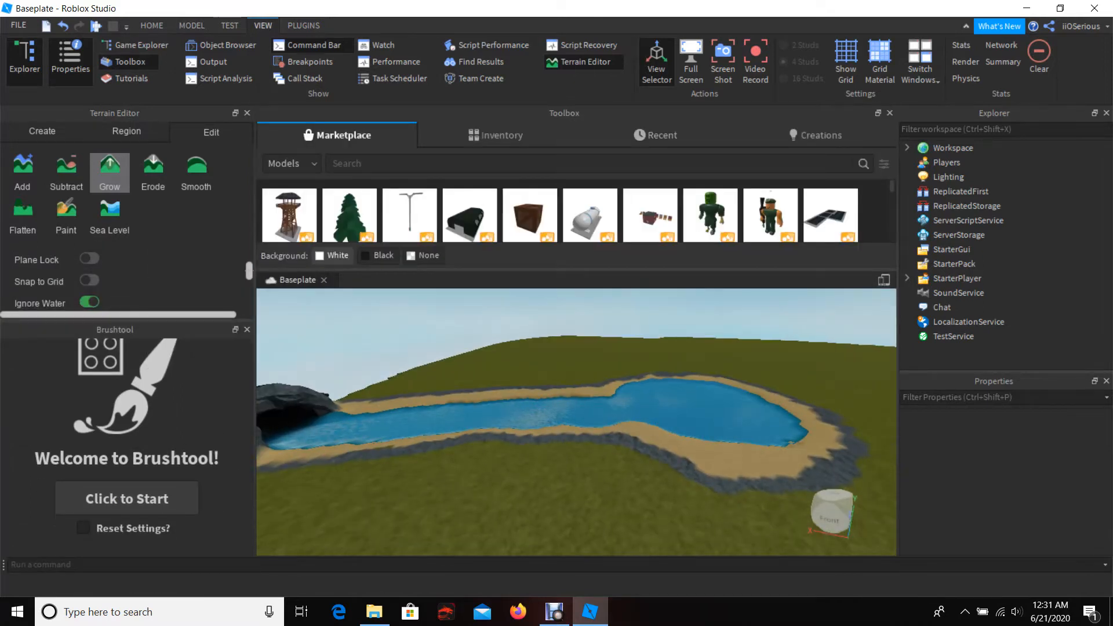
drag(585, 270, 589, 456)
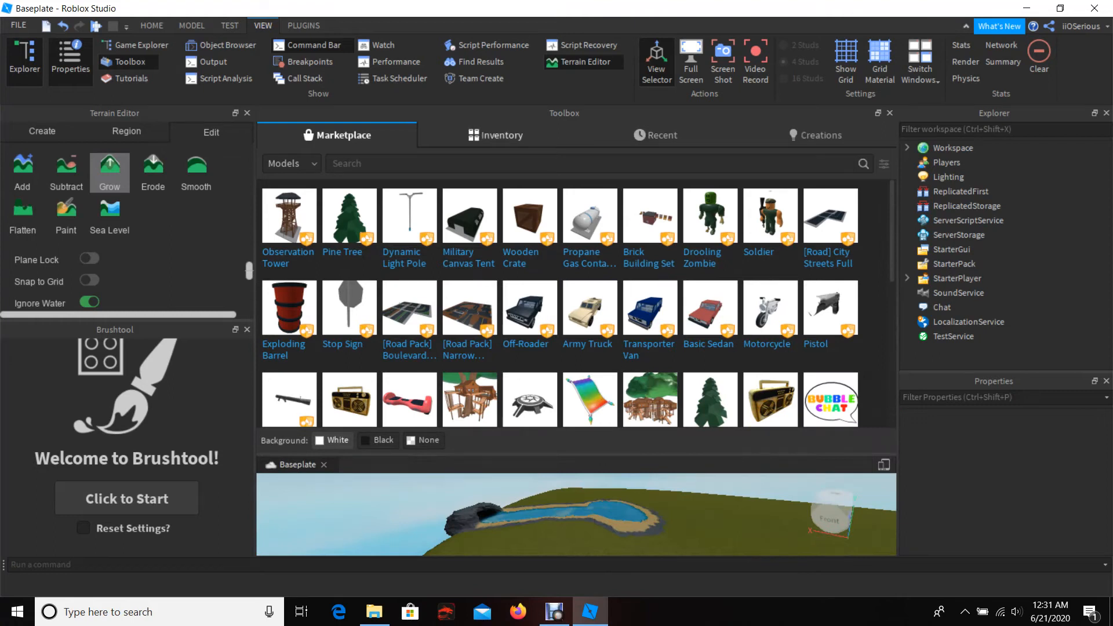
Search the Marketplace plugins for "brush" to locate Brushtool 2.1, and close the Toolbox.
click(292, 164)
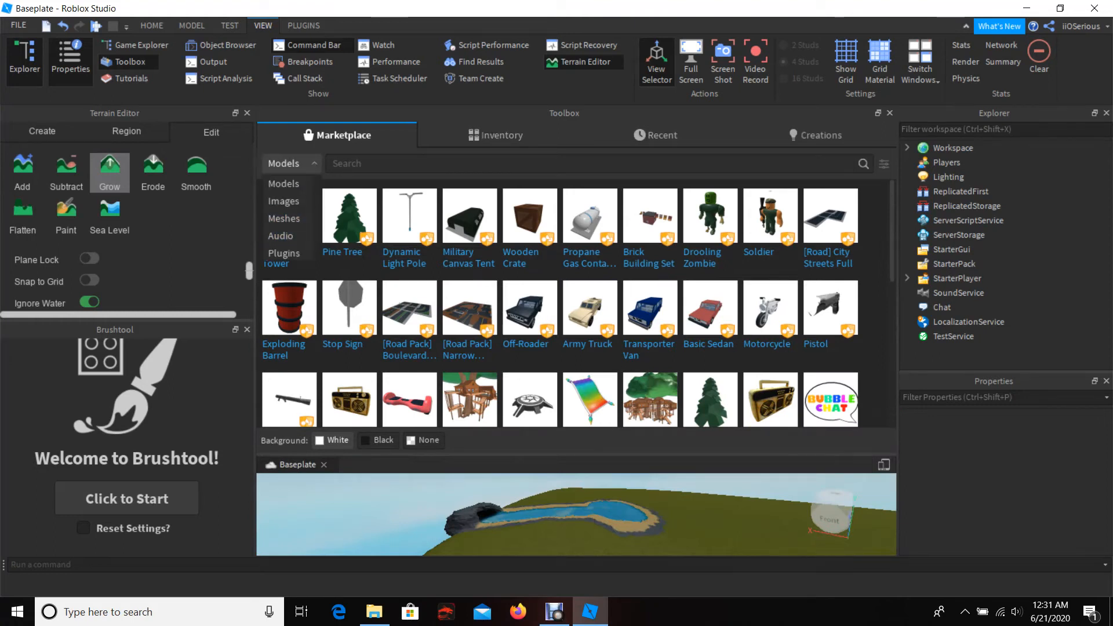
click(284, 253)
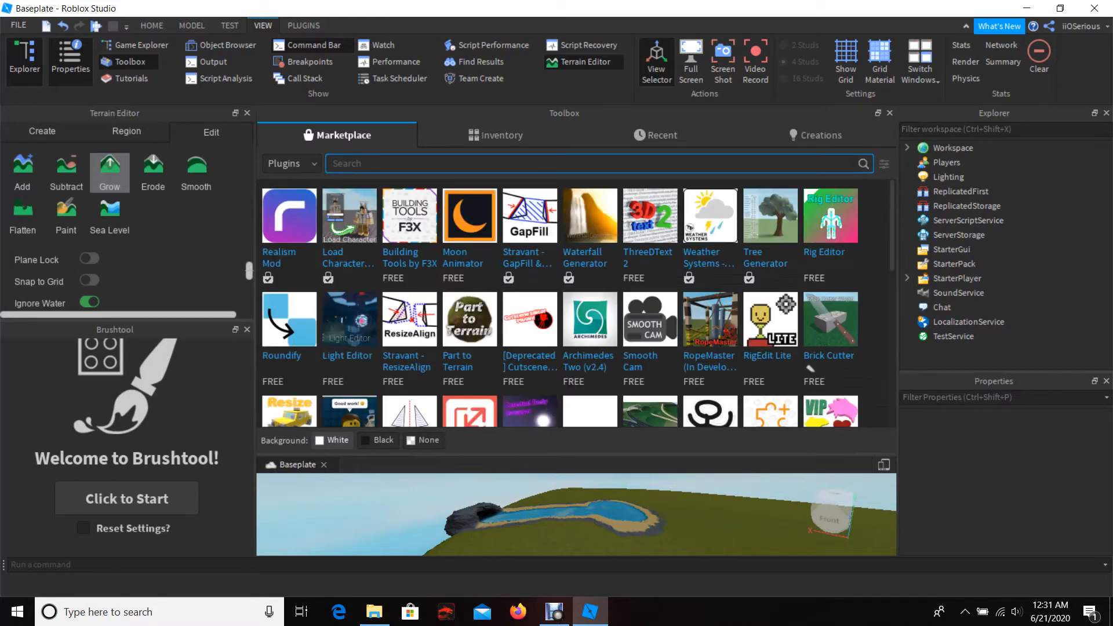
text(brush)
key(Return)
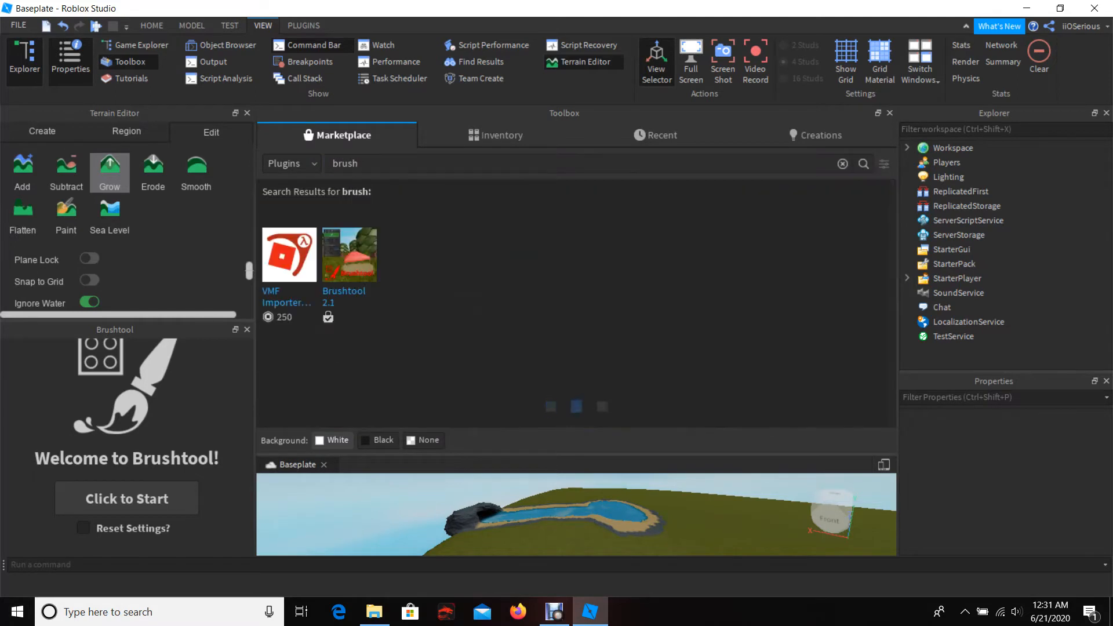
mouse_move(349, 261)
click(891, 113)
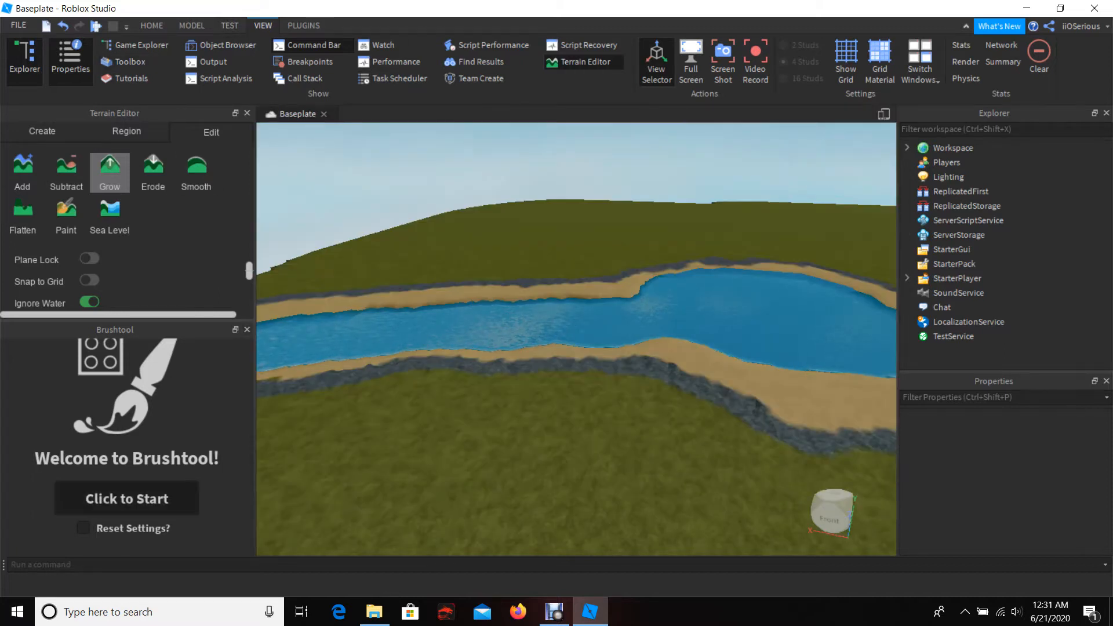
Start Brushtool in place of the Terrain Editor and disable its Tree brush.
click(127, 499)
click(247, 113)
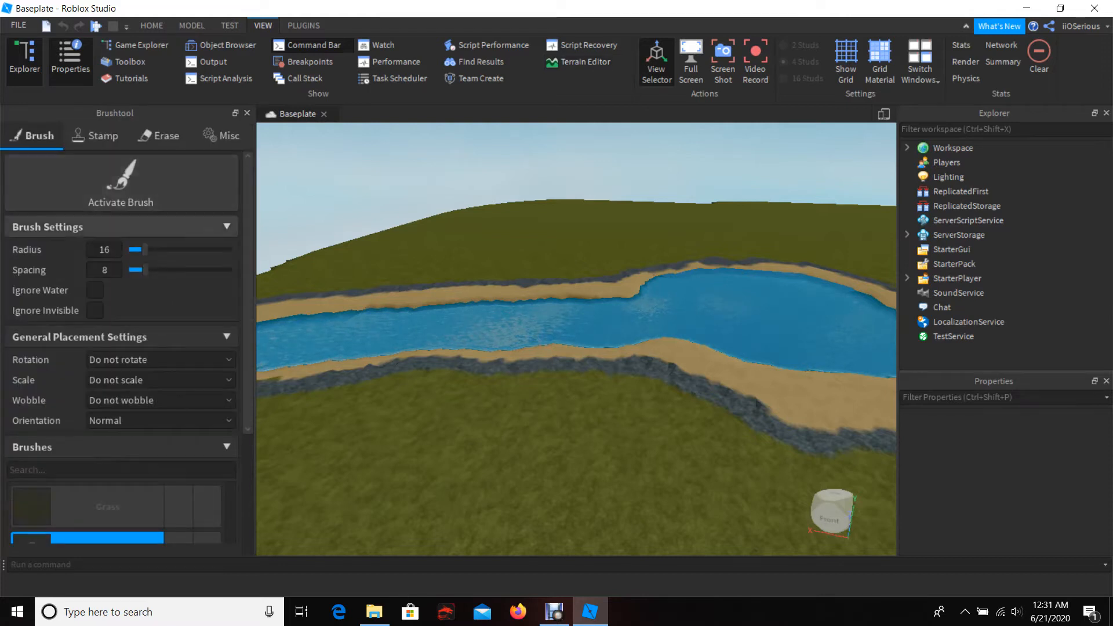
scroll(139, 342, down, 4)
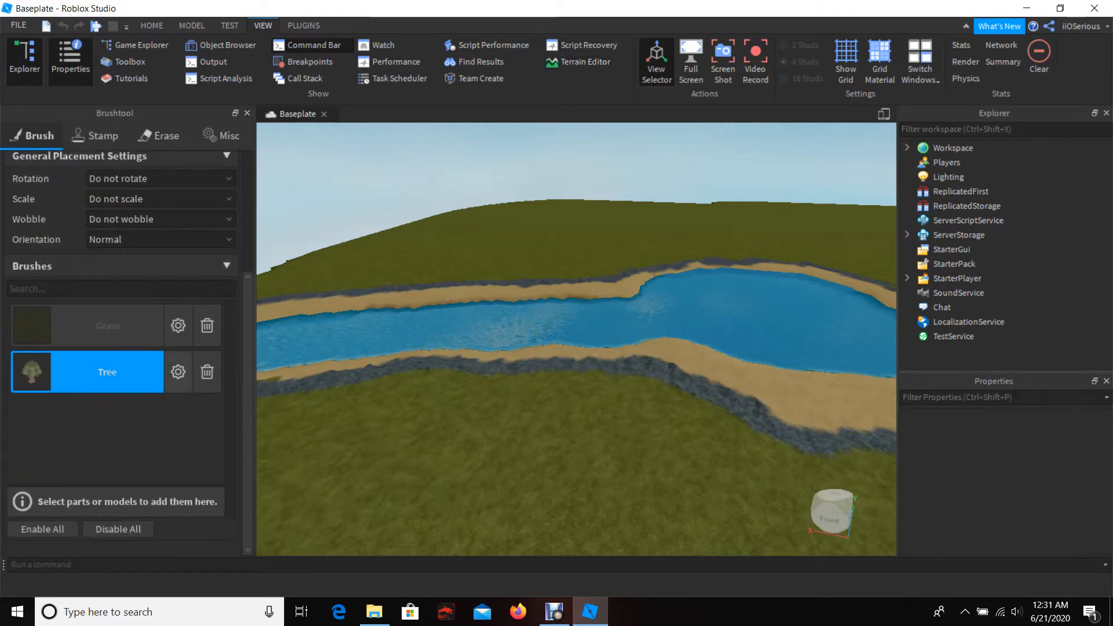
click(107, 372)
Reopen the Toolbox and search the Marketplace models for "Tree".
click(152, 26)
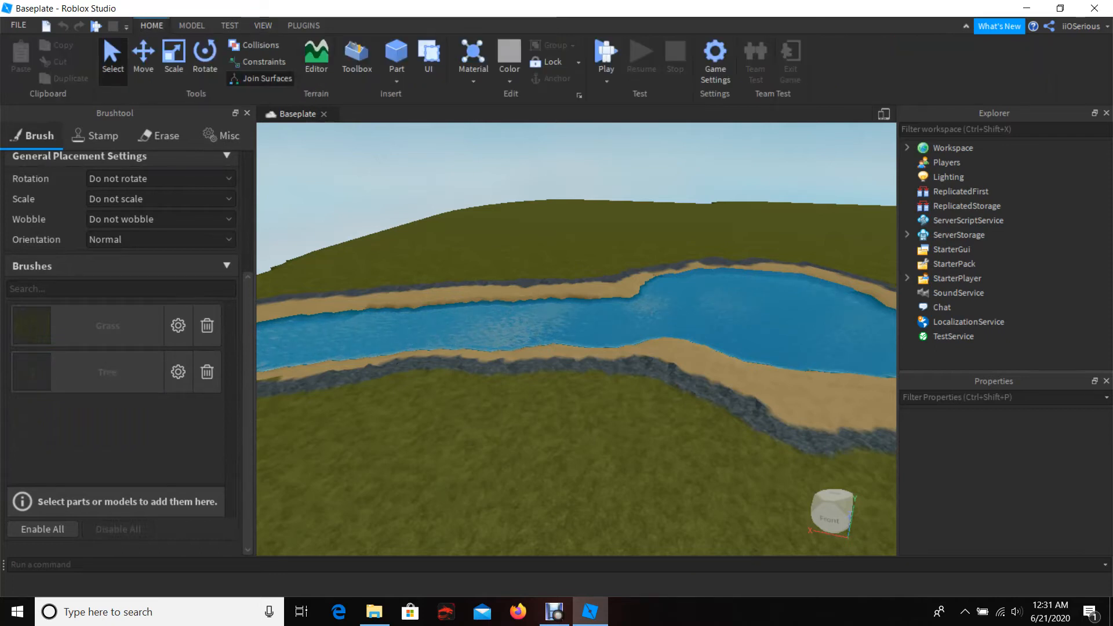
click(263, 25)
click(130, 62)
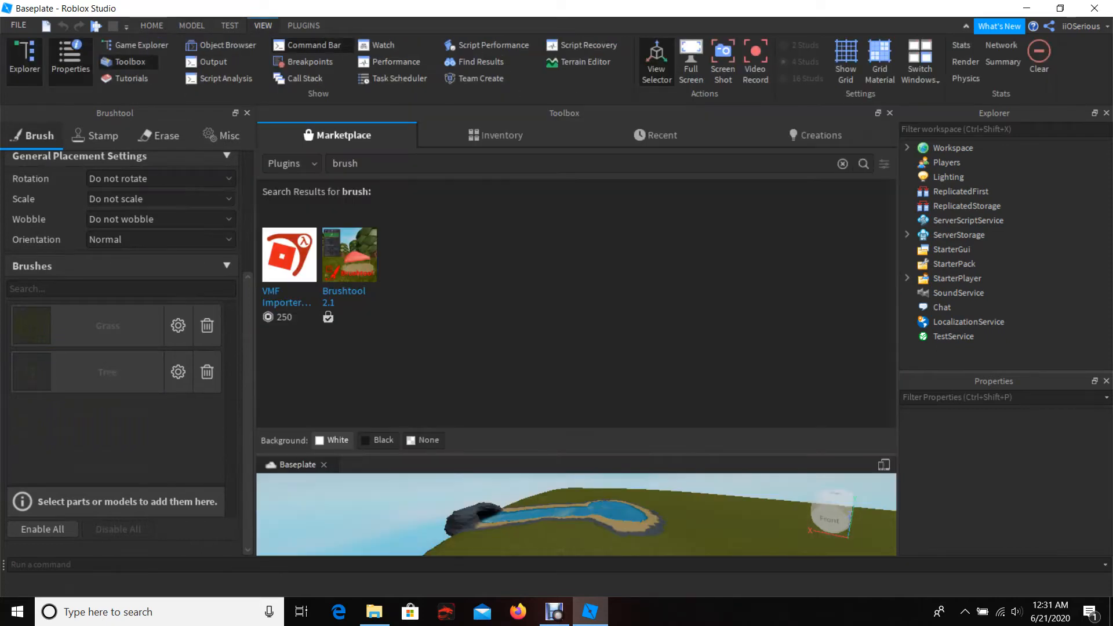
click(371, 164)
click(292, 163)
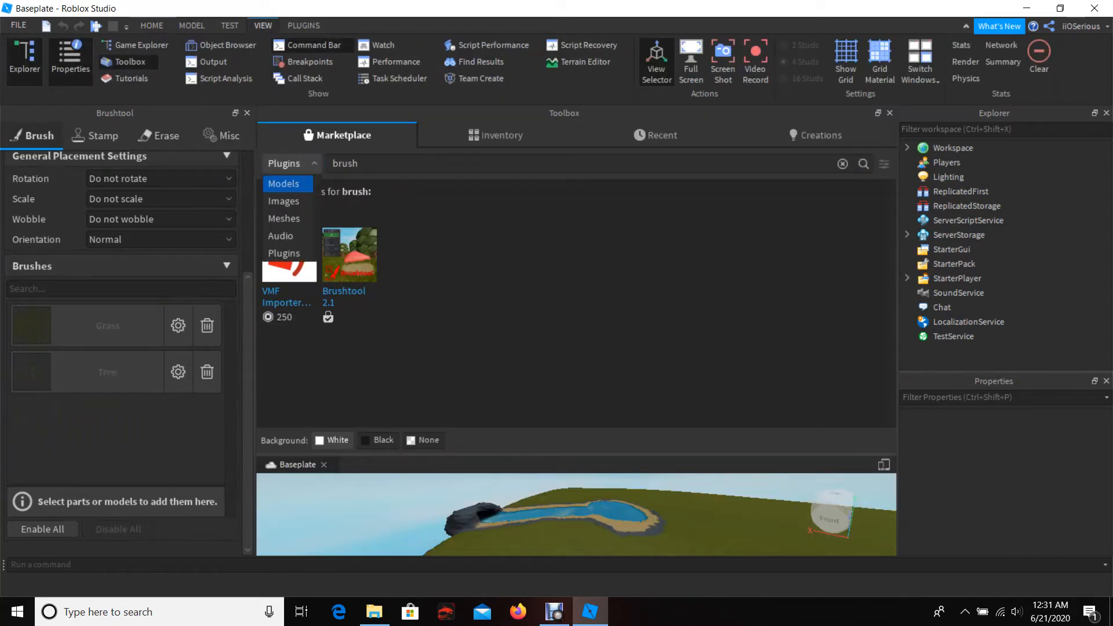
click(288, 184)
text(Tree)
key(Return)
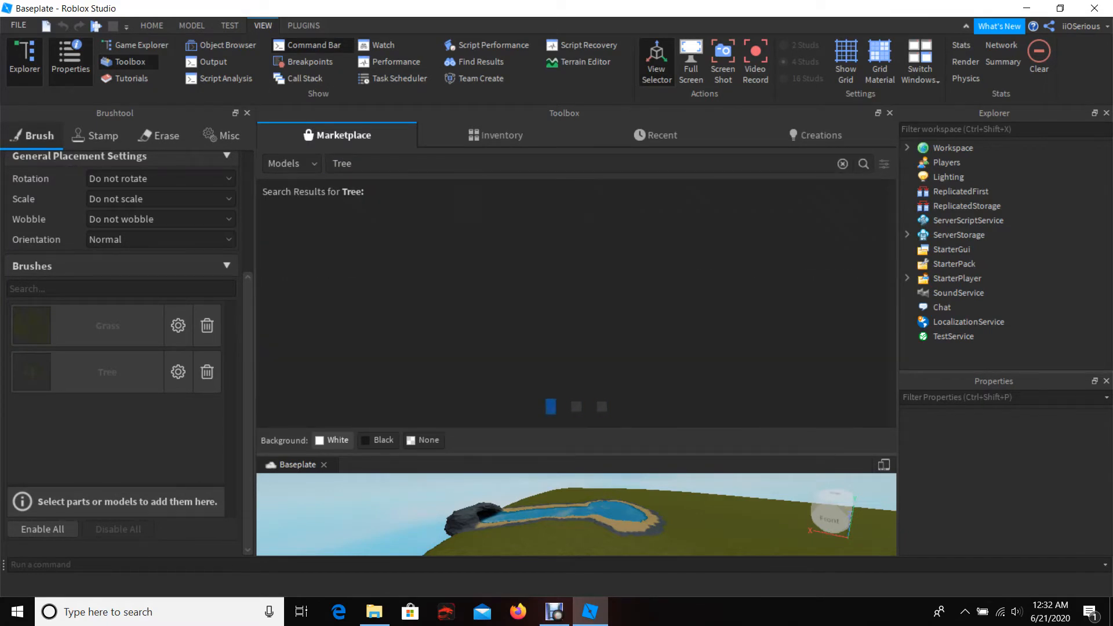
Insert the Animated Tree model onto open grass between the water and the island's edge.
right_drag(576, 510, 650, 545)
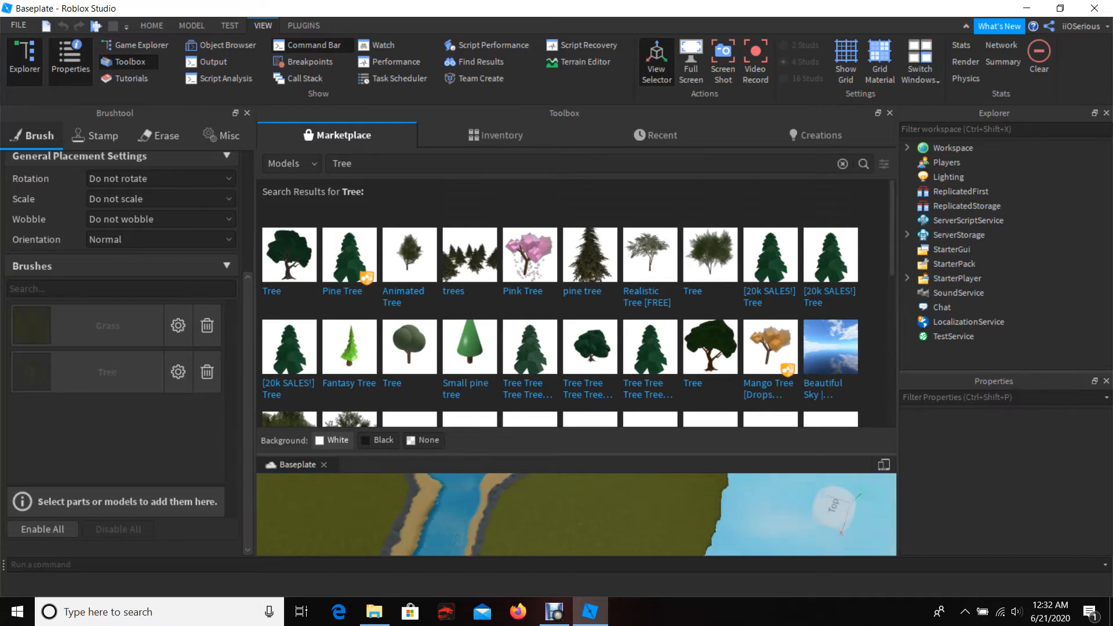
scroll(589, 504, up, 8)
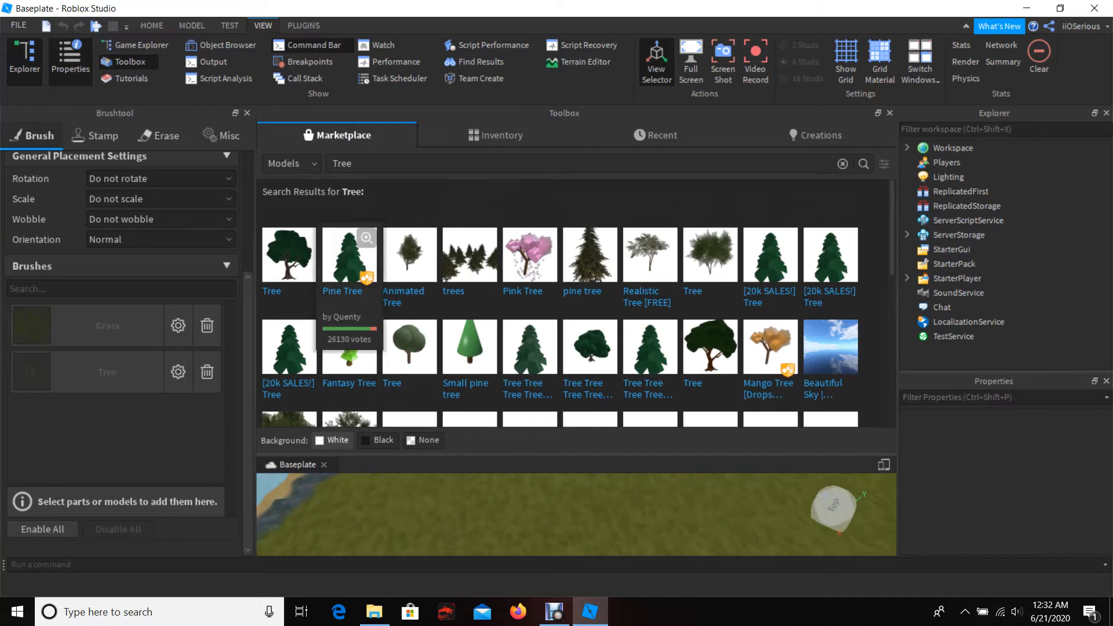
drag(410, 255, 577, 514)
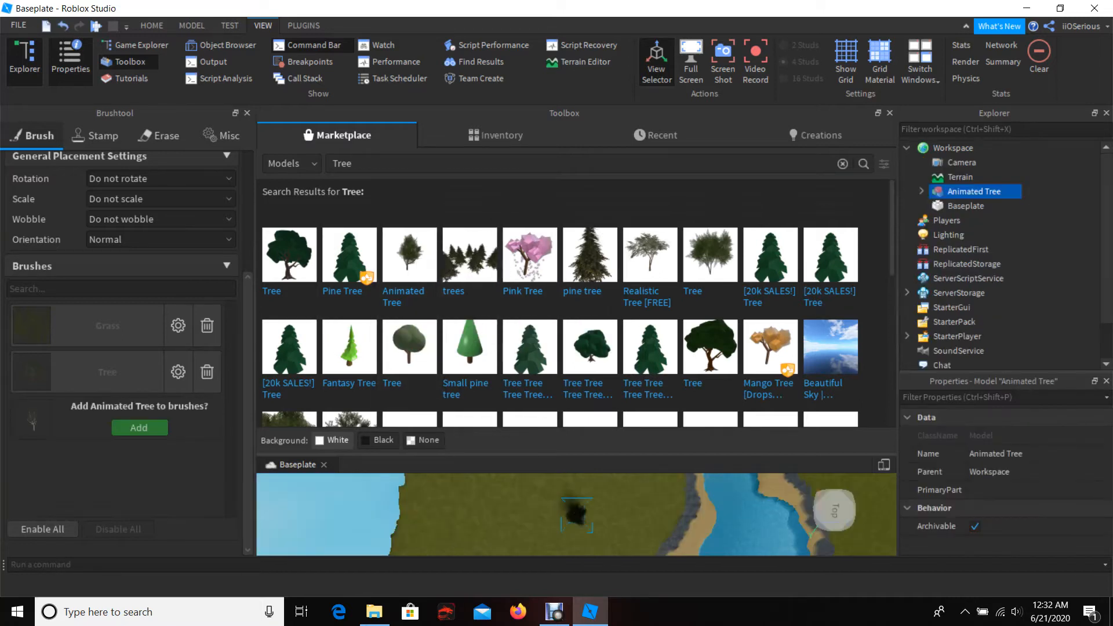
Insert the Realistic Tree [FREE] model on the grass next to the Animated Tree.
right_drag(577, 514, 655, 516)
scroll(577, 514, up, 5)
mouse_move(576, 514)
right_down()
mouse_move(577, 484)
mouse_move(576, 522)
right_up()
scroll(577, 515, down, 5)
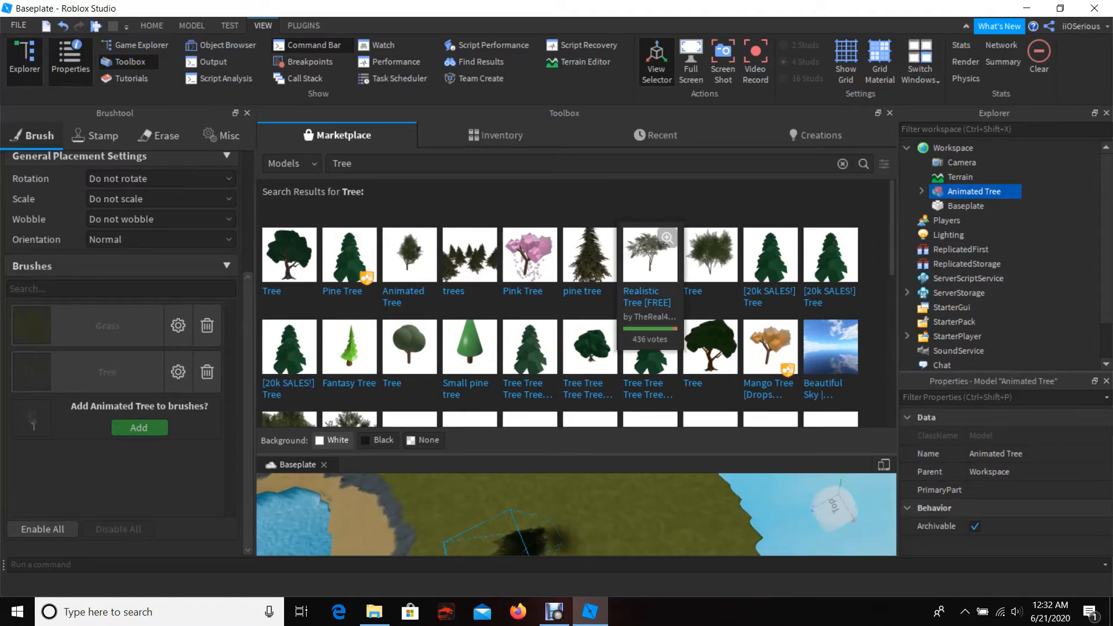
drag(649, 255, 574, 514)
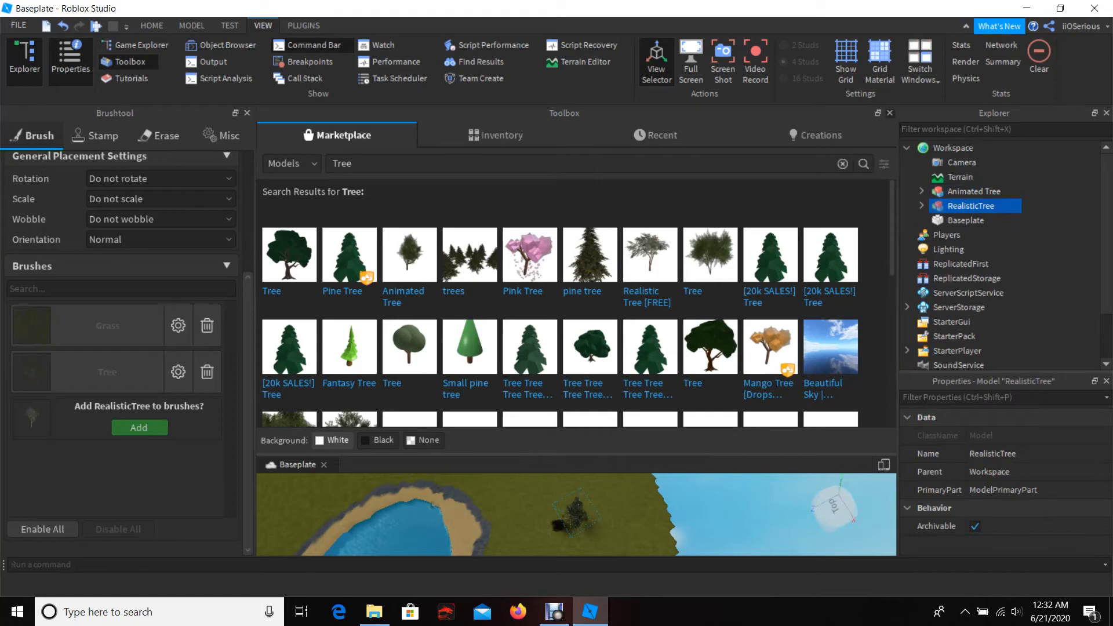
Close the Toolbox and reposition the Realistic Tree on the grass beside the Animated Tree.
click(890, 113)
scroll(576, 339, up, 2)
right_drag(577, 339, 406, 267)
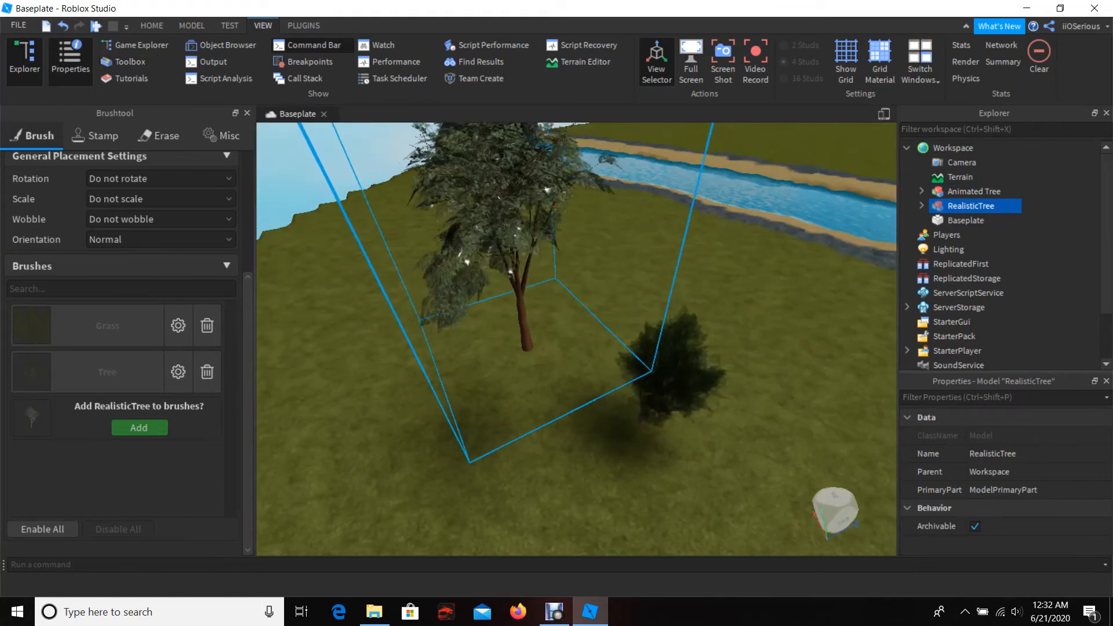
drag(522, 290, 519, 343)
scroll(519, 342, up, 2)
right_drag(519, 342, 545, 267)
key(s)
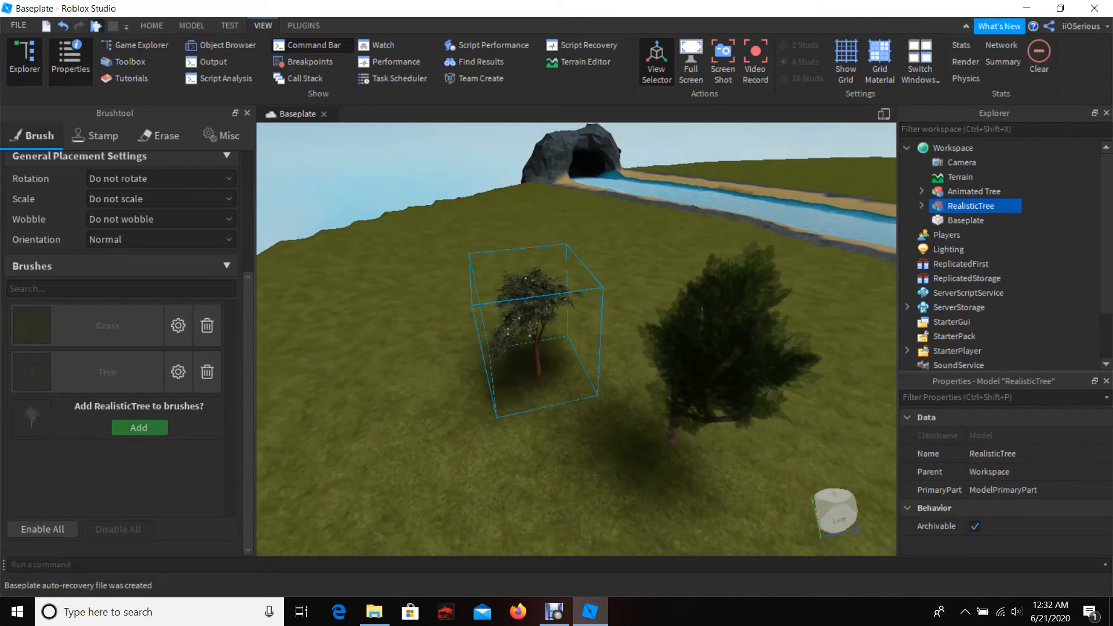
Run a playtest to view the island and trees in game, and stop it.
key(F5)
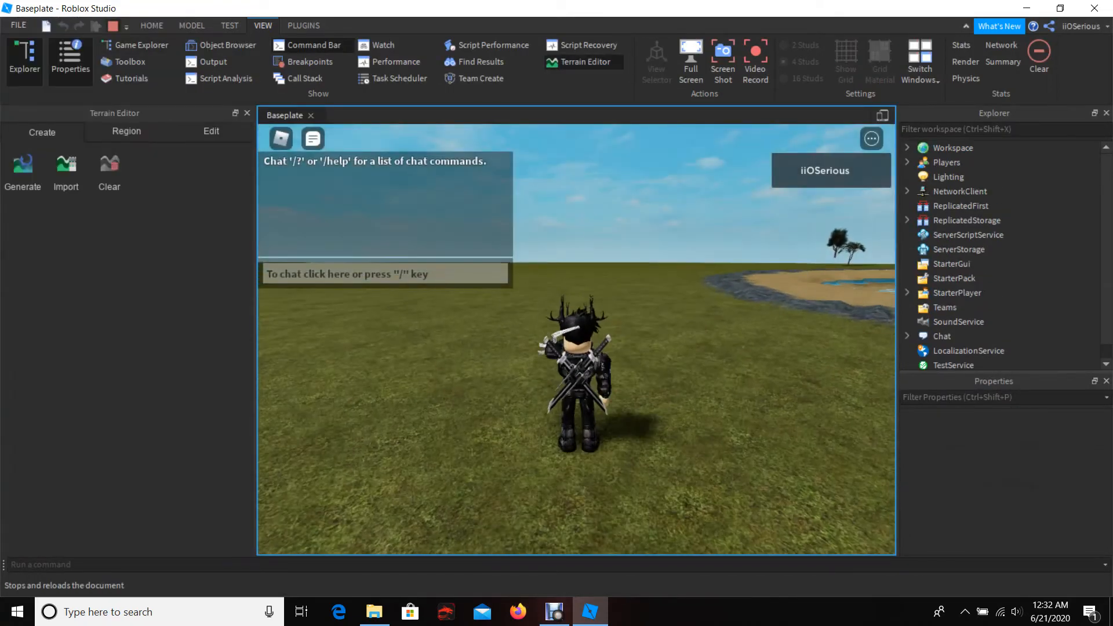
click(113, 25)
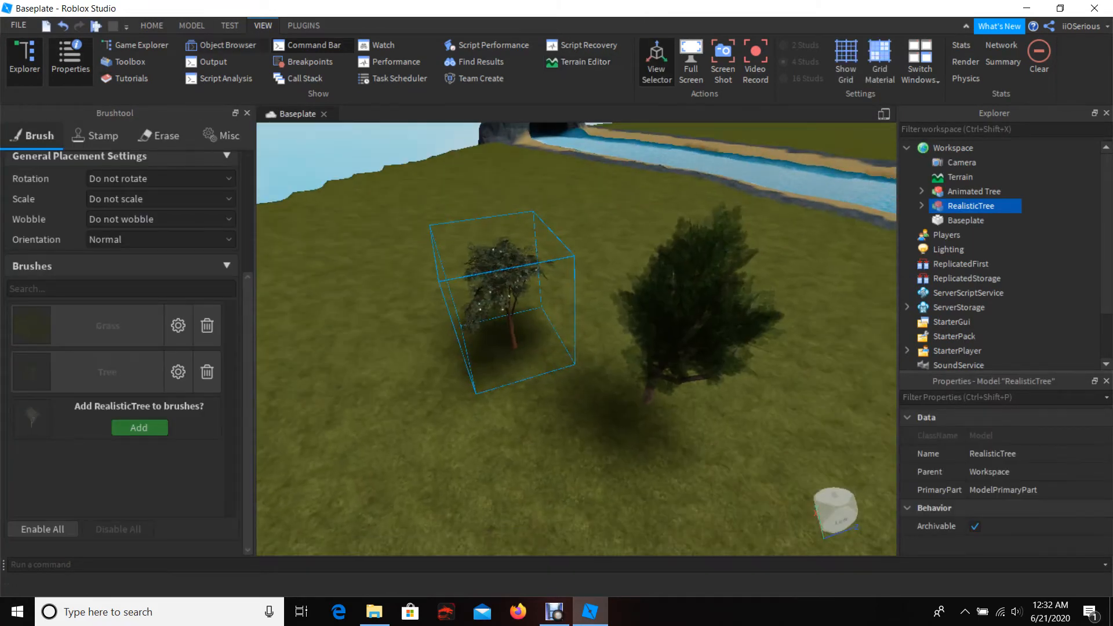
Scale up the selected Realistic Tree so it stands taller on the grass.
click(152, 26)
click(173, 57)
drag(494, 228, 482, 139)
scroll(473, 331, down, 3)
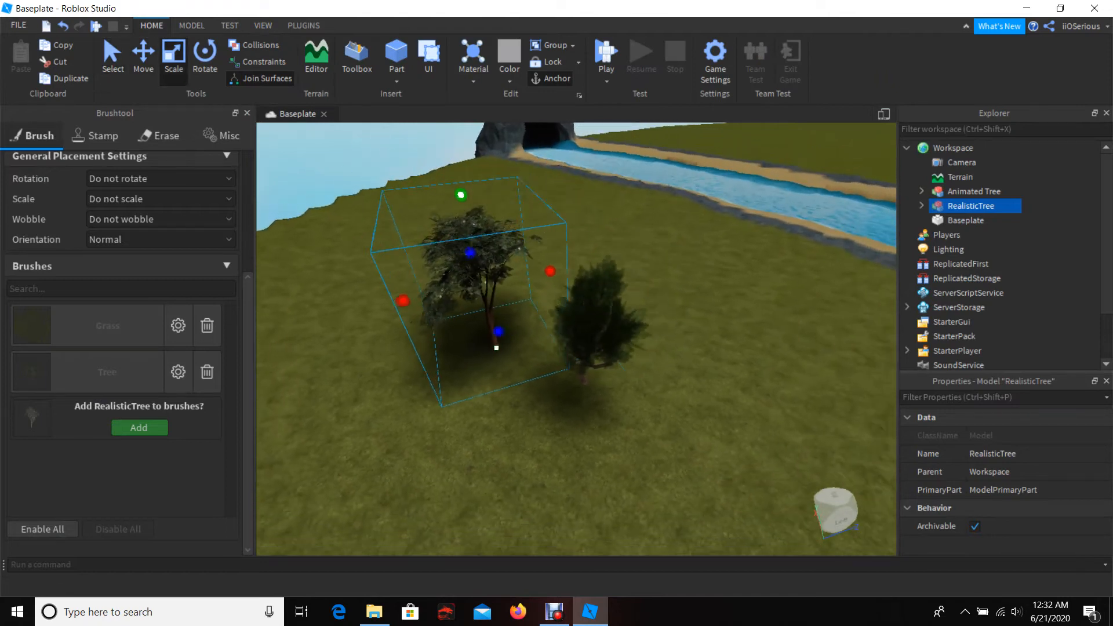
Scale up the Animated Tree beside the Realistic Tree and clear the selection.
click(597, 342)
drag(594, 395, 597, 424)
click(655, 440)
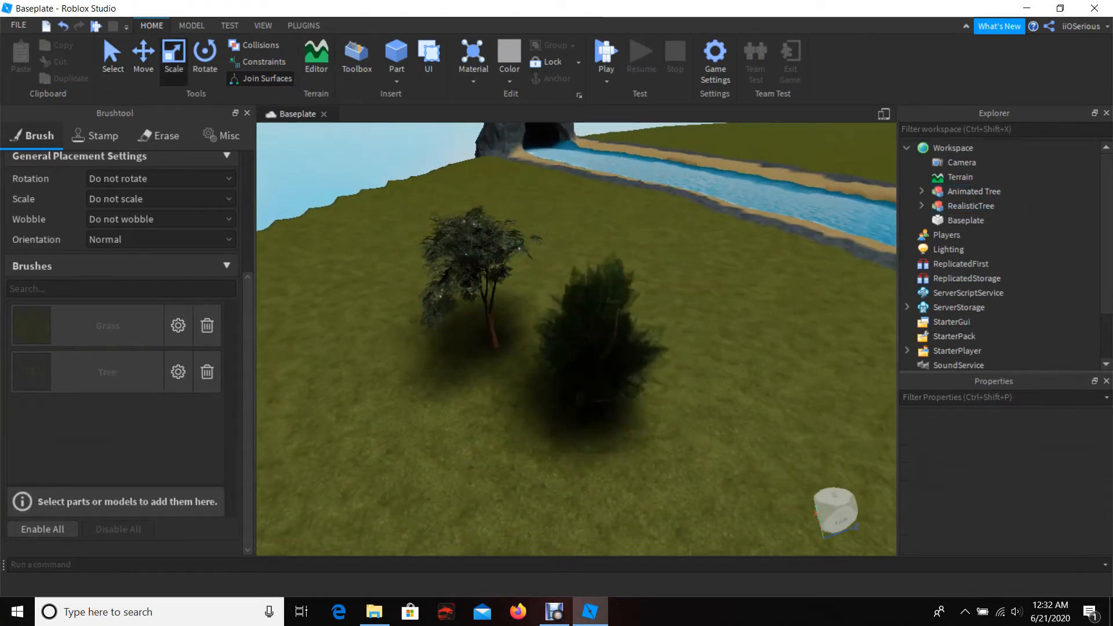
Raise the Animated Tree slightly so its trunk stands clear of the grass.
click(592, 427)
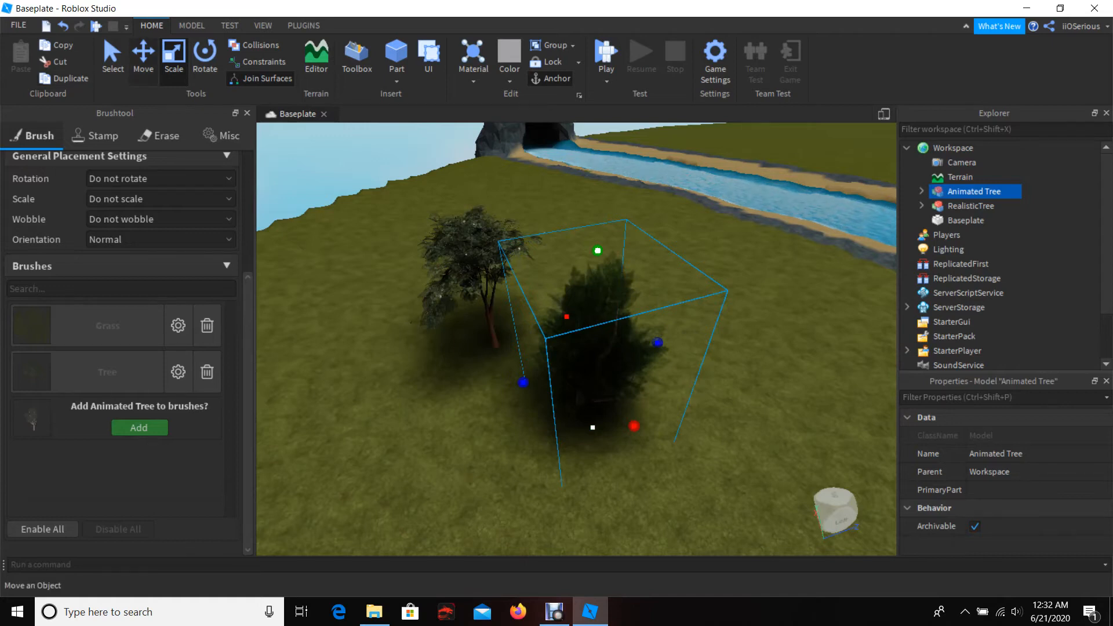
key(ctrl+2)
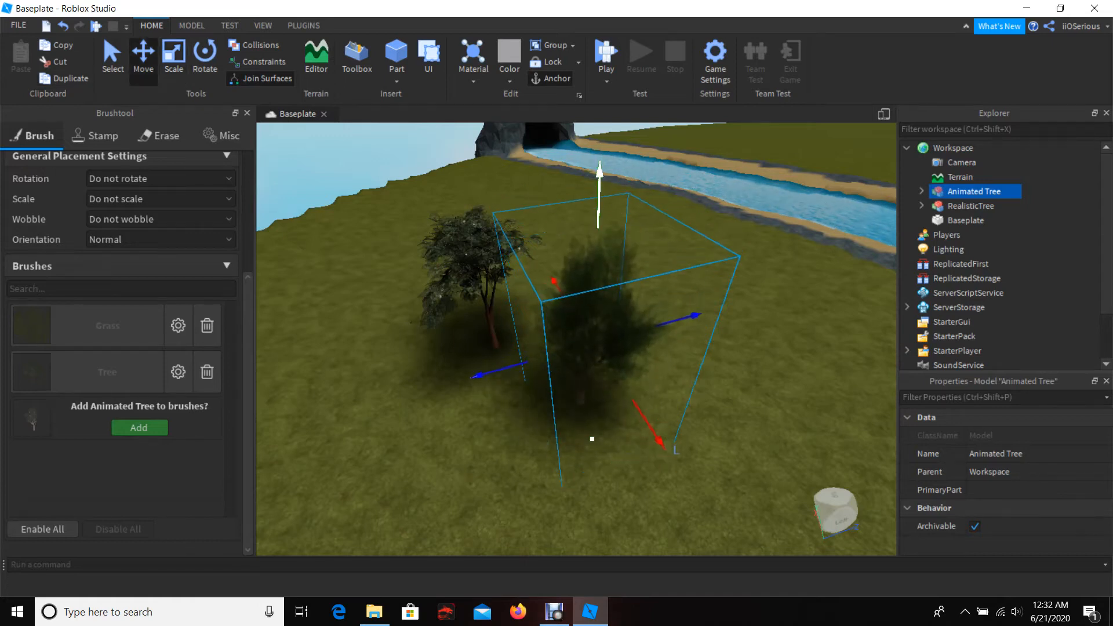
key(w)
key(a)
right_drag(600, 192, 621, 232)
key(s)
key(d)
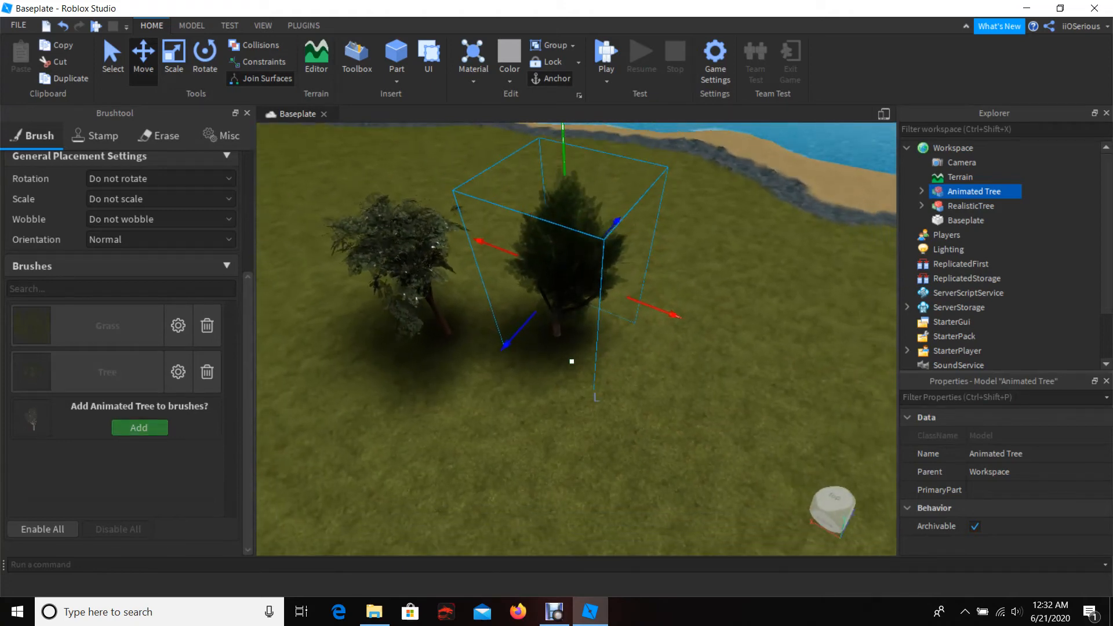
Add the Animated Tree and the Realistic Tree to the Brushtool brushes.
click(138, 427)
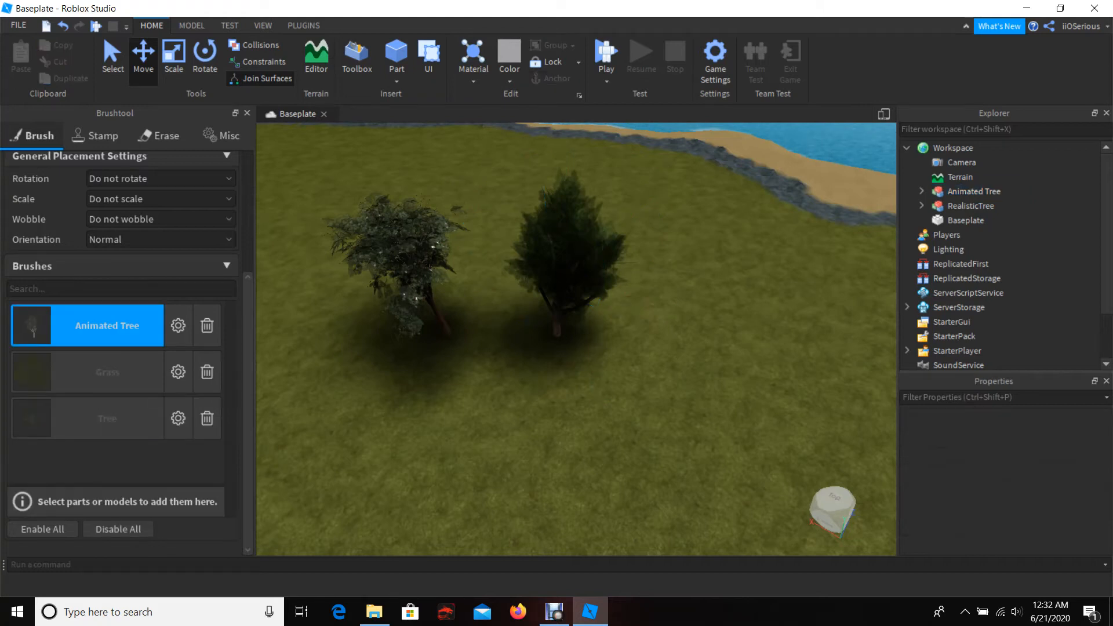
click(460, 361)
click(139, 473)
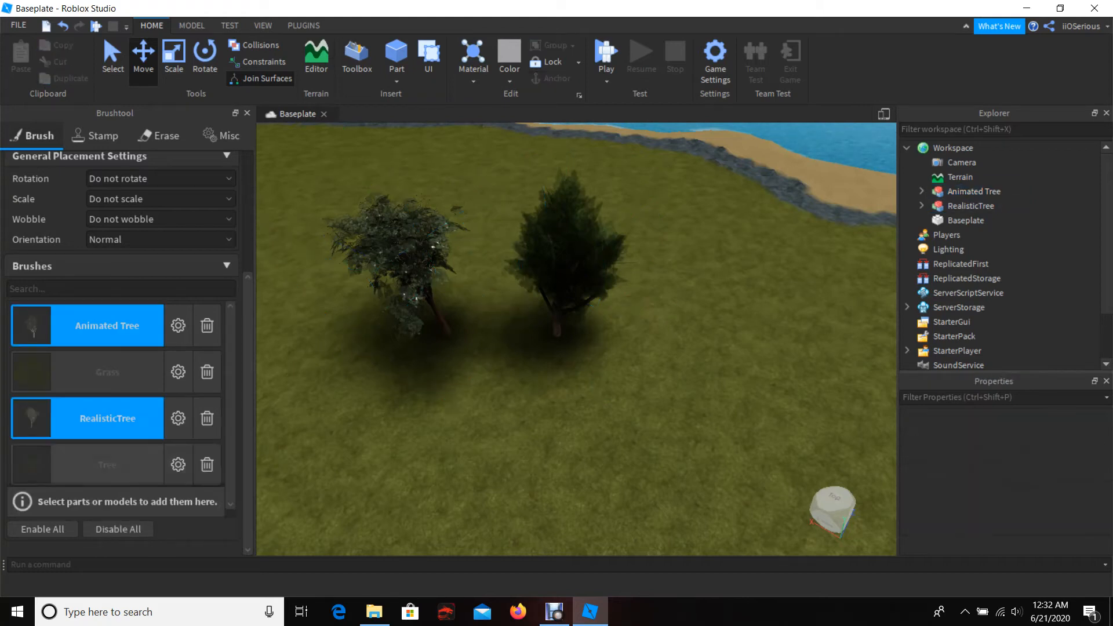
Try brushing both tree types onto the grass beside the river with radius 16 and spacing 8, and undo the stroke.
mouse_move(574, 339)
right_down()
mouse_move(635, 284)
mouse_move(580, 325)
mouse_move(620, 369)
right_up()
key(w)
scroll(124, 232, up, 4)
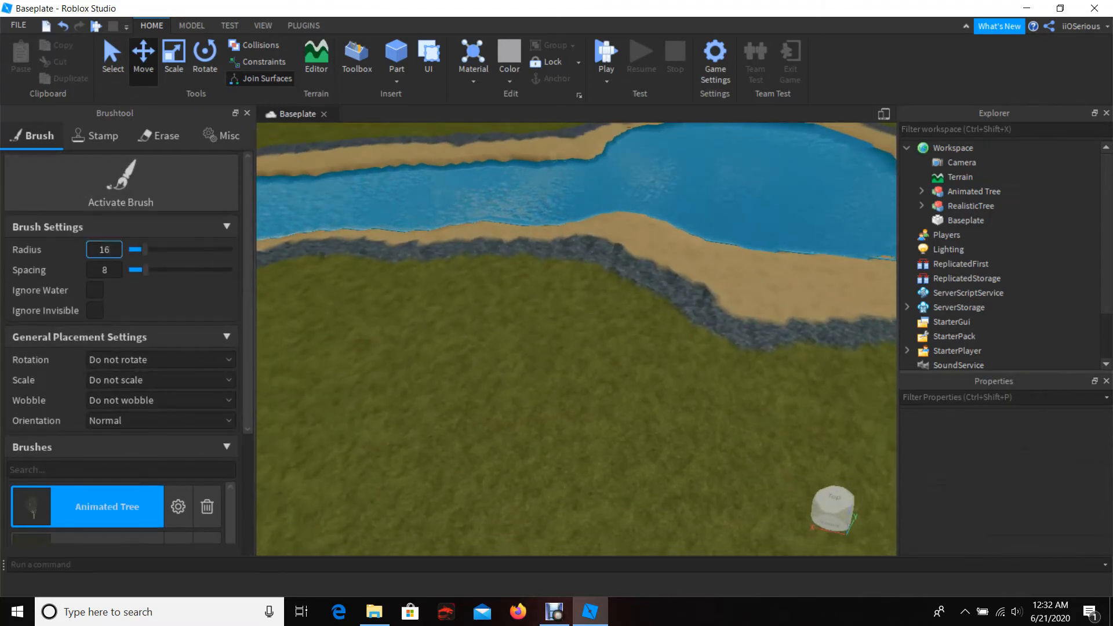
click(121, 183)
mouse_move(601, 363)
mouse_down()
mouse_move(491, 320)
mouse_move(311, 356)
mouse_move(541, 393)
mouse_move(504, 439)
mouse_up()
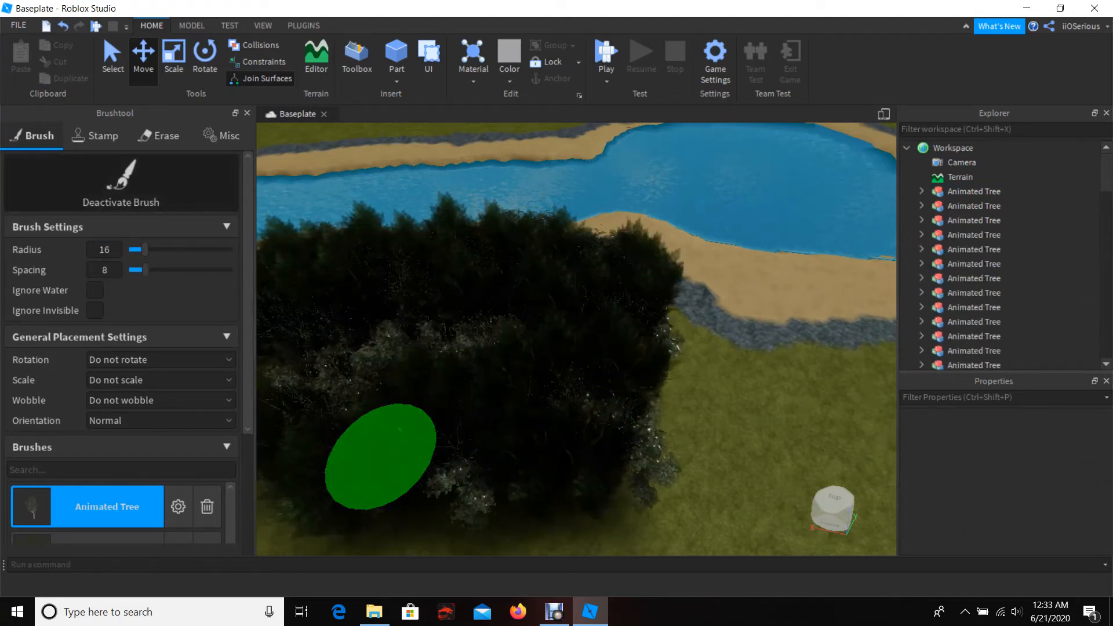
key(ctrl+z)
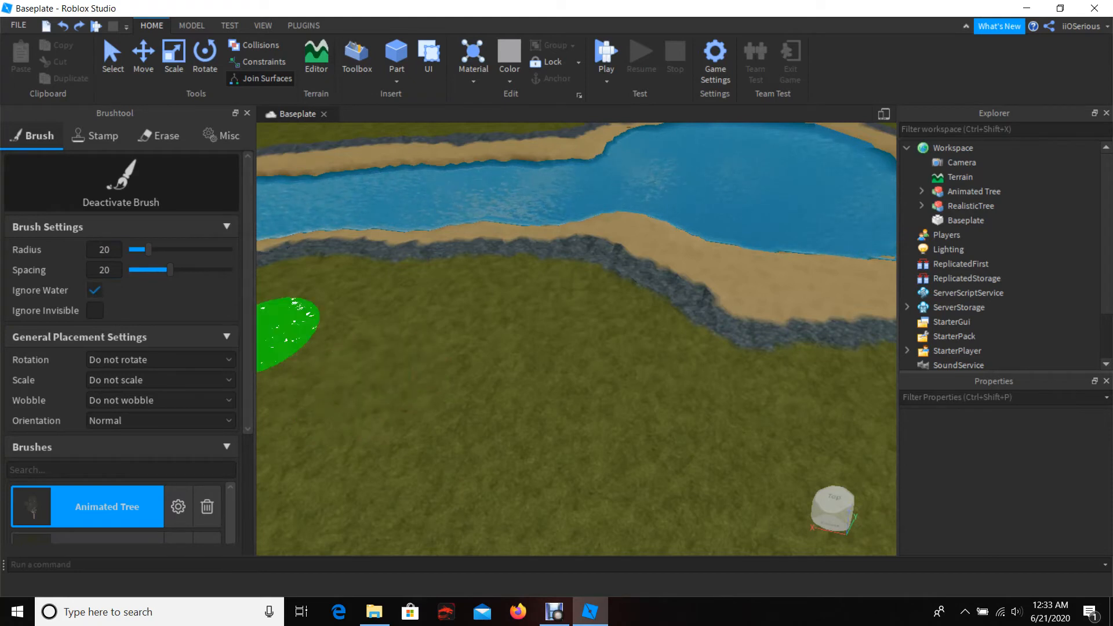
Brush mixed trees along both river banks and around the lake with radius 20, spacing 20 and Ignore Water enabled.
scroll(323, 293, down, 5)
click(471, 310)
mouse_move(472, 310)
mouse_down()
mouse_move(340, 318)
mouse_move(286, 347)
mouse_up()
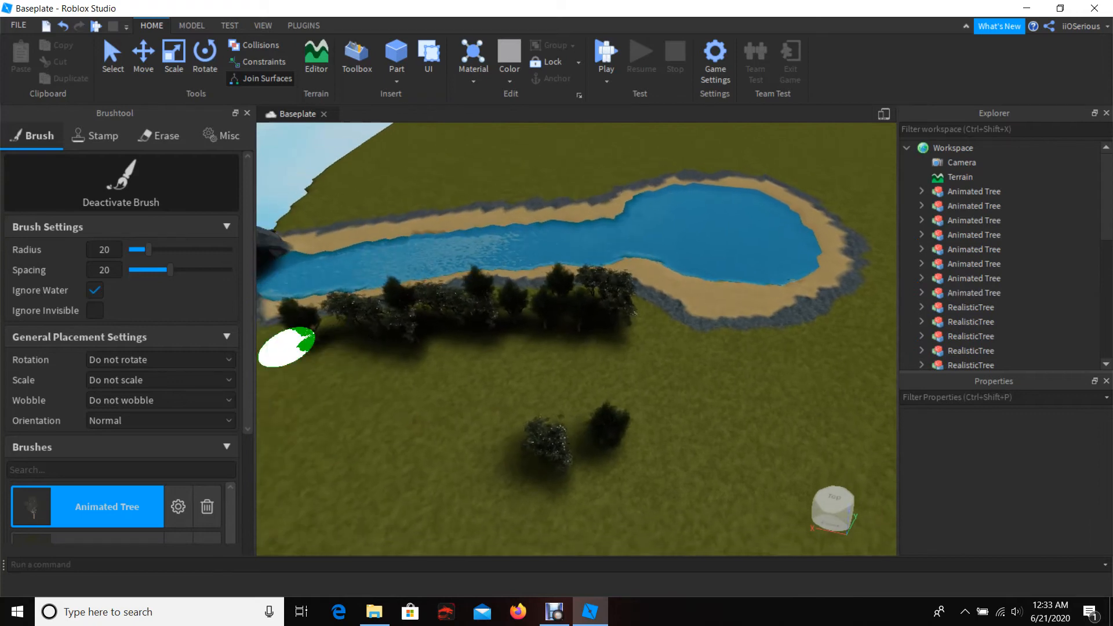
key(a)
key(s)
drag(371, 352, 310, 343)
click(375, 219)
mouse_move(376, 219)
mouse_down()
mouse_move(632, 166)
mouse_move(770, 158)
mouse_move(845, 185)
mouse_move(875, 236)
mouse_move(882, 301)
mouse_move(766, 373)
mouse_move(705, 341)
mouse_up()
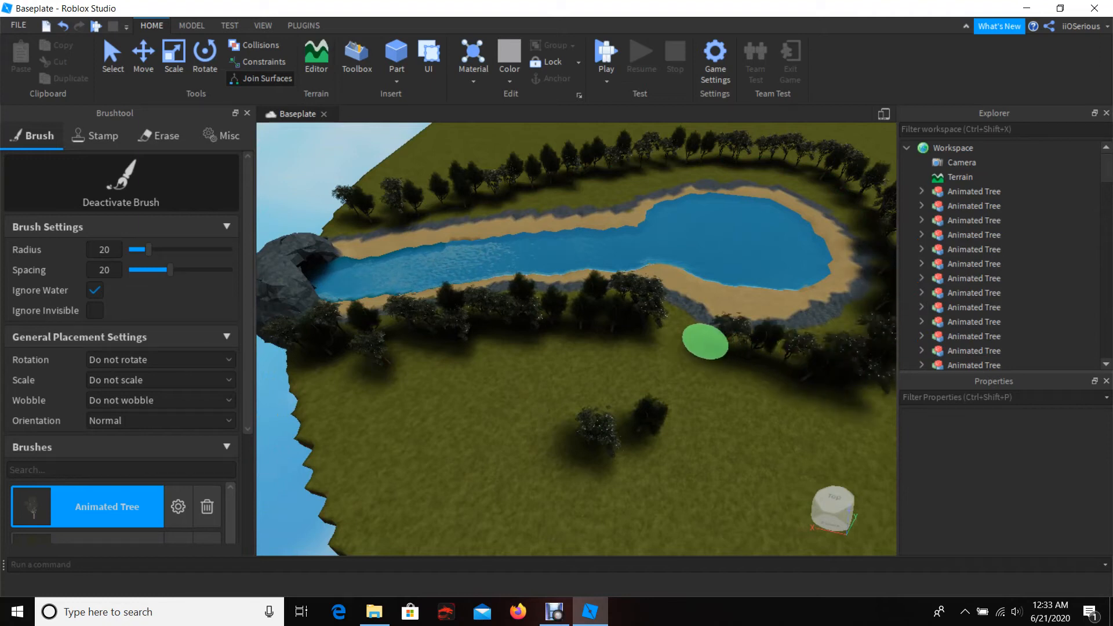
Brush another row of mixed trees behind the first one on the far side of the river and lake.
key(d)
mouse_move(626, 181)
mouse_down()
mouse_move(733, 172)
mouse_move(807, 189)
mouse_move(855, 231)
mouse_up()
key(w)
mouse_move(844, 243)
right_down()
mouse_move(753, 209)
mouse_move(765, 243)
mouse_move(884, 253)
mouse_move(656, 273)
right_up()
key(w)
key(a)
mouse_move(436, 260)
right_down()
mouse_move(504, 261)
mouse_move(477, 276)
right_up()
key(a)
scroll(125, 471, down, 5)
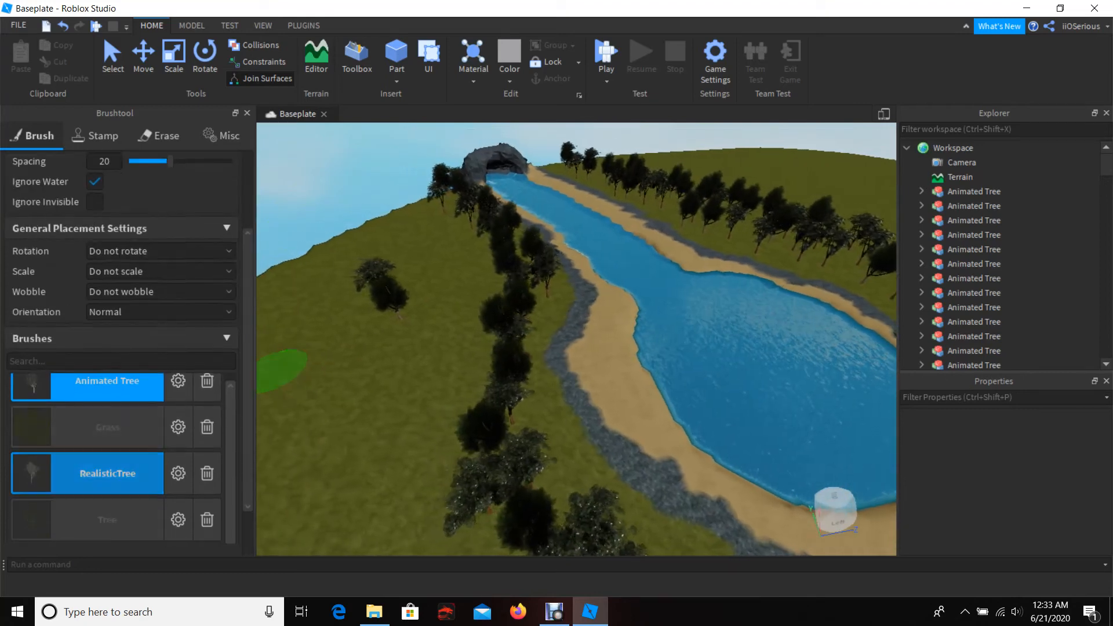
Thicken the forest with several more rows of trees along the near bank and around the lake's rounded end.
key(s)
key(a)
mouse_move(439, 210)
mouse_down()
mouse_move(507, 320)
mouse_move(425, 442)
mouse_up()
right_drag(425, 442, 435, 469)
key(s)
mouse_move(435, 470)
mouse_down()
mouse_move(584, 462)
mouse_move(755, 259)
mouse_up()
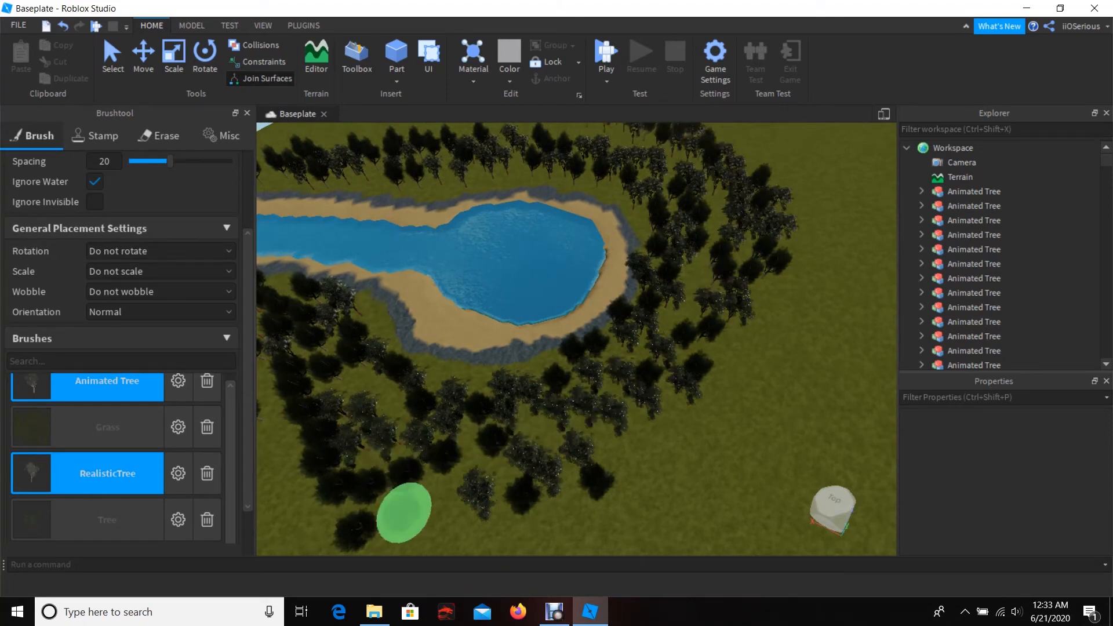
Place a spawn location on the sand beside the lake.
key(w)
right_drag(452, 380, 457, 353)
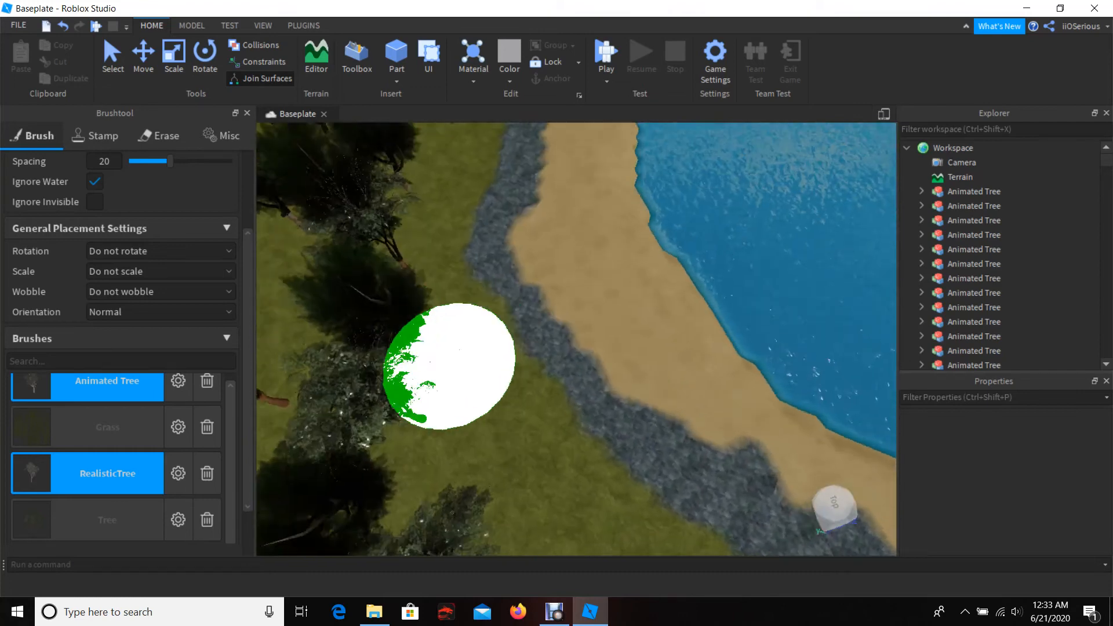
click(263, 26)
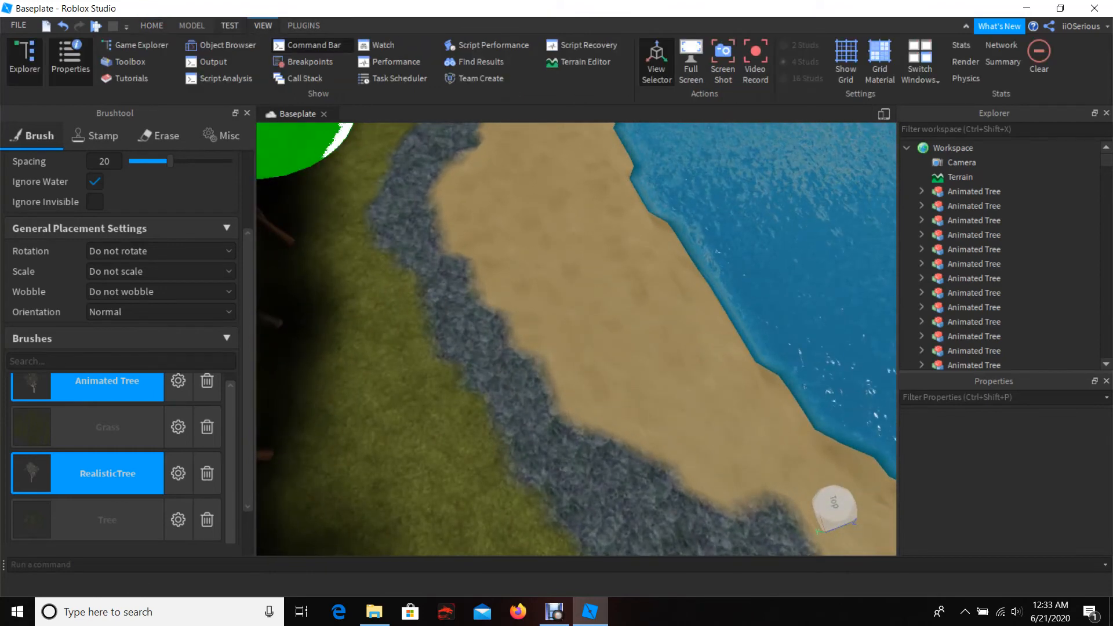
click(192, 25)
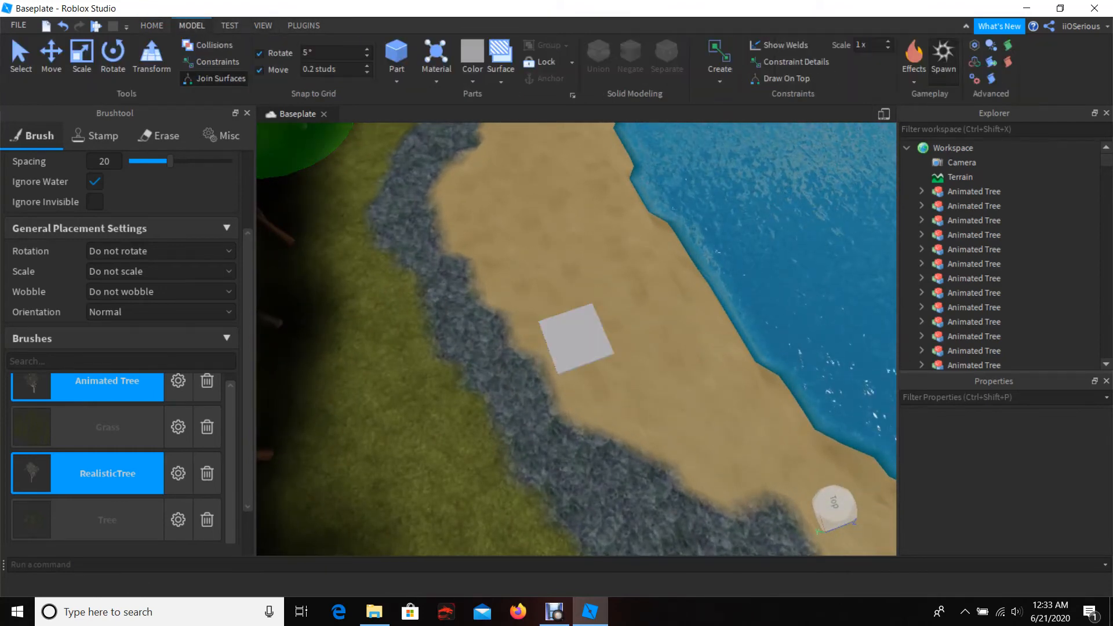
Set up the terrain Grow brush with base size 28, strength 1 and the rock material.
mouse_move(613, 316)
right_down()
mouse_move(603, 261)
mouse_move(539, 258)
mouse_move(618, 249)
mouse_move(547, 254)
mouse_move(556, 261)
right_up()
key(w)
key(w)
key(w)
key(s)
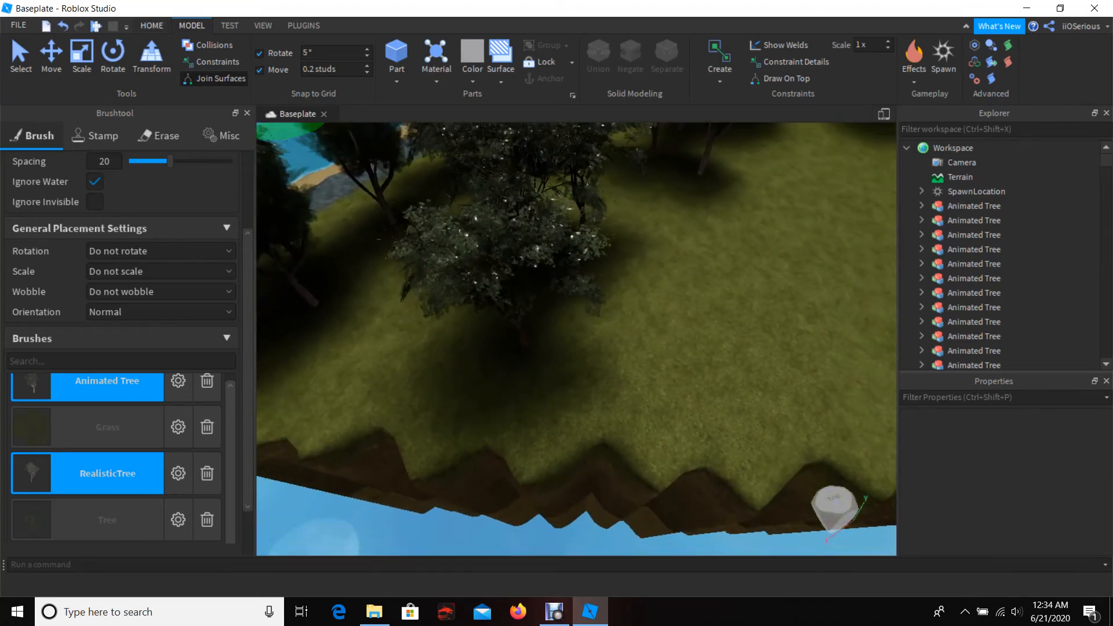
click(152, 26)
click(316, 57)
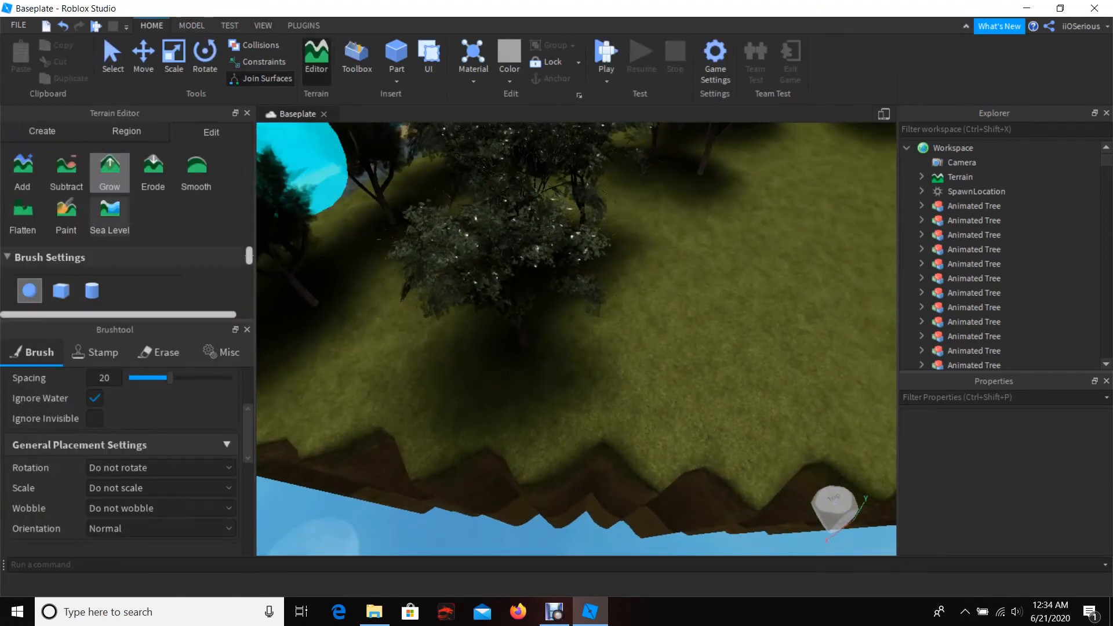
click(110, 172)
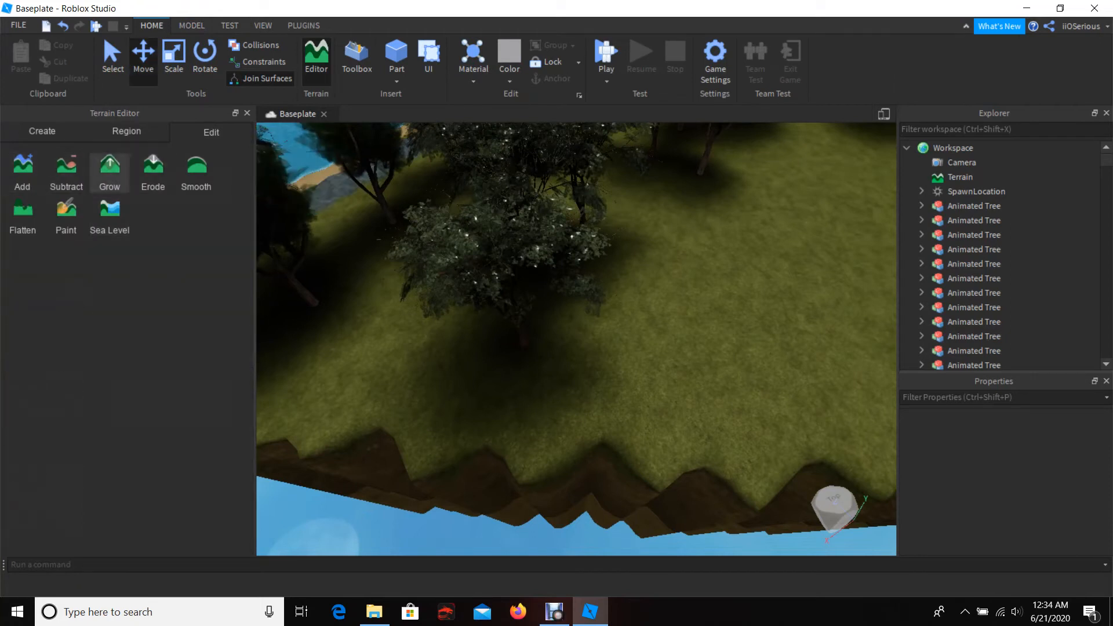
click(110, 169)
click(109, 322)
scroll(867, 331, down, 4)
scroll(864, 339, down, 2)
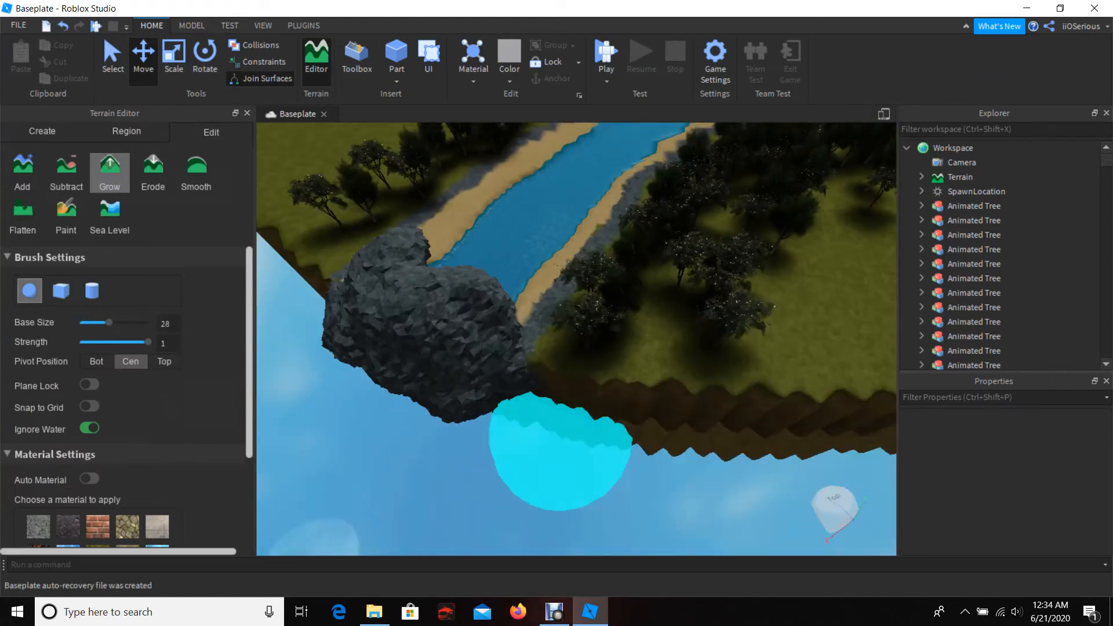
scroll(67, 525, down, 3)
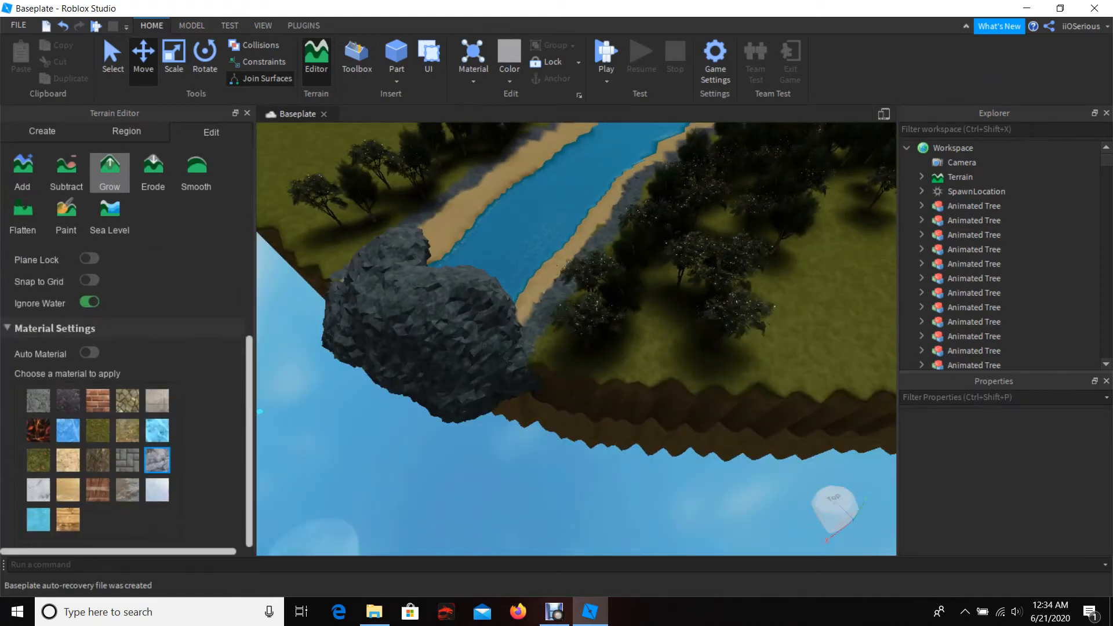
Grow a thick rock ridge from the cave along the island's outer edge.
mouse_move(626, 409)
mouse_down()
mouse_move(583, 399)
mouse_move(646, 390)
mouse_move(382, 368)
mouse_move(574, 393)
mouse_move(693, 387)
mouse_move(585, 381)
mouse_up()
key(d)
key(d)
key(d)
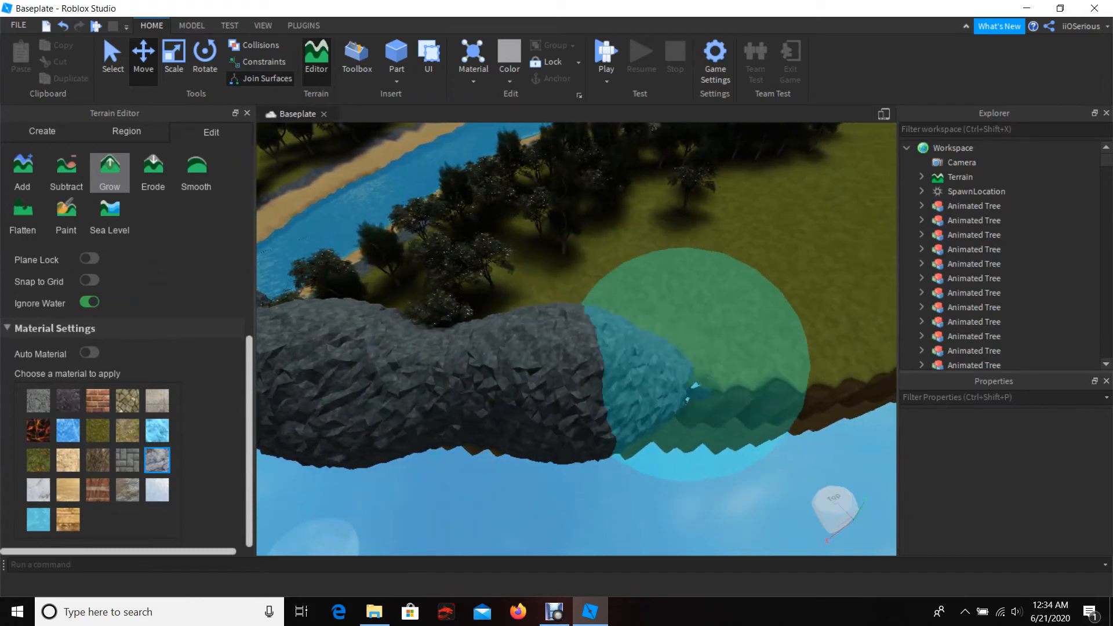
drag(693, 367, 700, 362)
key(d)
Extend the rock ridge farther along the island's edge, past the tree-lined area.
mouse_move(753, 334)
right_down()
mouse_move(738, 315)
mouse_move(729, 363)
right_up()
mouse_move(728, 363)
mouse_down()
mouse_move(730, 432)
mouse_move(718, 429)
mouse_up()
key(d)
right_drag(717, 430, 713, 414)
key(d)
drag(714, 414, 766, 434)
key(d)
key(d)
mouse_move(409, 340)
mouse_down()
mouse_move(754, 442)
mouse_move(349, 340)
mouse_move(549, 405)
mouse_move(814, 441)
mouse_up()
key(d)
Build up the low stretches of the rock ridge near the cave into a higher, continuous wall.
mouse_move(815, 440)
right_down()
mouse_move(881, 374)
mouse_move(847, 374)
right_up()
key(s)
mouse_move(689, 480)
right_down()
mouse_move(617, 479)
mouse_move(579, 460)
right_up()
key(a)
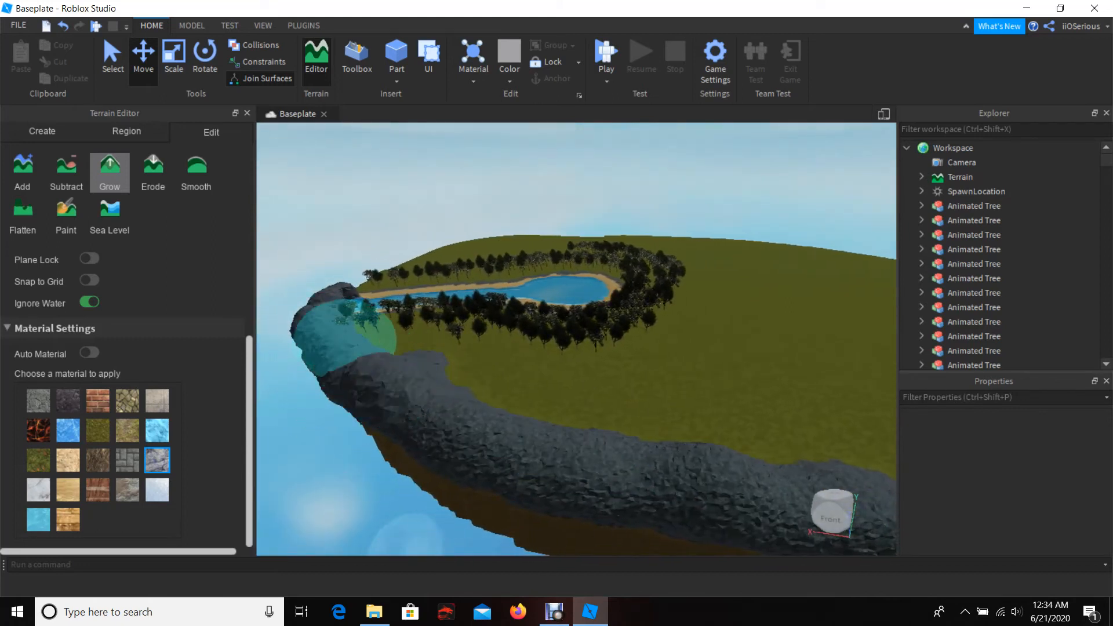
key(d)
mouse_move(665, 462)
mouse_down()
mouse_move(820, 458)
mouse_move(628, 481)
mouse_up()
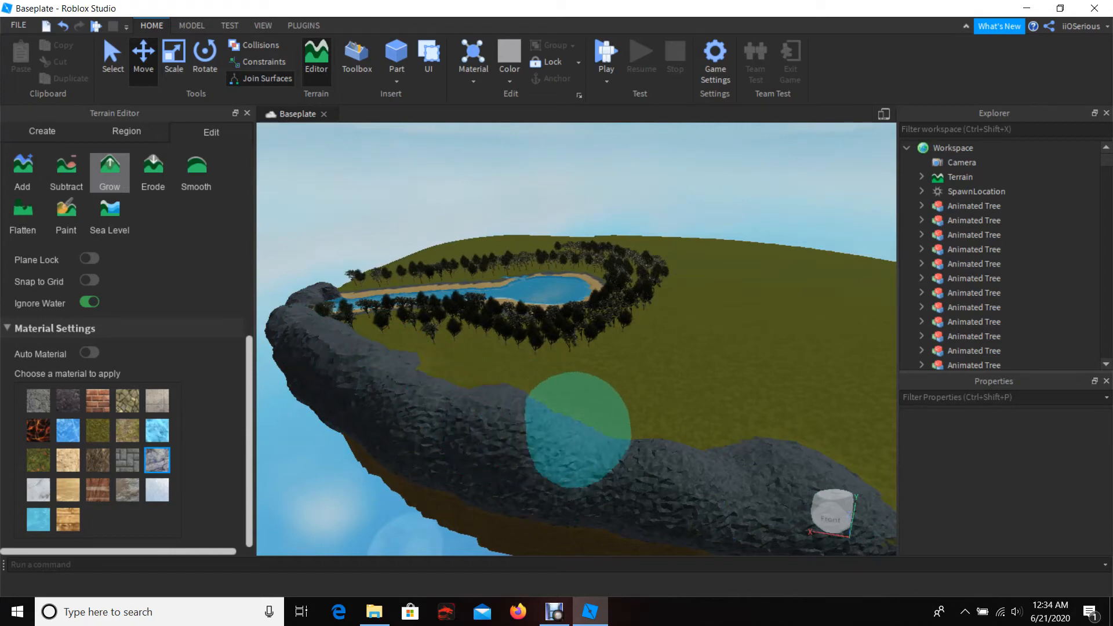
Stop growing terrain and place an anchored block part on the grass between the rock wall and the trees.
scroll(609, 451, up, 10)
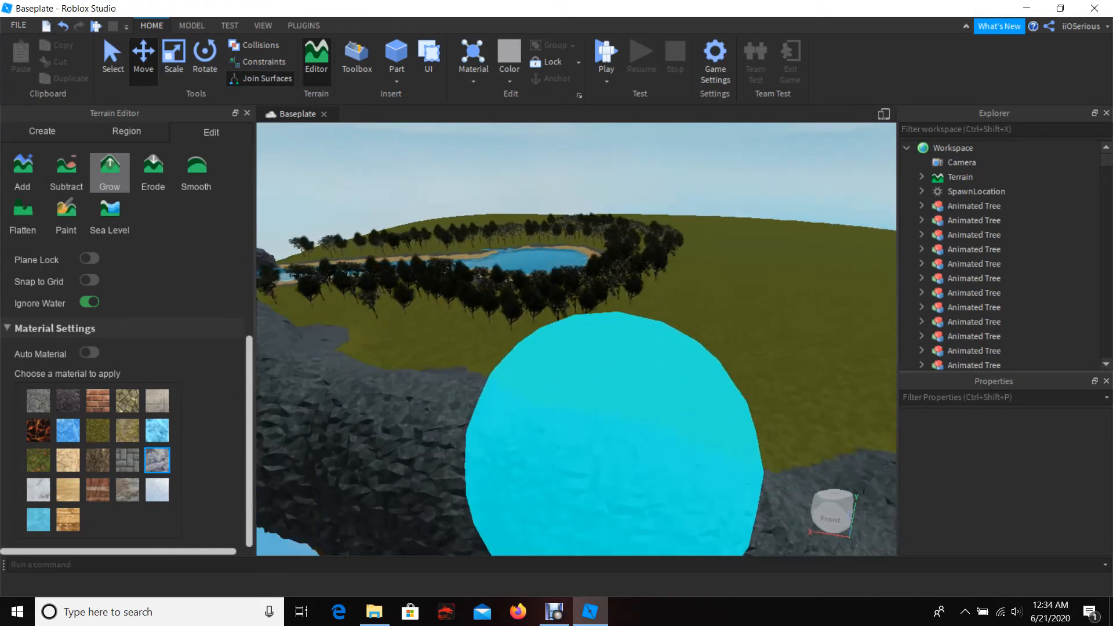
right_drag(582, 324, 264, 302)
click(110, 173)
scroll(576, 339, up, 3)
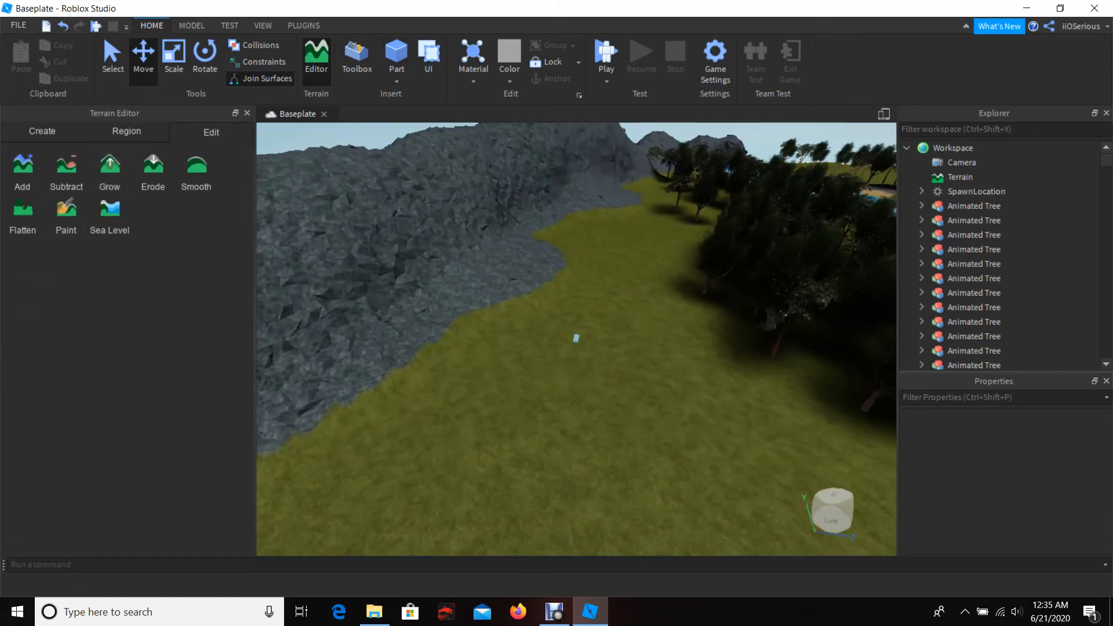
click(576, 338)
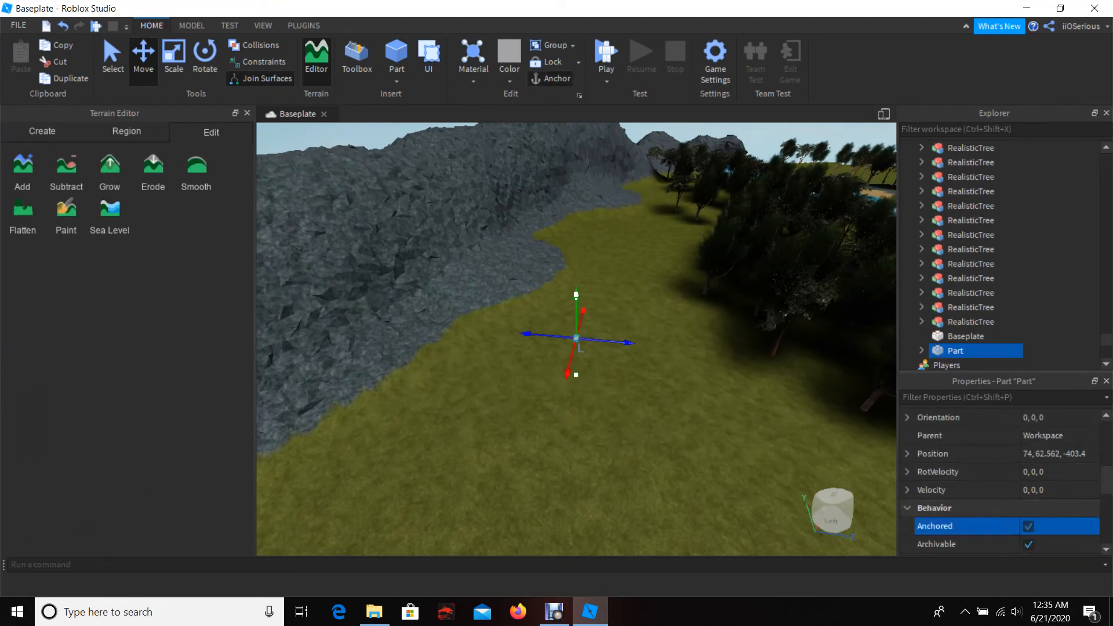
Scale the block part up into a tall upright panel and stretch it along the rock wall.
scroll(1000, 490, up, 4)
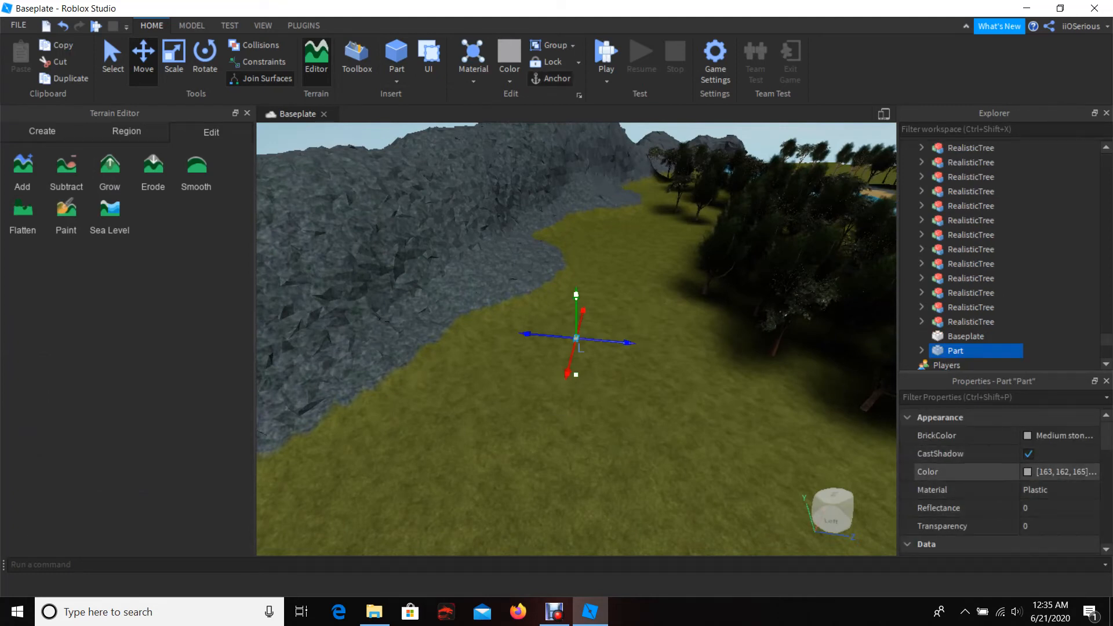
click(173, 55)
click(173, 62)
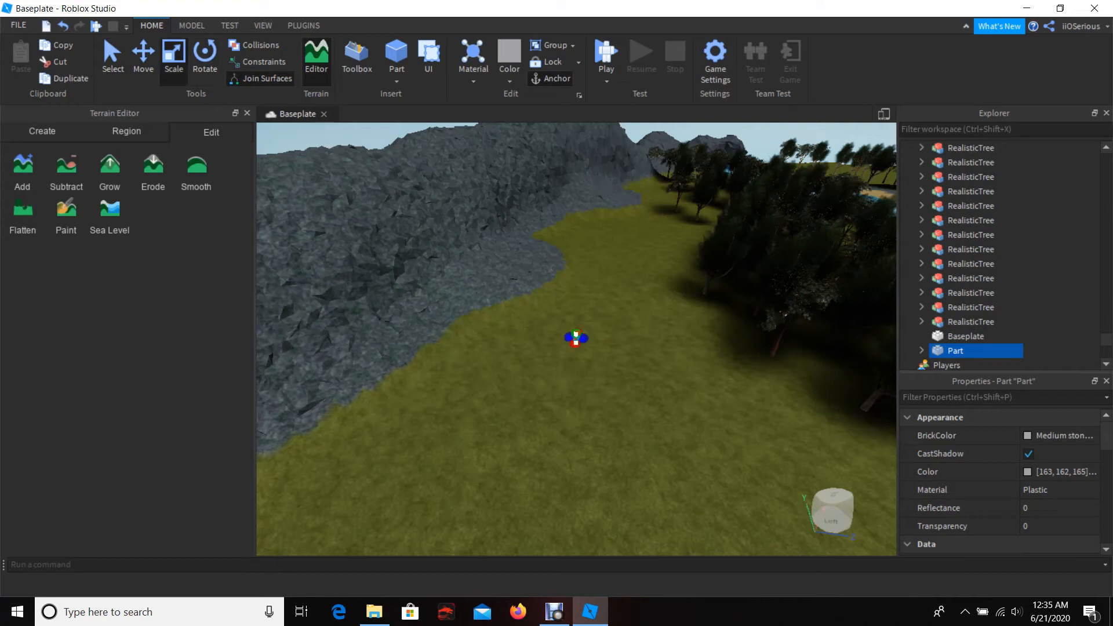
right_drag(576, 339, 522, 308)
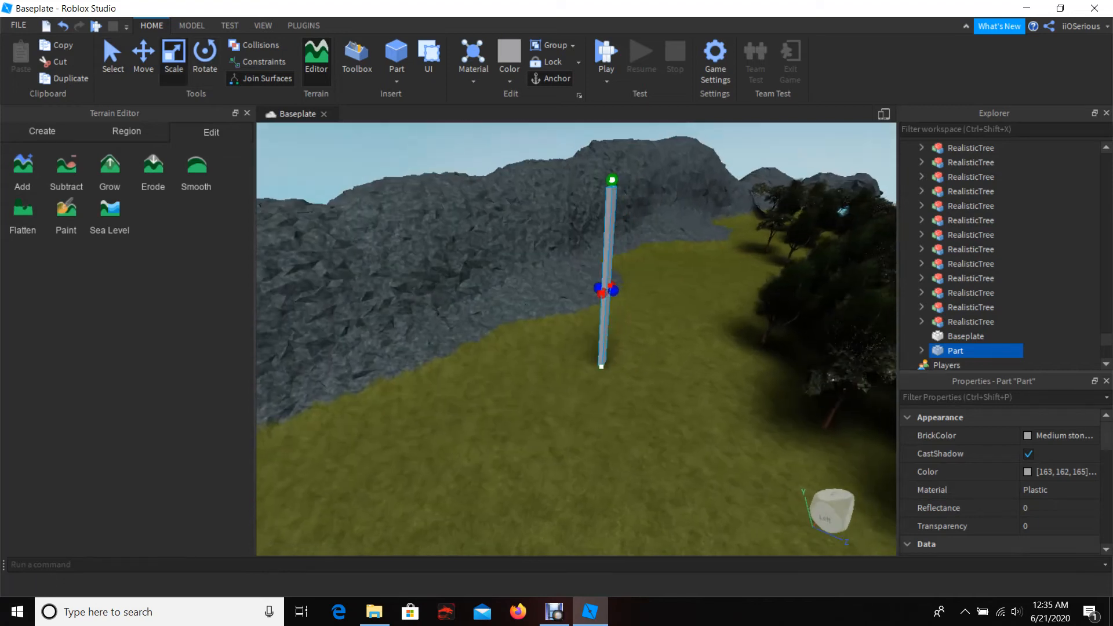
key(d)
drag(593, 284, 717, 181)
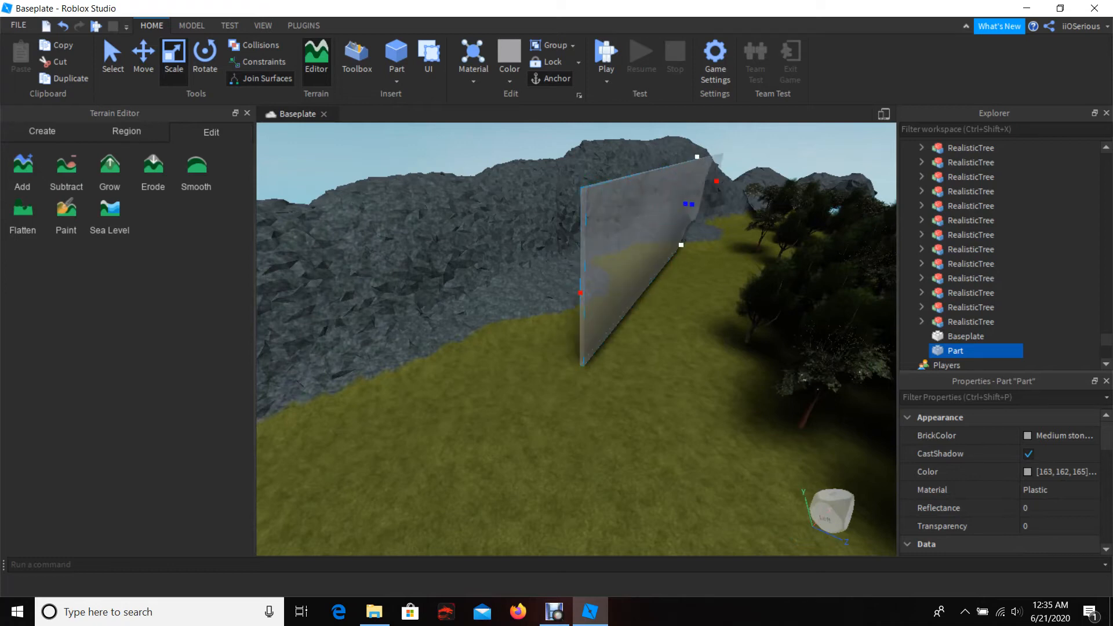
Lengthen the panel at both ends into a long barrier running beside the rock wall.
click(719, 231)
click(644, 232)
drag(580, 293, 490, 372)
right_drag(489, 373, 649, 342)
key(w)
key(d)
drag(600, 253, 586, 266)
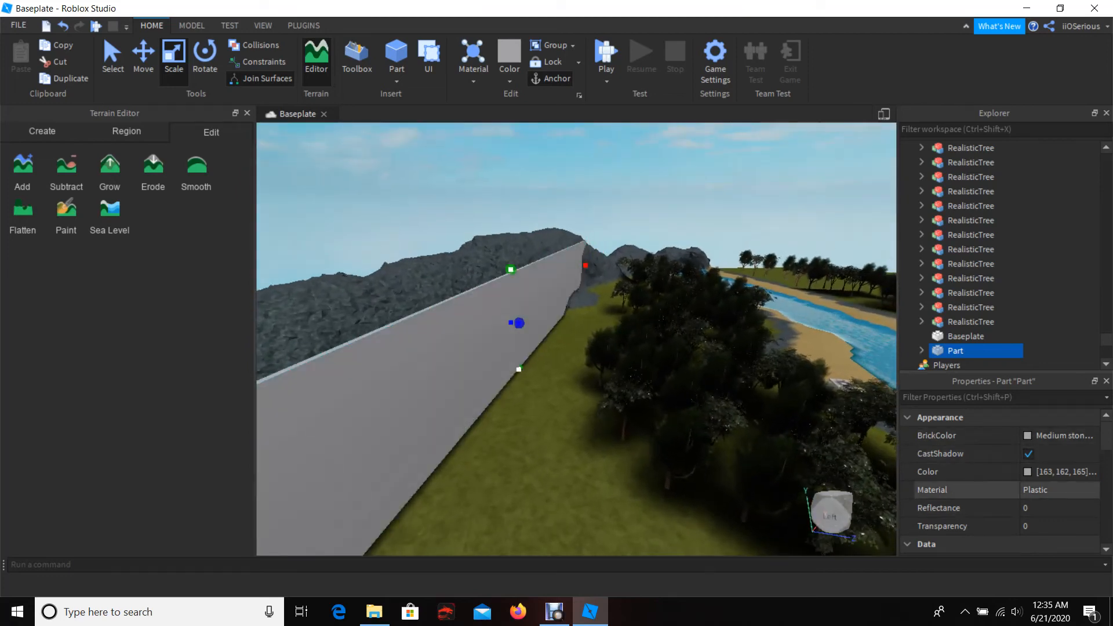
Set the barrier part's transparency to 1 and clear the selection.
text(1)
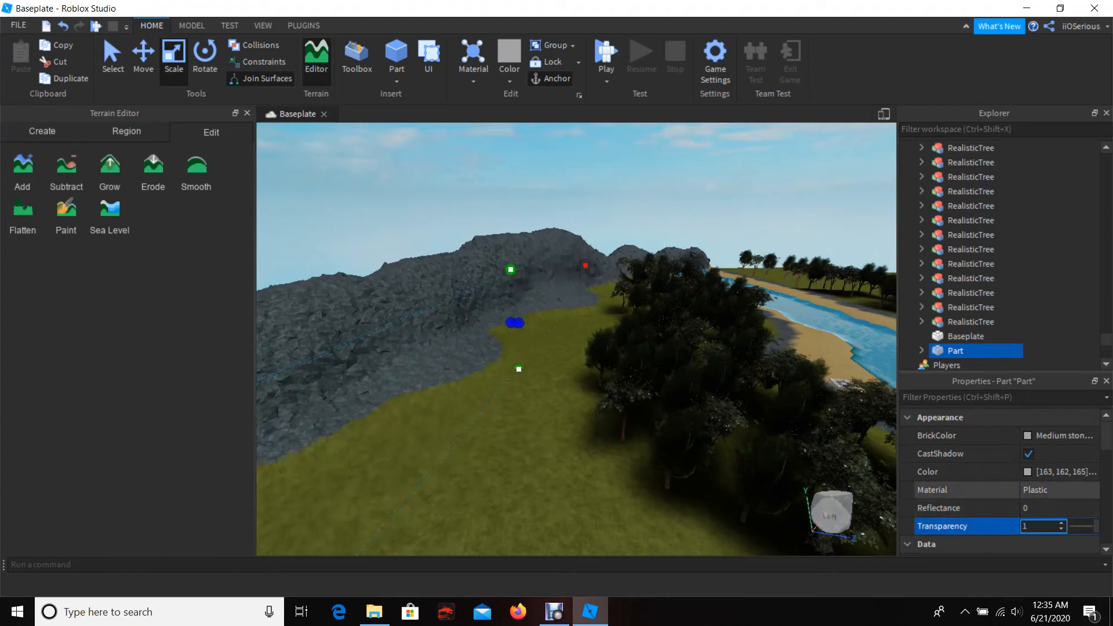
scroll(963, 490, down, 5)
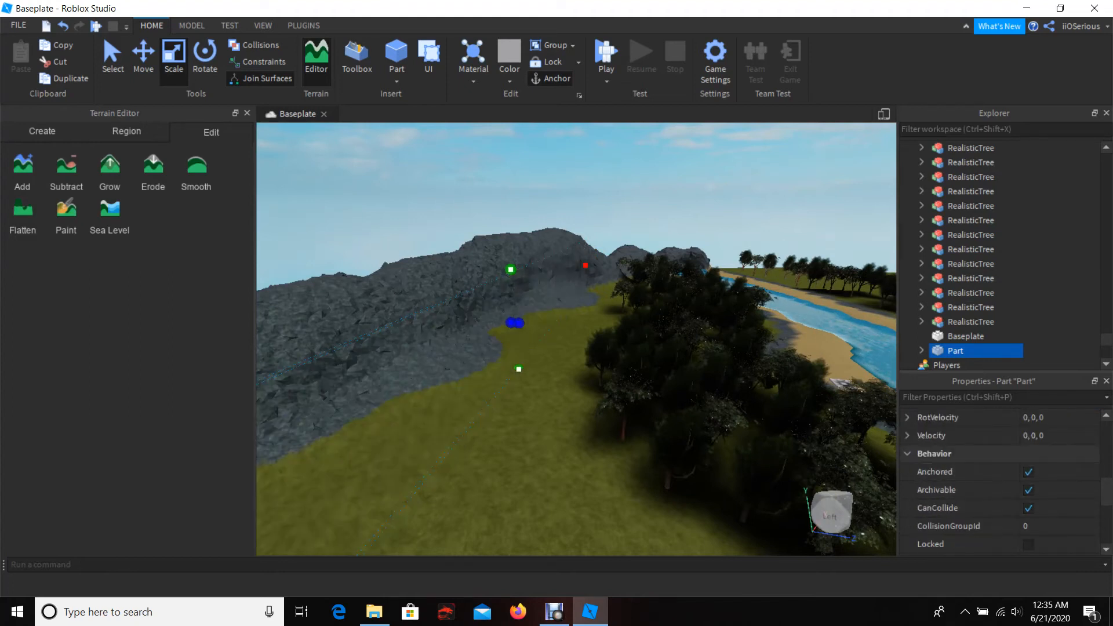
right_drag(586, 348, 511, 348)
click(580, 348)
right_drag(580, 348, 646, 337)
key(w)
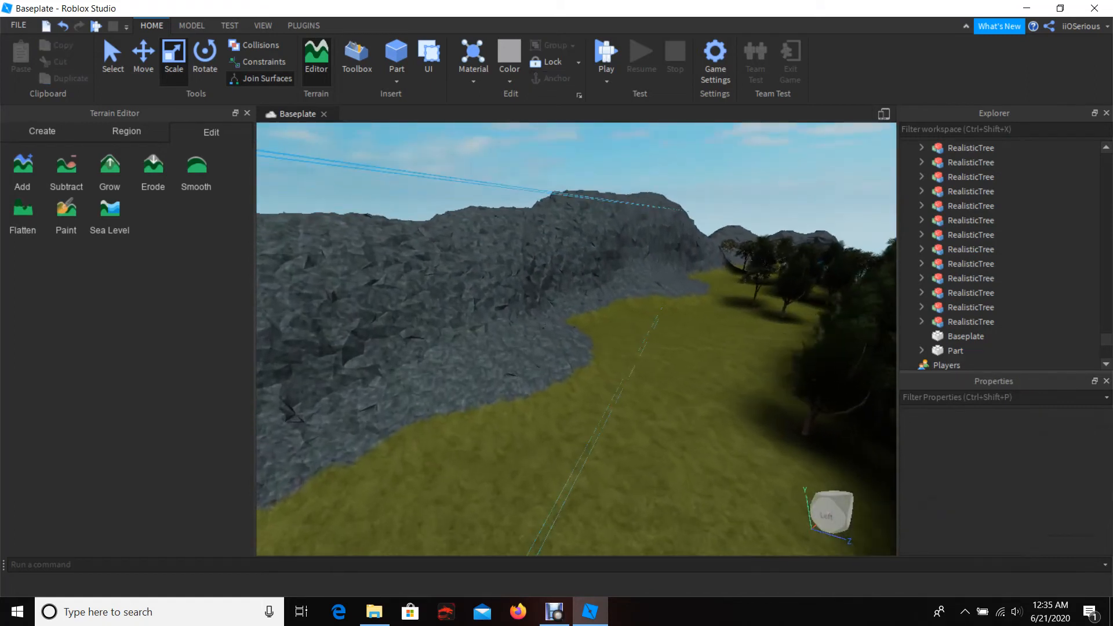
key(w)
right_drag(646, 336, 574, 345)
key(w)
key(s)
Open the Toolbox and search the marketplace's Plugins category for "real" to find the Realism Mod plugin.
click(304, 25)
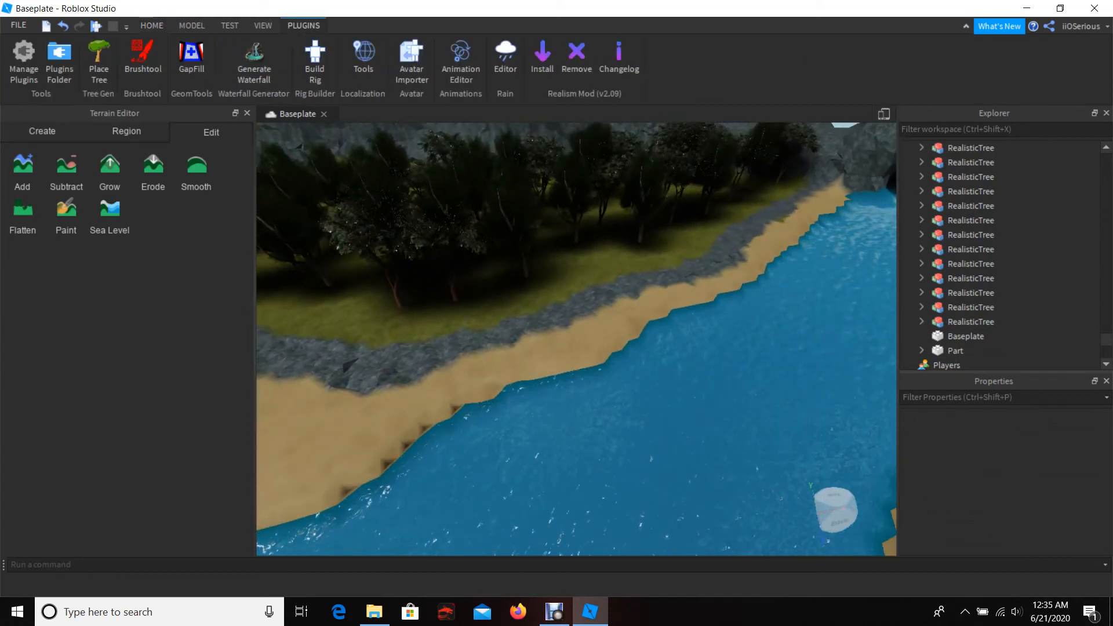
click(192, 25)
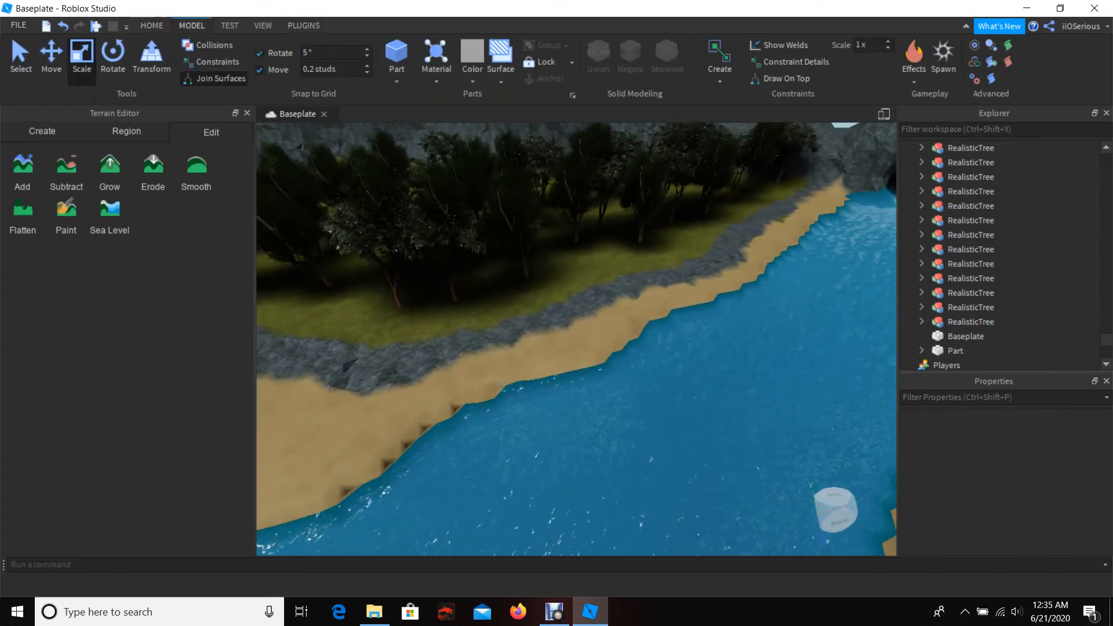
click(229, 26)
click(263, 26)
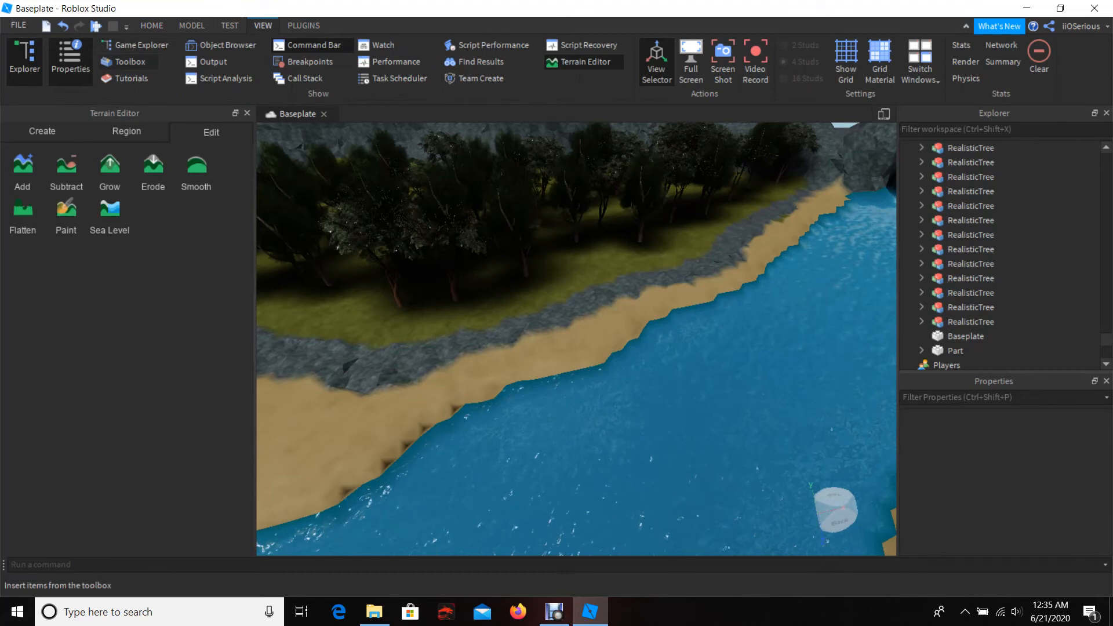
click(129, 61)
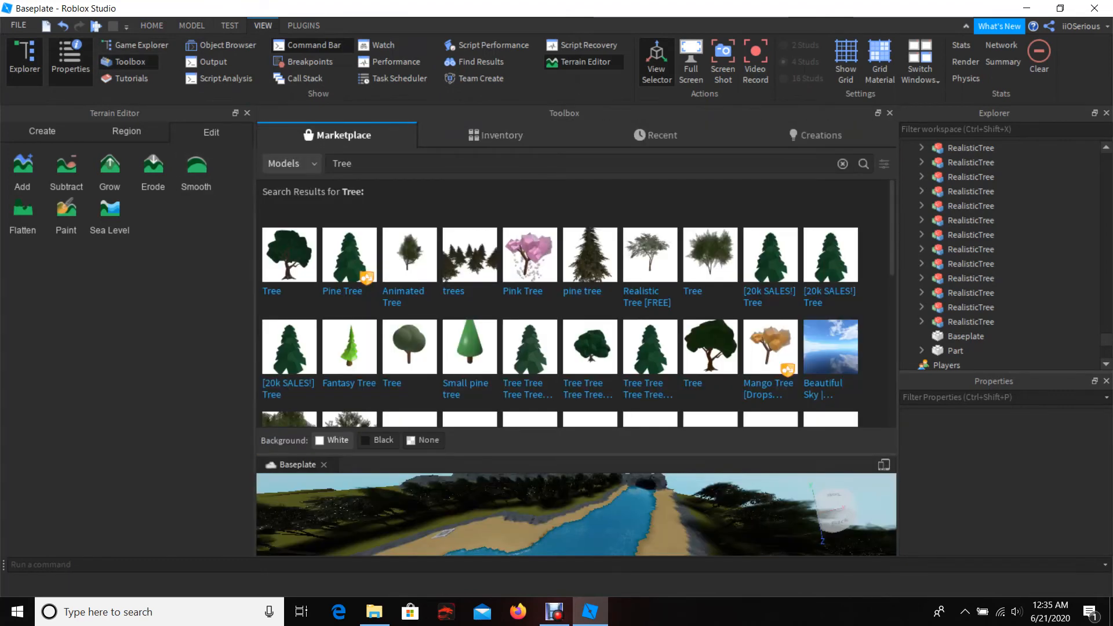
click(284, 254)
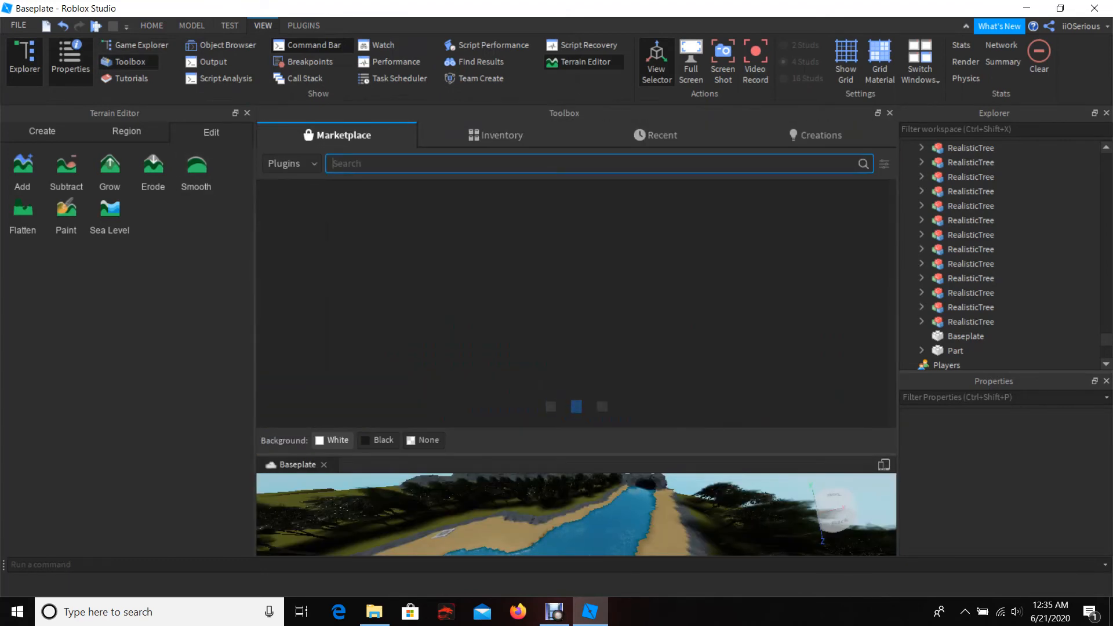
text(real)
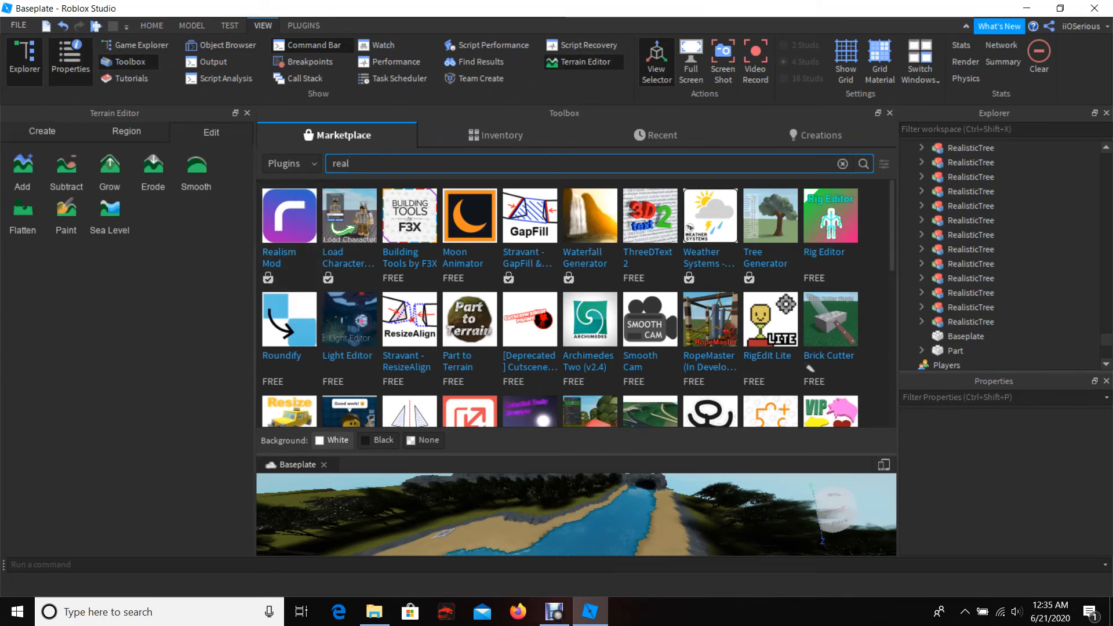
Close the Toolbox and install Realism Mod into the place.
click(304, 26)
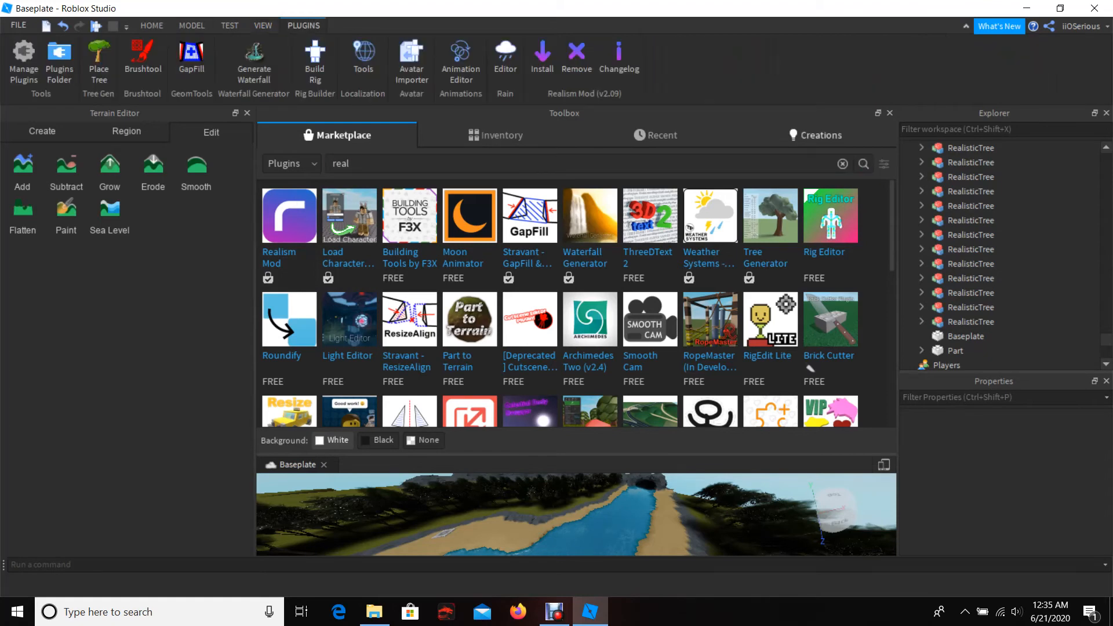
click(890, 113)
right_drag(696, 278, 461, 297)
key(w)
key(w)
key(d)
key(a)
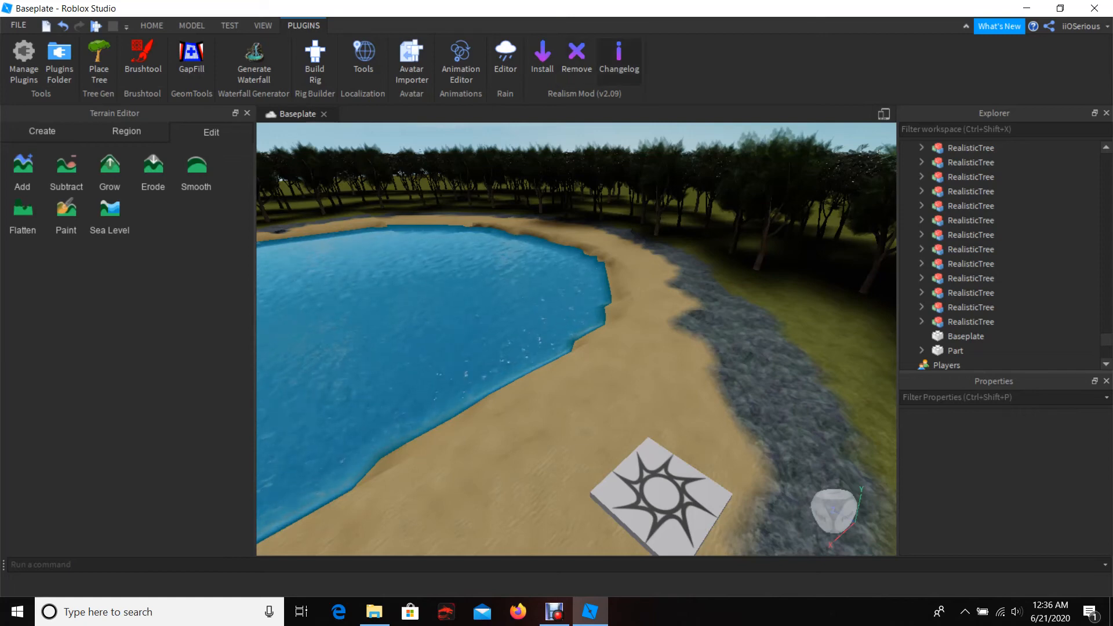
click(543, 62)
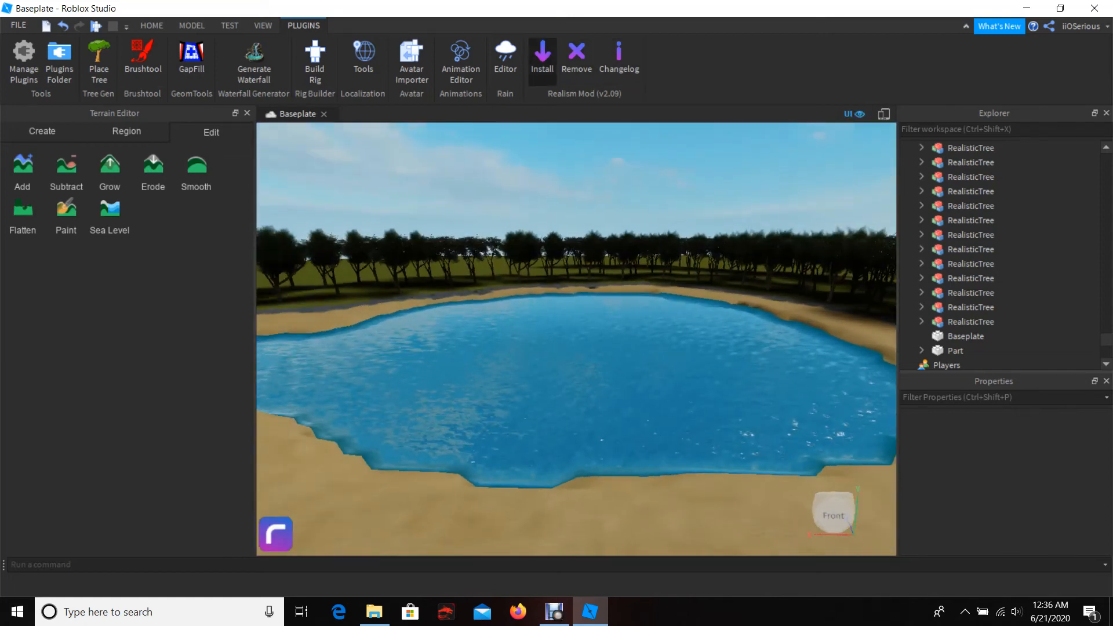
Collapse the Workspace tree and delete the Realism Mod folder from StarterGui.
right_drag(696, 339, 325, 394)
scroll(1001, 255, down, 1)
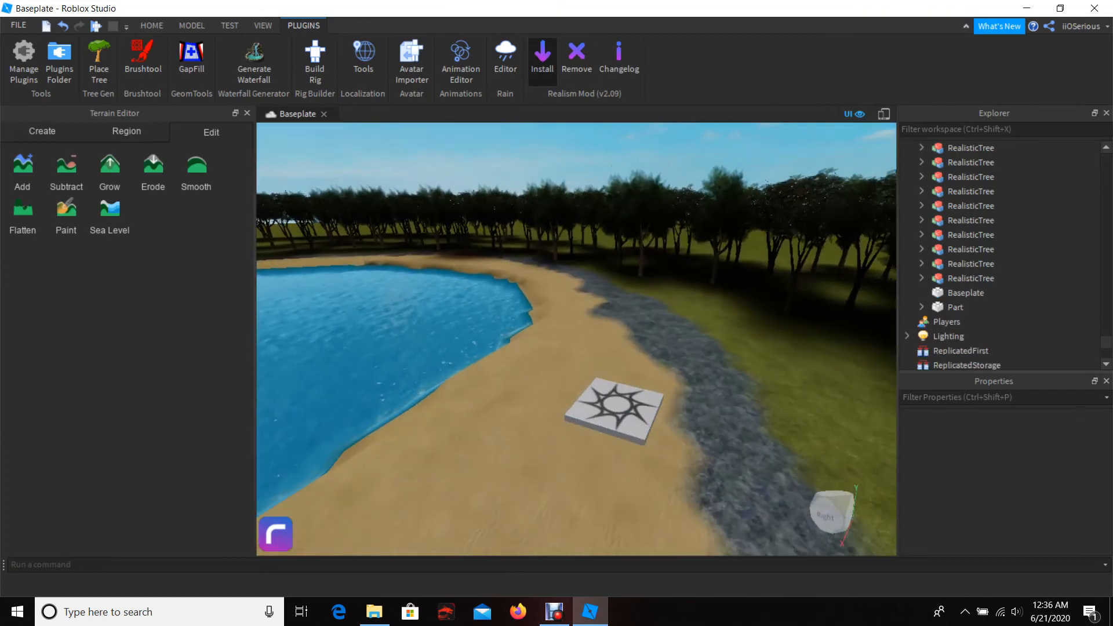
drag(1106, 323, 1106, 158)
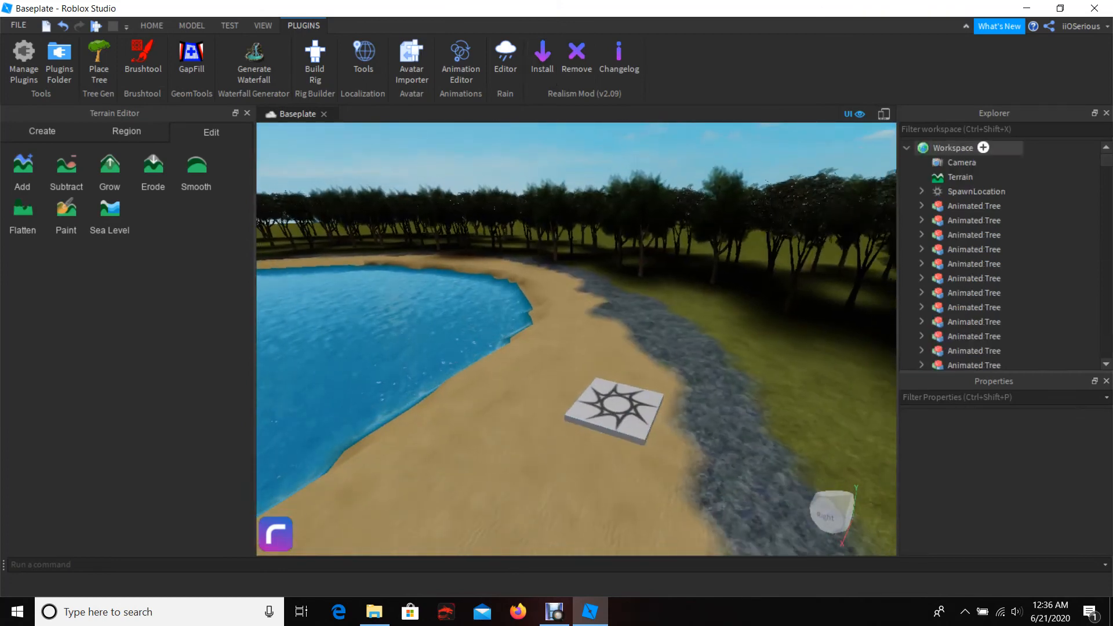
click(907, 148)
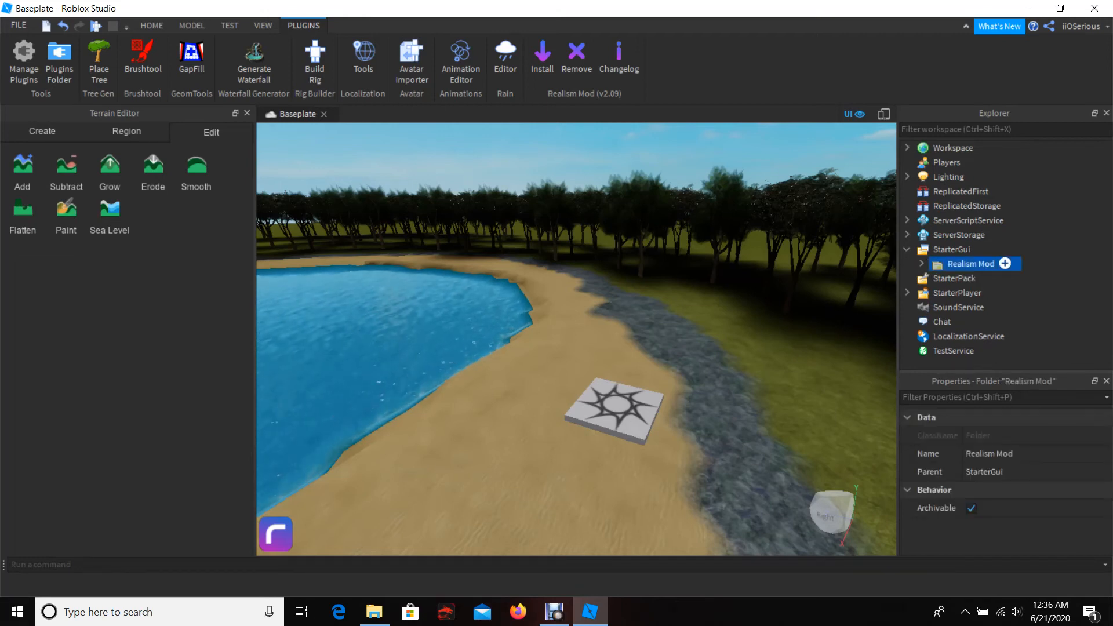
key(Delete)
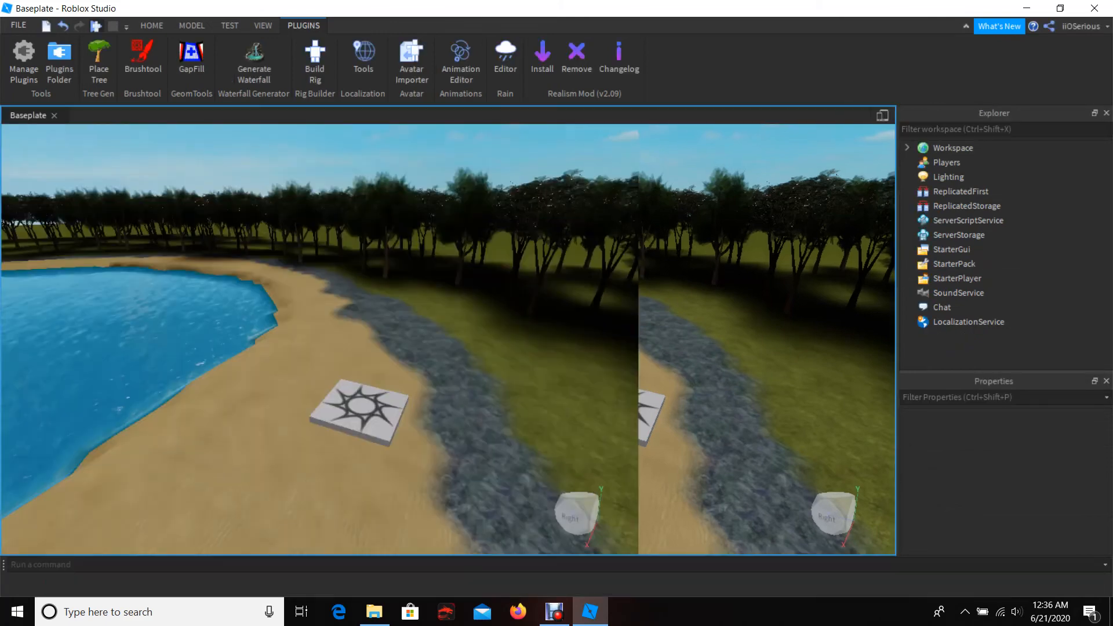
Start a playtest and run the avatar across the sand to view the lake, river and trees.
key(F5)
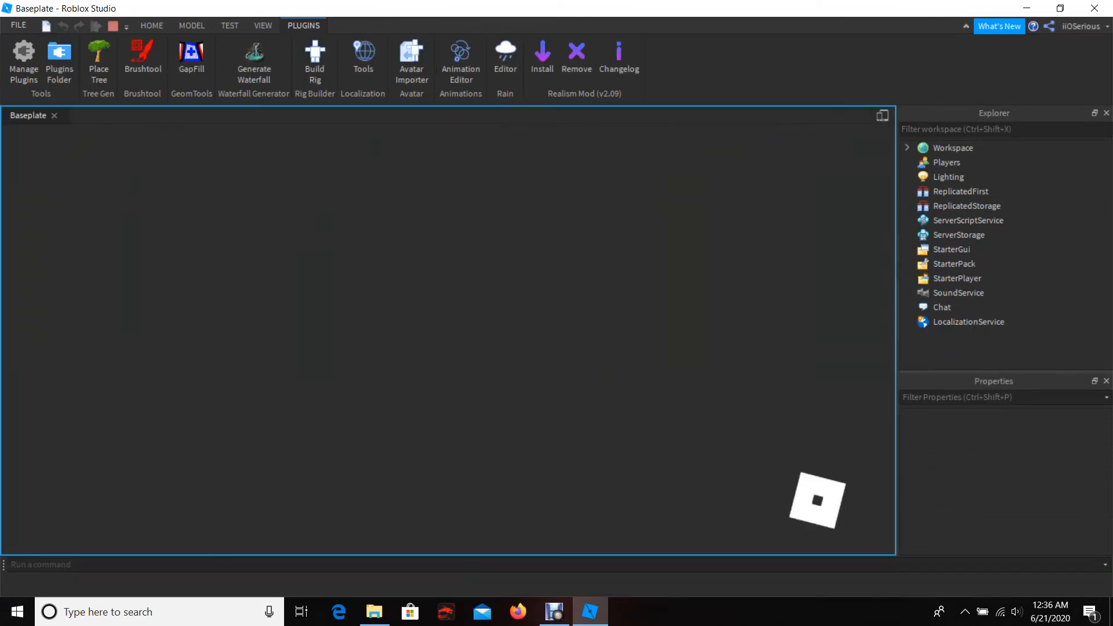
key(w)
right_drag(638, 294, 634, 287)
click(955, 278)
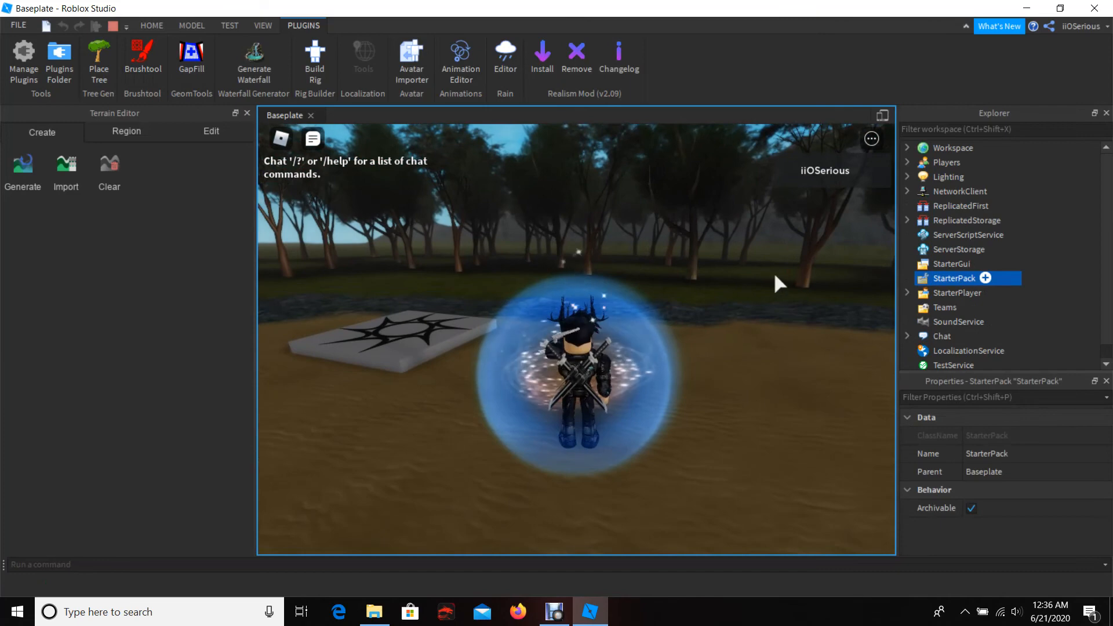
key(w)
right_drag(651, 352, 651, 352)
right_drag(761, 274, 761, 274)
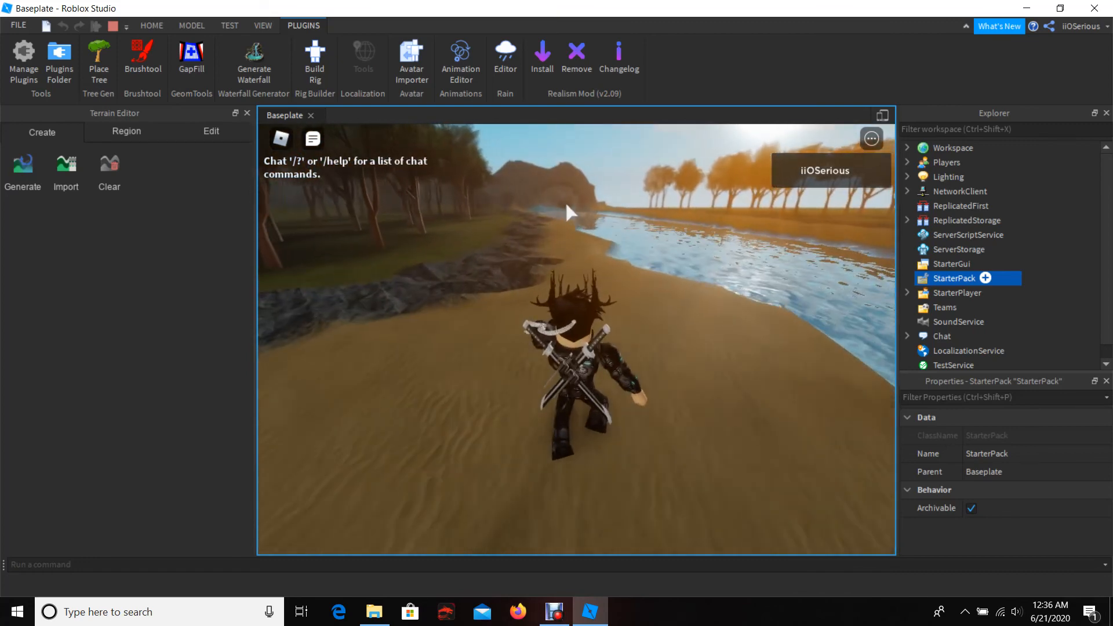
right_drag(634, 270, 628, 283)
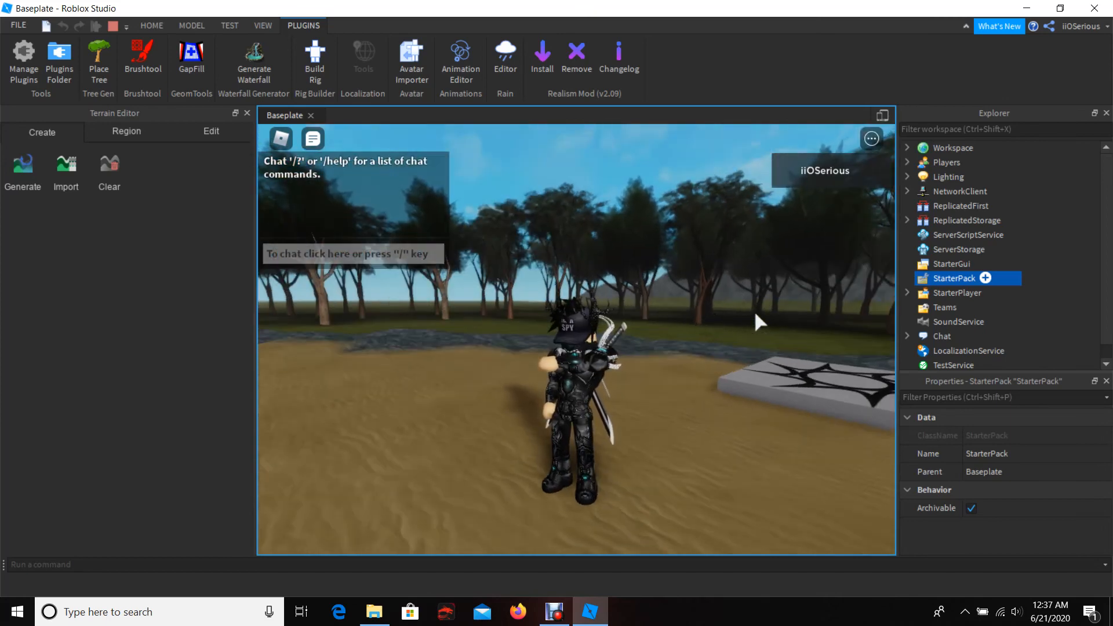
Examine the avatar's realistic head and arm movement up close while moving it in different directions on the sand.
scroll(756, 315, up, 2)
right_drag(755, 313, 756, 314)
right_drag(708, 360, 708, 357)
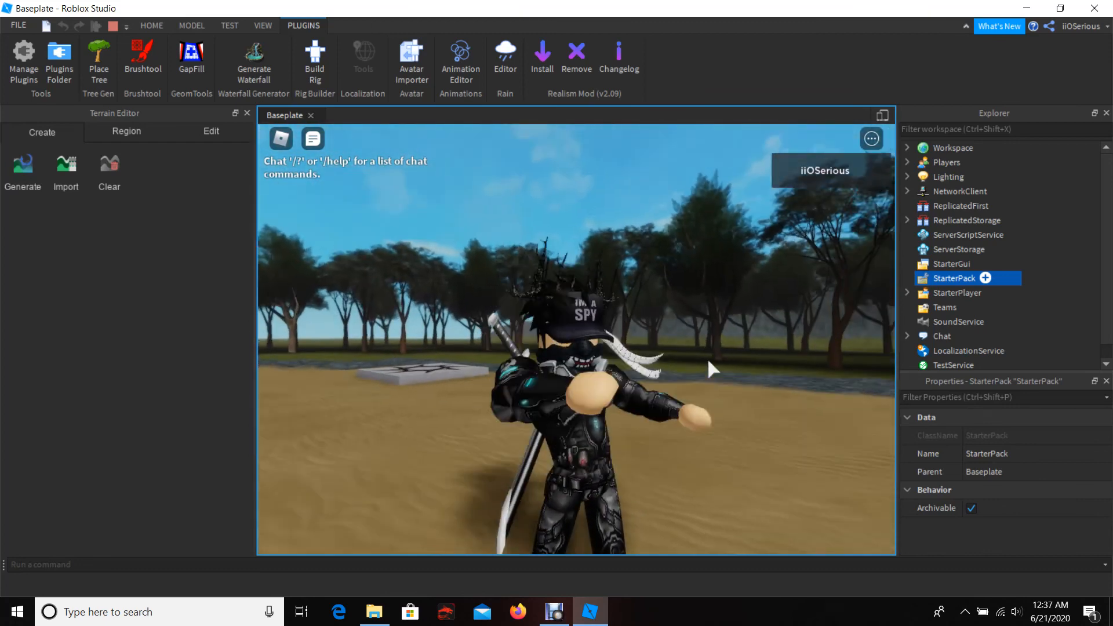
key(s)
key(a)
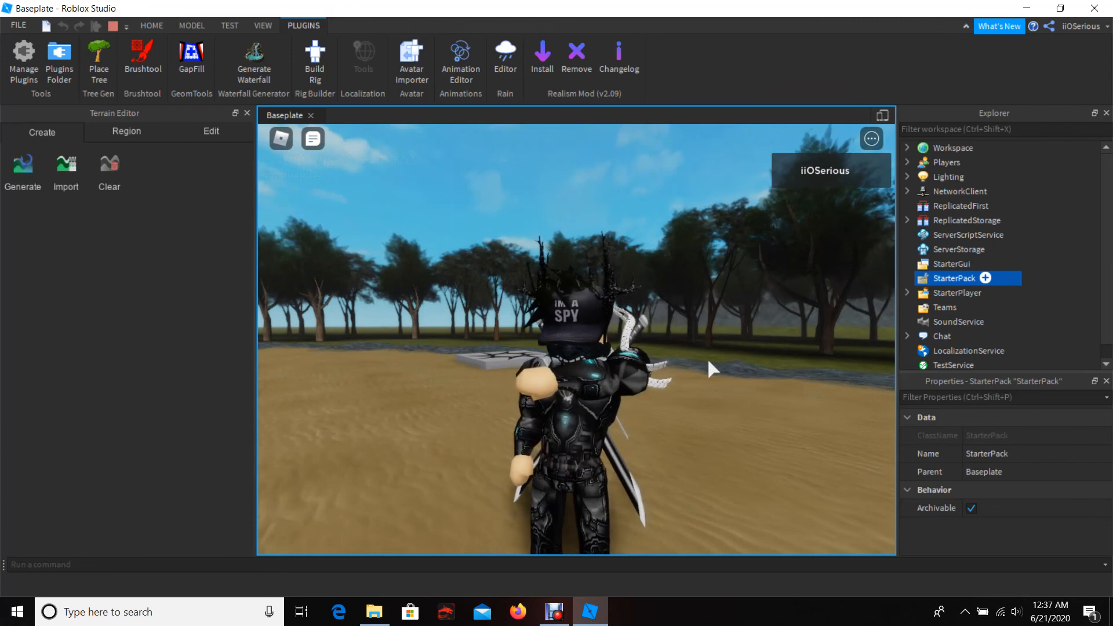
key(d)
key(a)
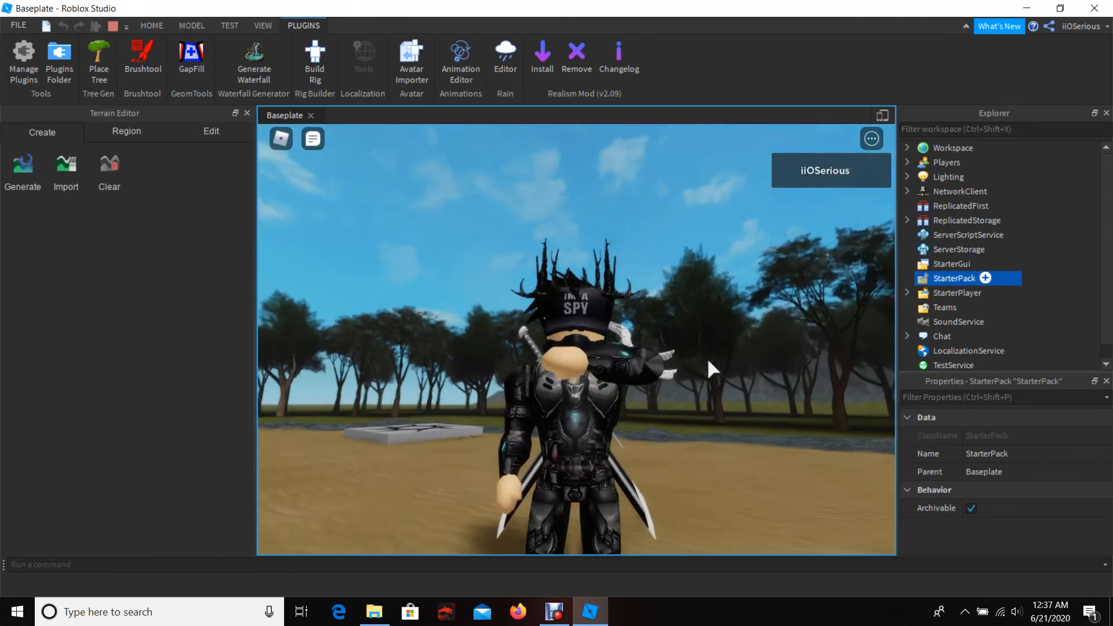
key(d)
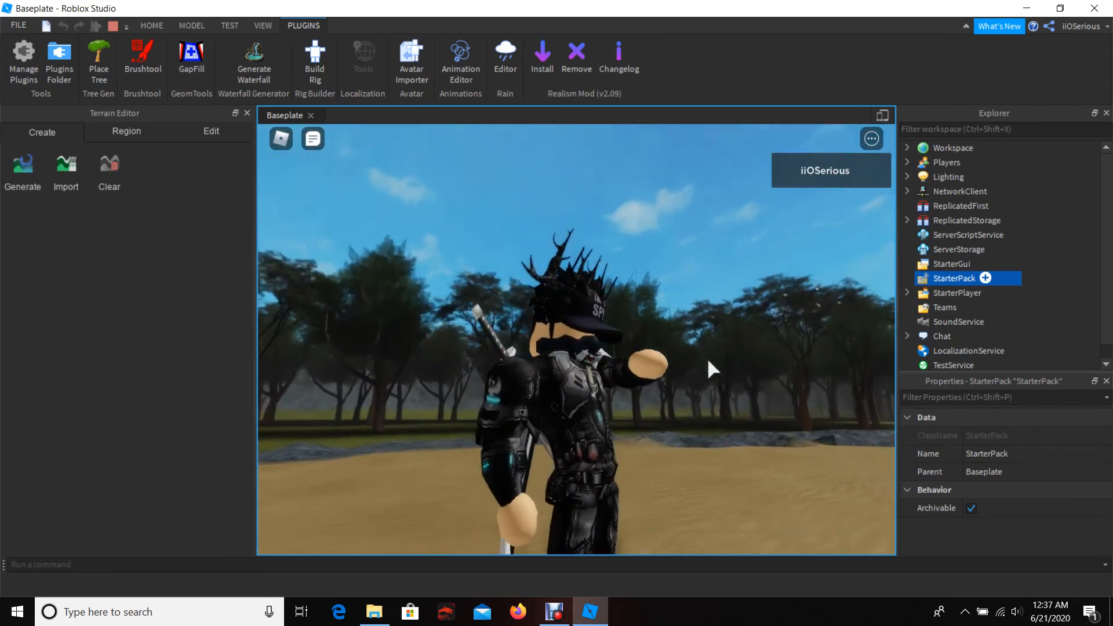
key(a)
key(d)
key(s)
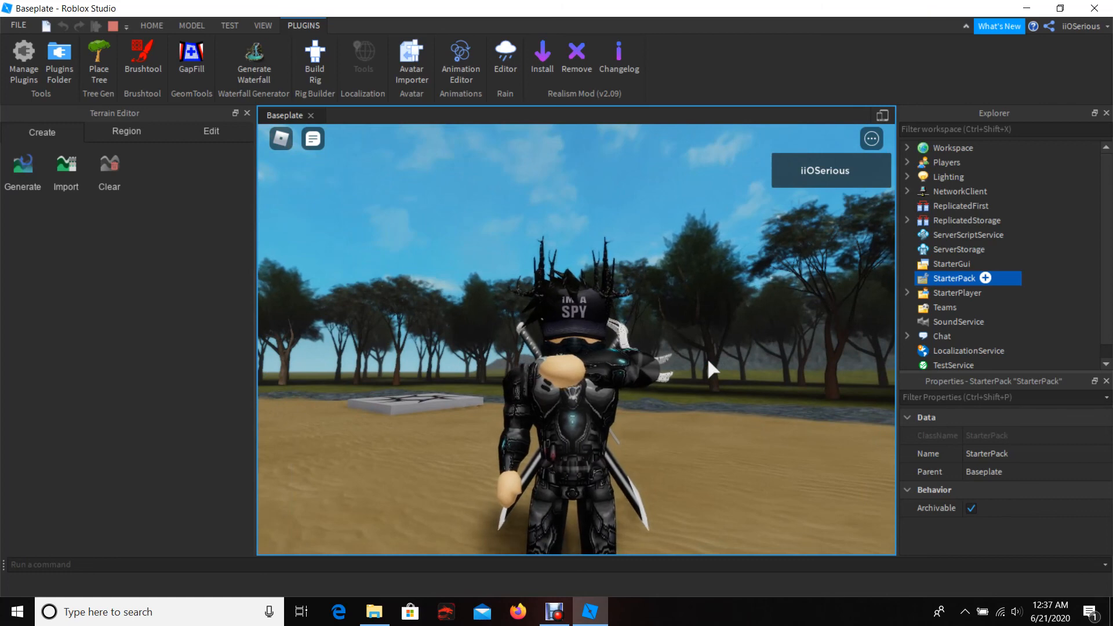
key(a)
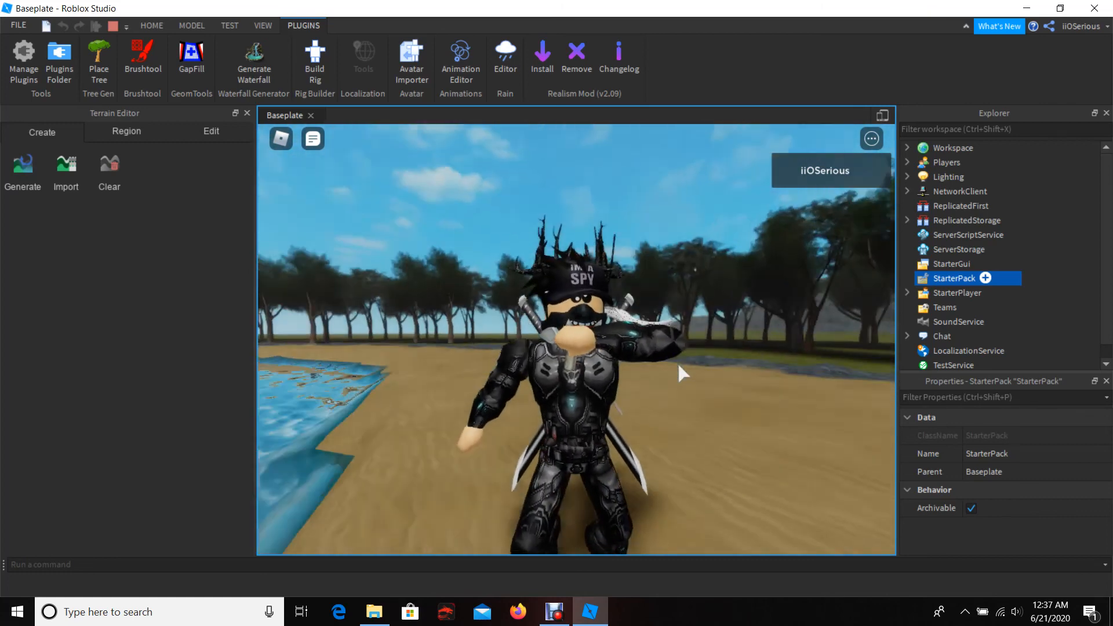
right_drag(679, 367, 679, 367)
right_drag(689, 372, 694, 367)
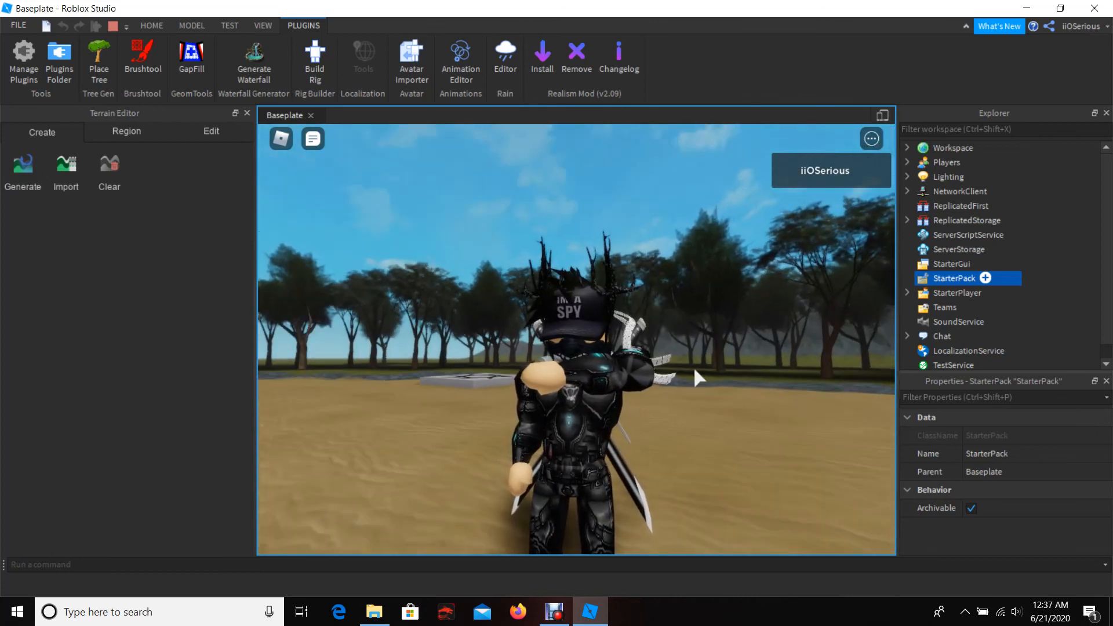